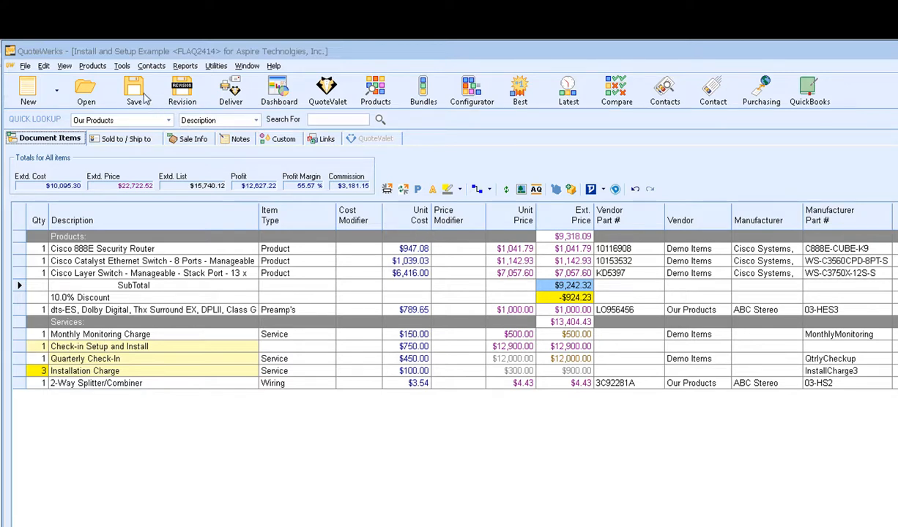
Step: Examine the column setup for the document items grid, then close the customization settings
{"action": "left_click", "coordinate": [64, 66]}
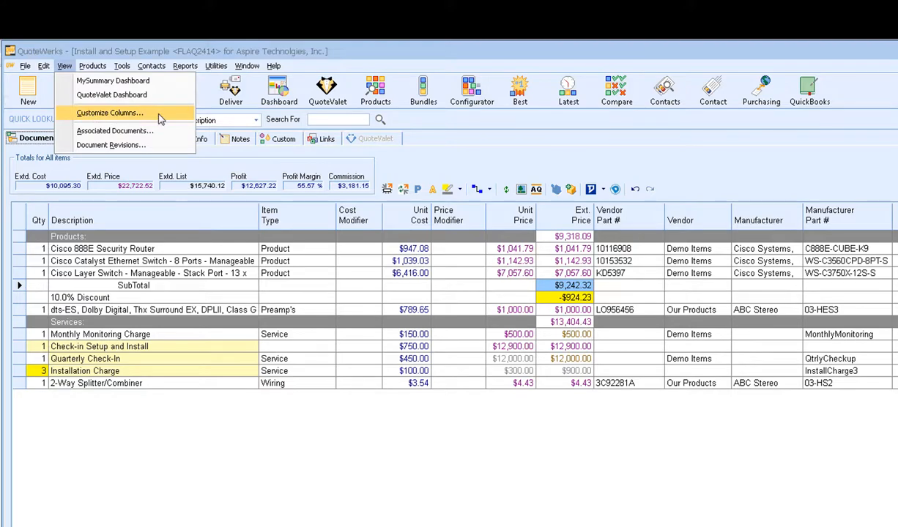
{"action": "left_click", "coordinate": [110, 114]}
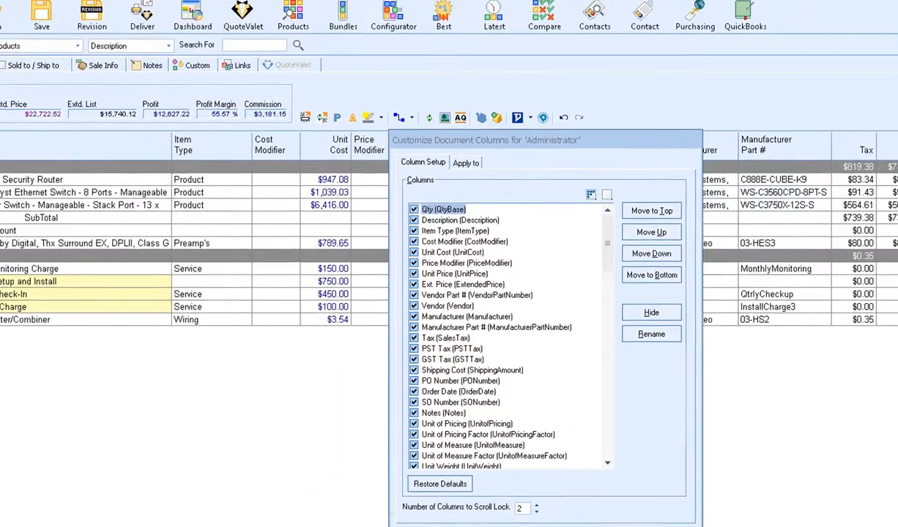
{"action": "left_click", "coordinate": [521, 526]}
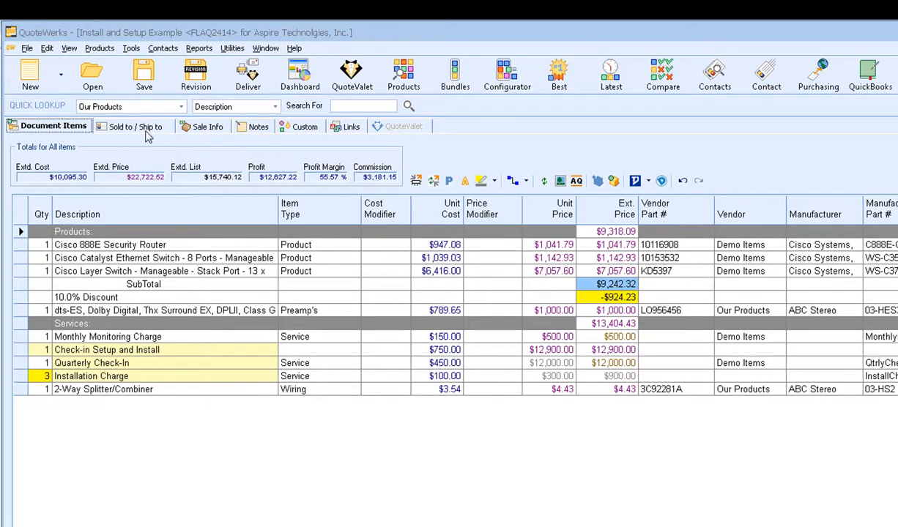
Step: Review the quote's sold-to, ship-to and bill-to contact details and its sale information
{"action": "left_click", "coordinate": [145, 128]}
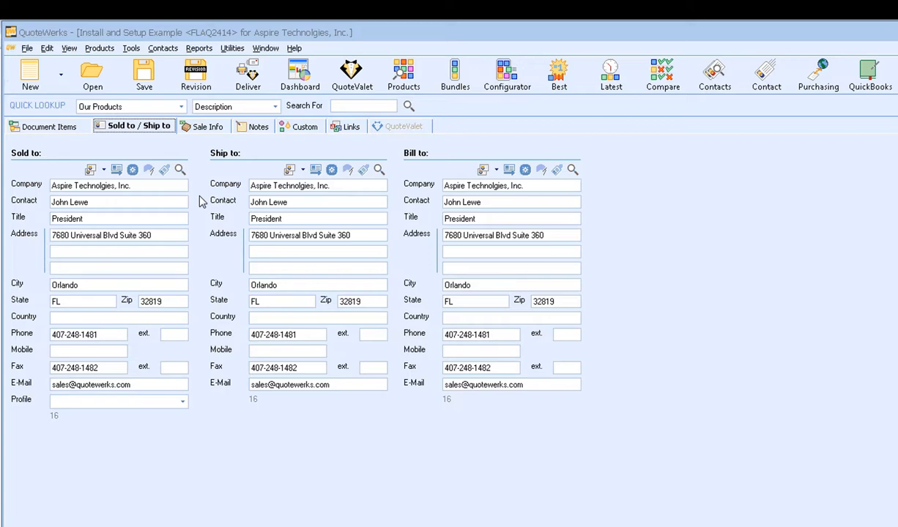
{"action": "left_click", "coordinate": [196, 126]}
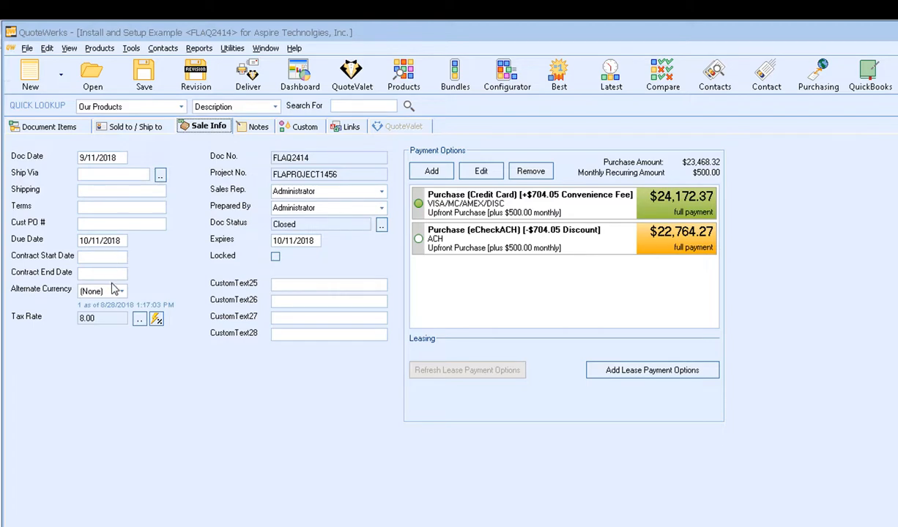
Step: In the quote's notes, check the default introduction and closing text for new quotes, and insert a user and date stamp in Dynamic Notes
{"action": "left_click", "coordinate": [241, 127]}
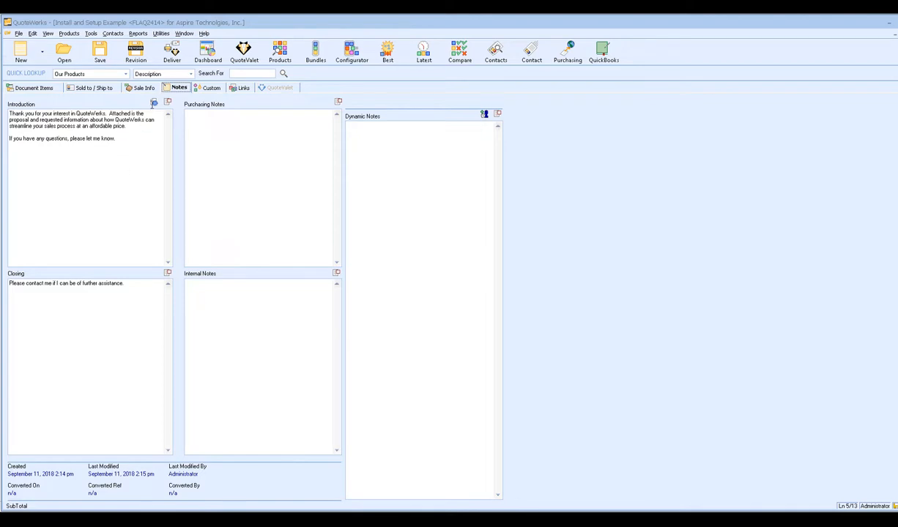
{"action": "left_click", "coordinate": [154, 103]}
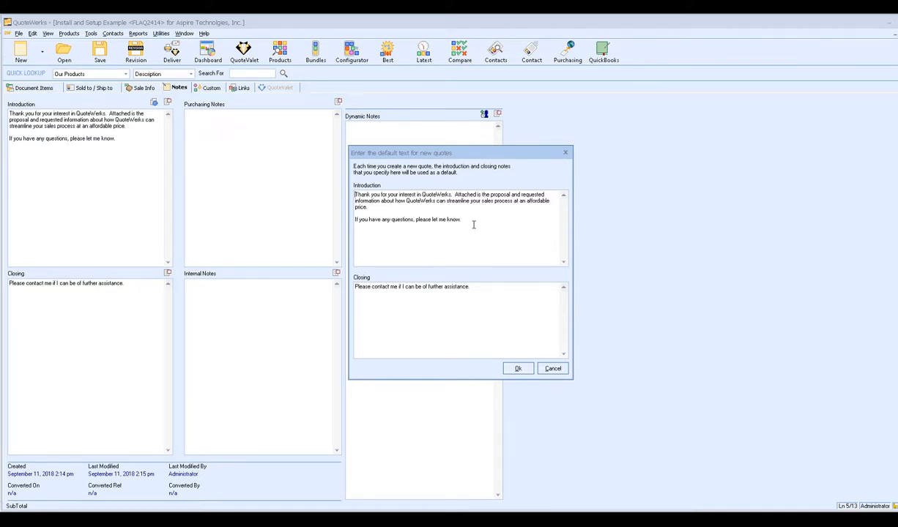
{"action": "left_click", "coordinate": [551, 368]}
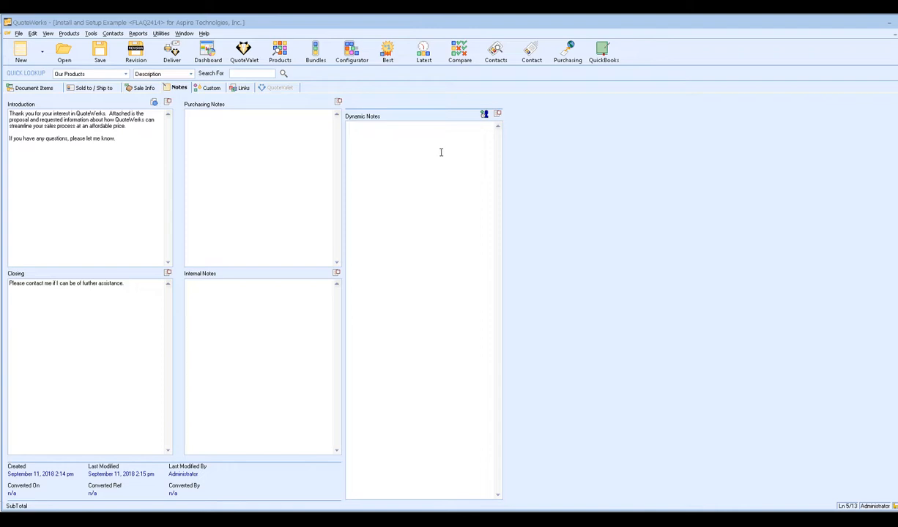
{"action": "left_click", "coordinate": [483, 114]}
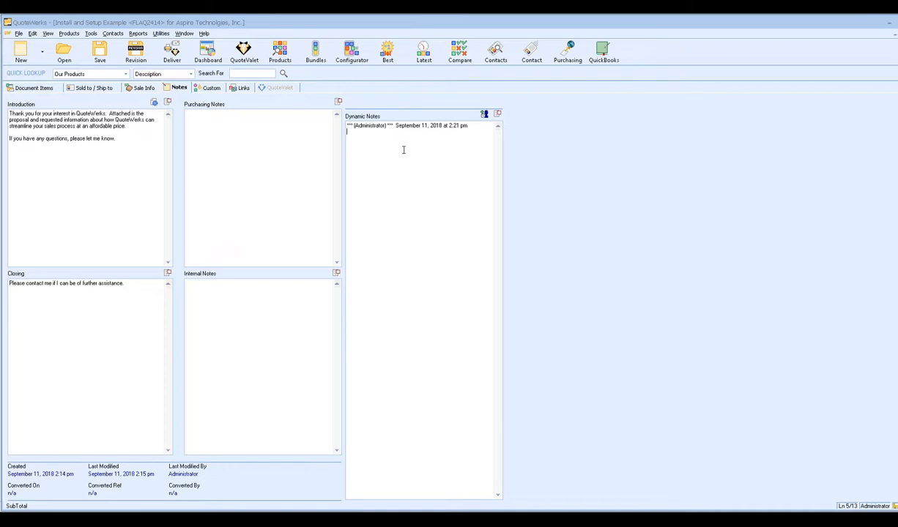
Step: Rename the CustomText06 label among the quote's custom fields as Account Number
{"action": "left_click", "coordinate": [209, 88]}
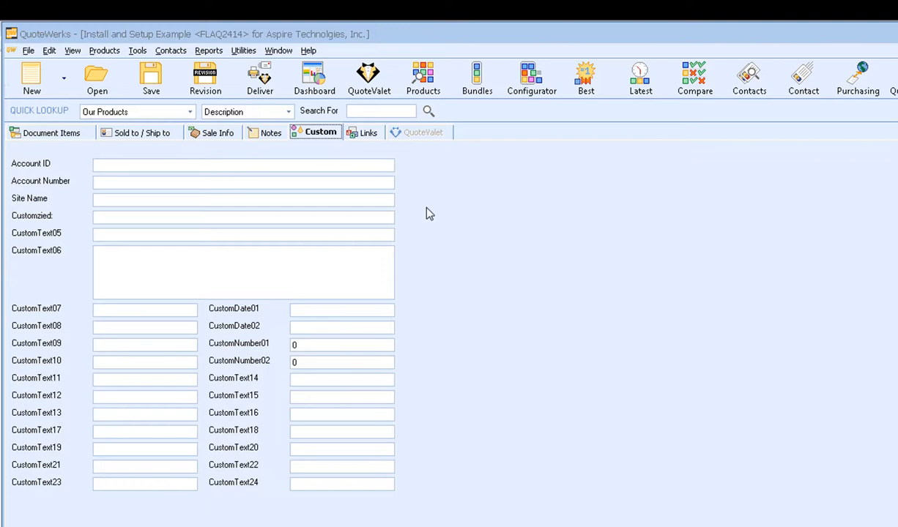
{"action": "double_click", "coordinate": [50, 256]}
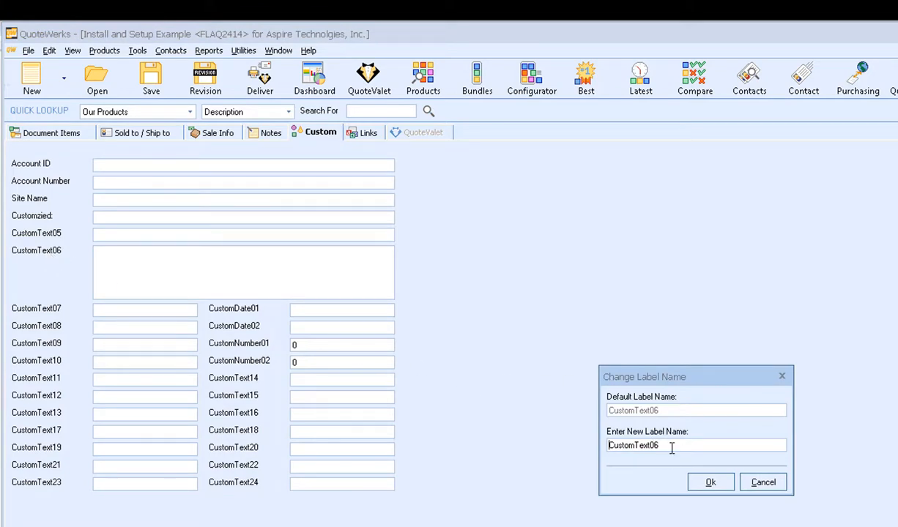
{"action": "left_click_drag", "start_coordinate": [671, 449], "coordinate": [579, 451]}
{"action": "type", "text": "Account NUM"}
{"action": "key", "text": "BackSpace"}
{"action": "key", "text": "BackSpace"}
{"action": "type", "text": "umber"}
{"action": "key", "text": "Return"}
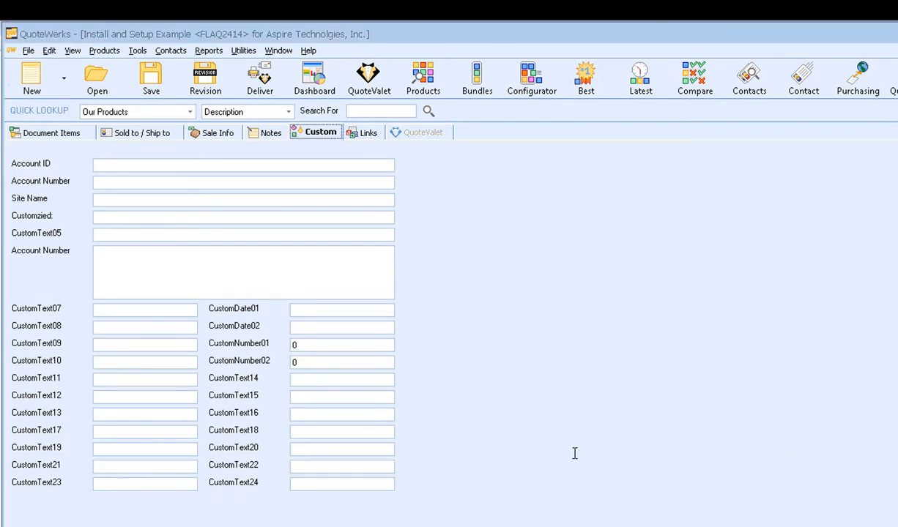
Step: Examine the quote's linked resources area and the templates available for creating a new linked document
{"action": "left_click", "coordinate": [366, 135]}
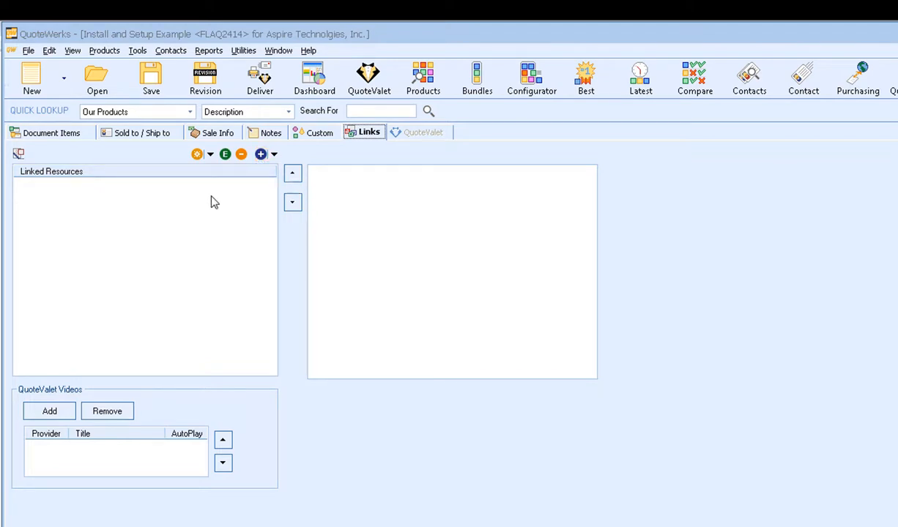
{"action": "left_click", "coordinate": [210, 155]}
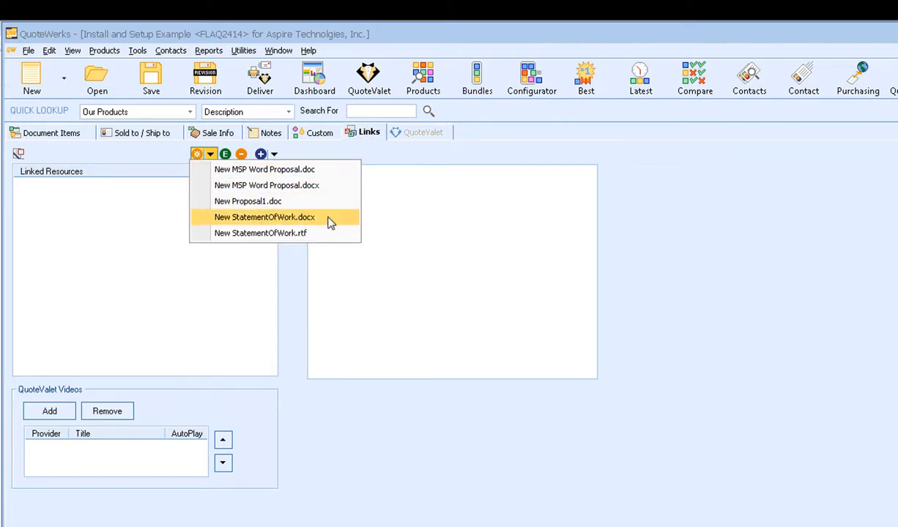
{"action": "left_click", "coordinate": [139, 205]}
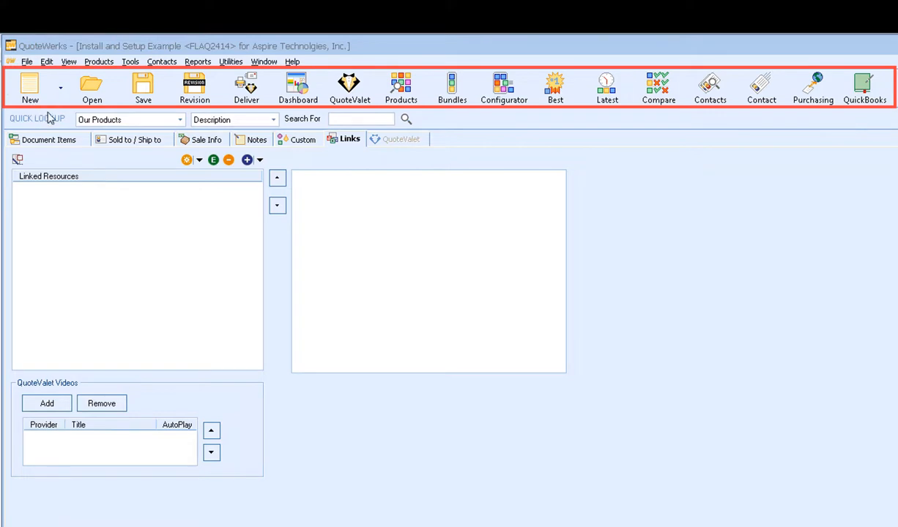
Step: Return to the quote's document items and check the options for creating a new document
{"action": "left_click", "coordinate": [56, 142]}
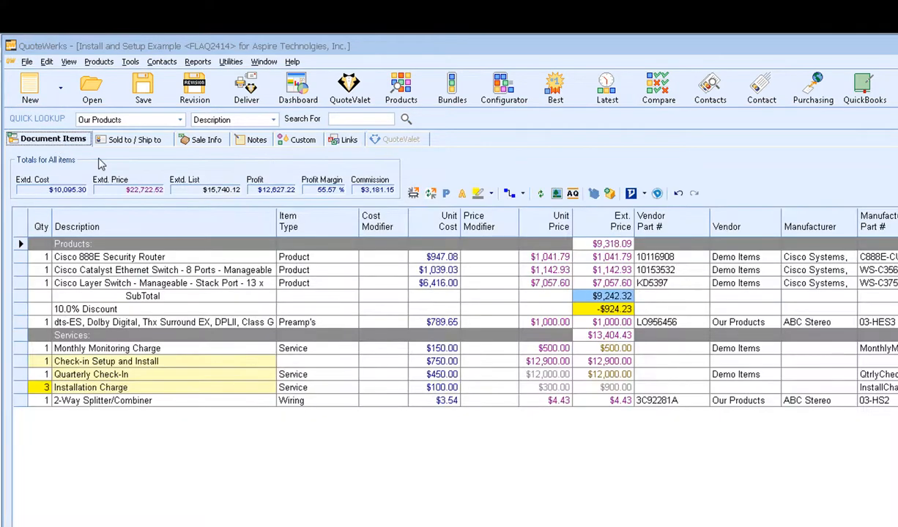
{"action": "left_click", "coordinate": [61, 94]}
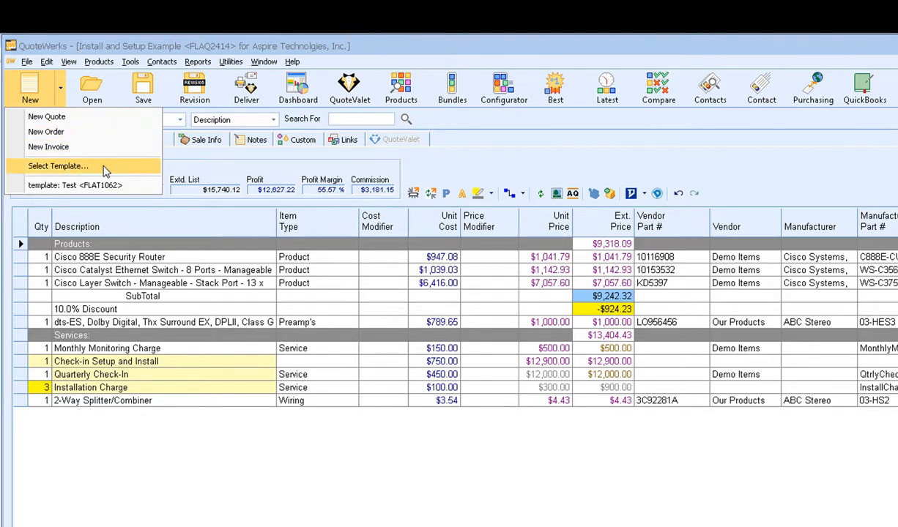
Step: Open the most recently modified Install and Setup Example quote from the document search
{"action": "left_click", "coordinate": [94, 95]}
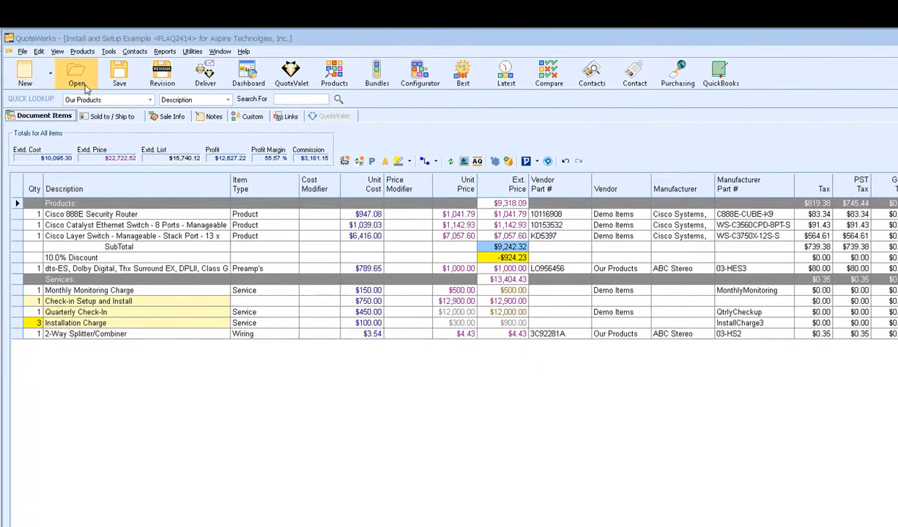
{"action": "left_click", "coordinate": [85, 86]}
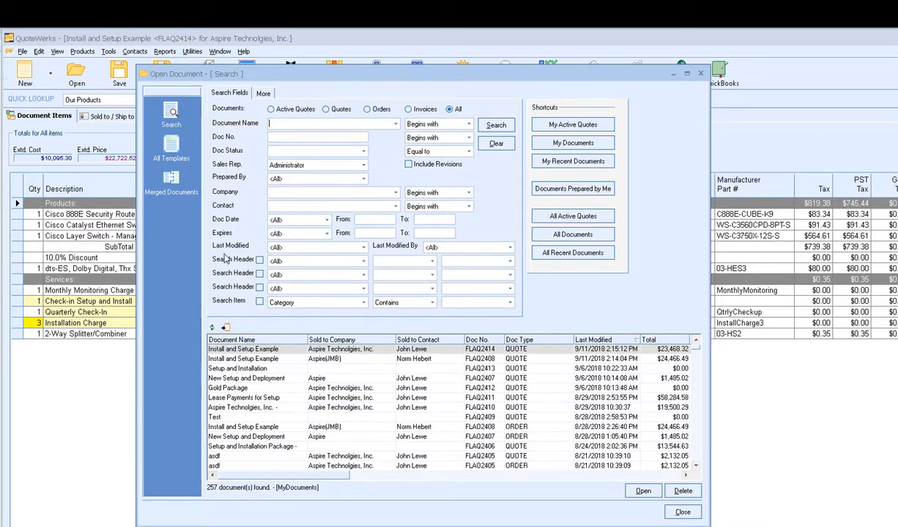
{"action": "left_click", "coordinate": [642, 490]}
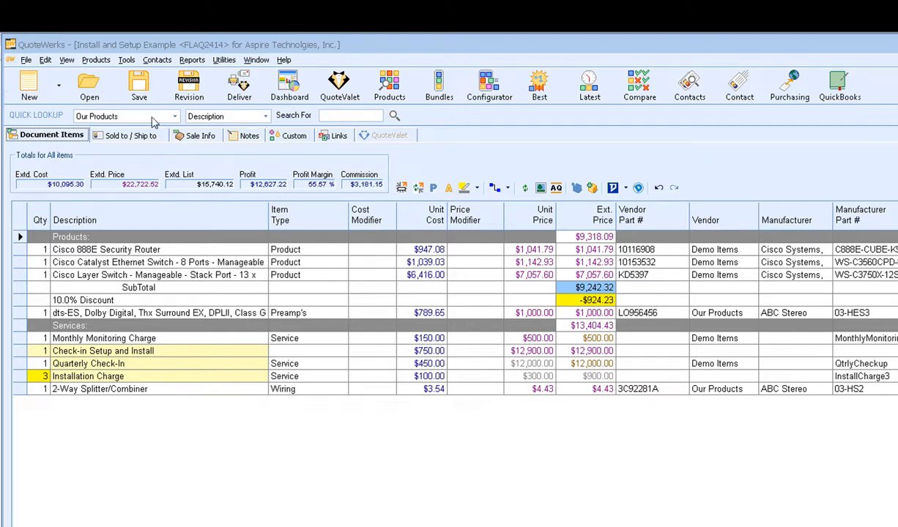
{"action": "left_click", "coordinate": [65, 62]}
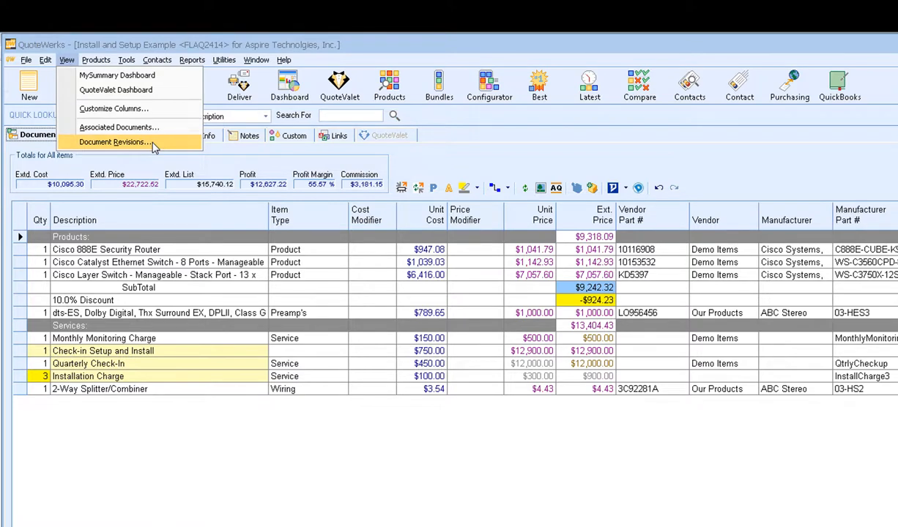
{"action": "left_click", "coordinate": [211, 156]}
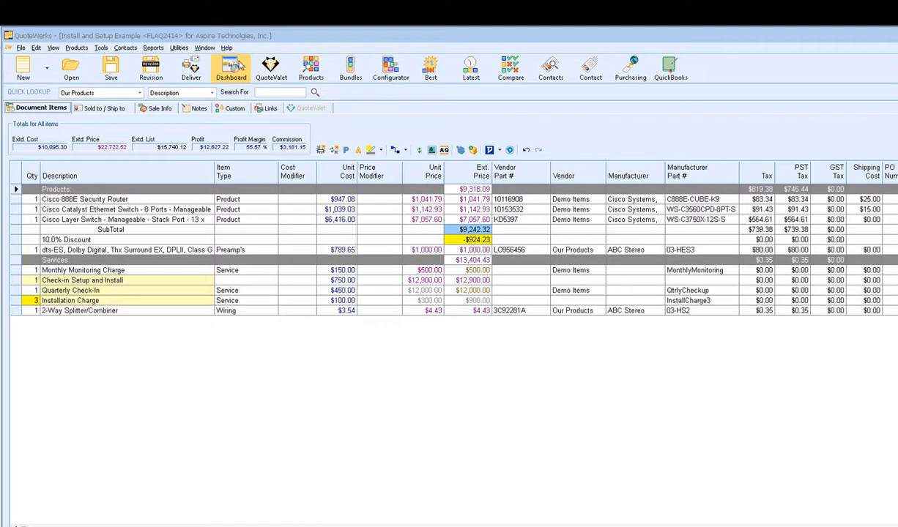
Step: Review the My Summary, Opportunities and QuoteValet dashboards, then close the dashboard window
{"action": "left_click", "coordinate": [236, 67]}
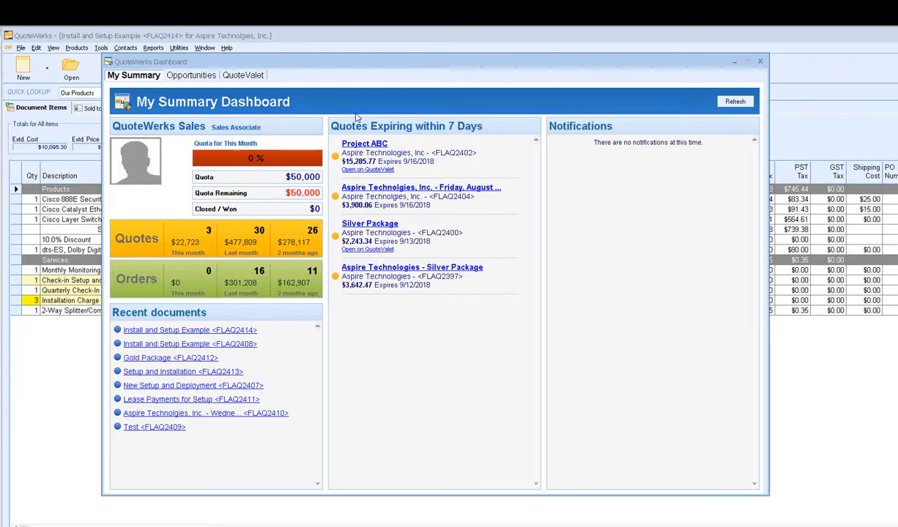
{"action": "left_click", "coordinate": [190, 76]}
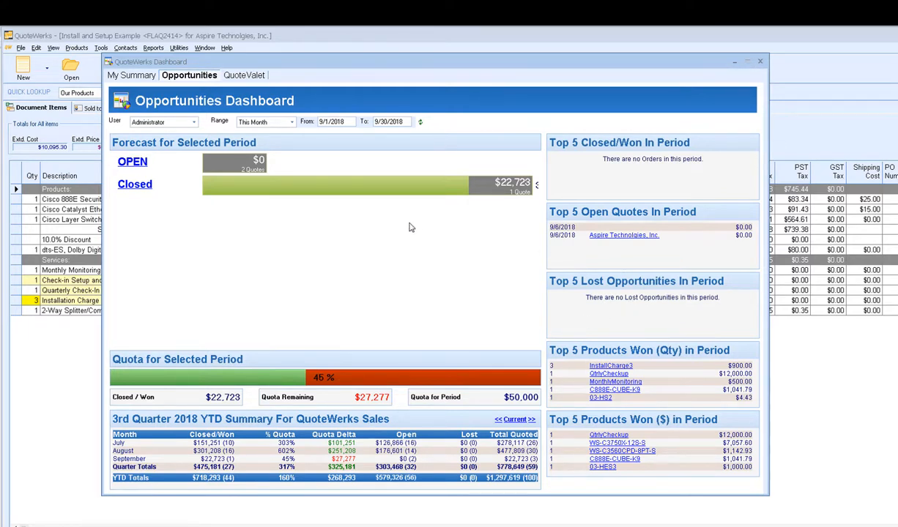
{"action": "left_click", "coordinate": [732, 62]}
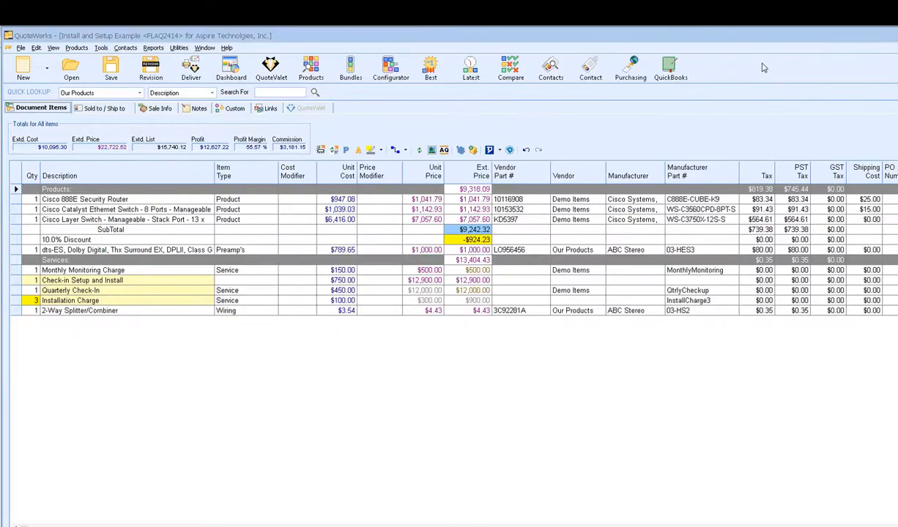
{"action": "left_click", "coordinate": [270, 68]}
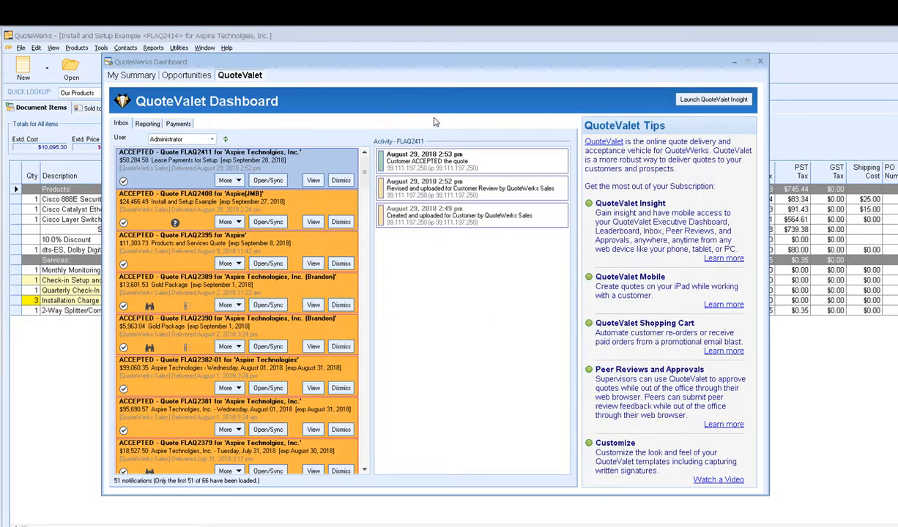
{"action": "left_click", "coordinate": [760, 61]}
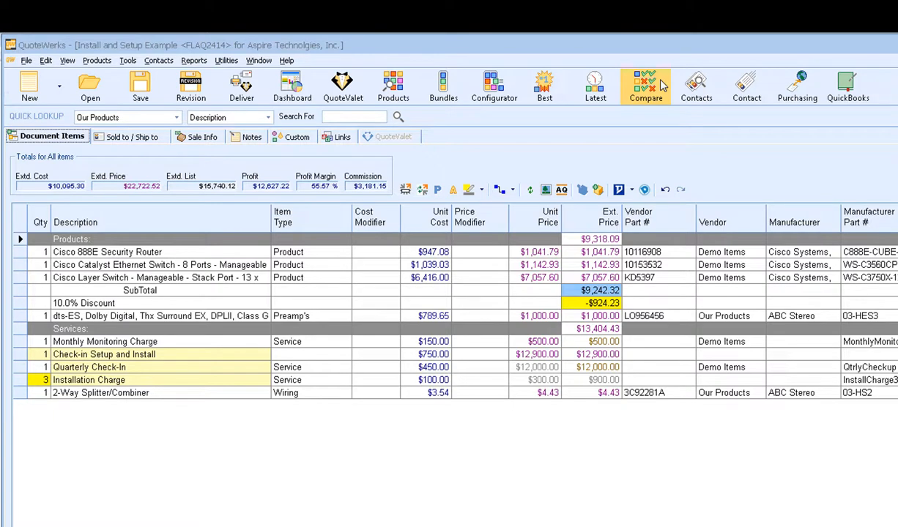
Step: Look through the contact lookup list and close it without assigning a contact
{"action": "left_click", "coordinate": [696, 87]}
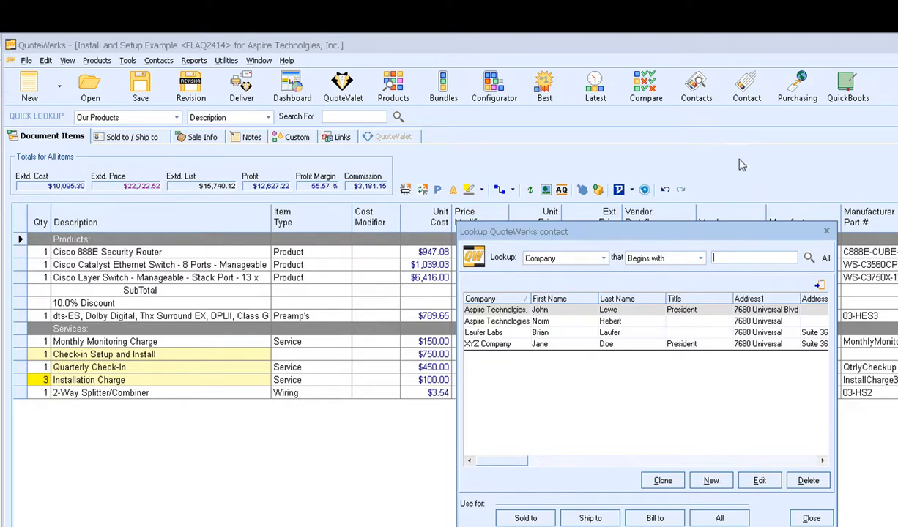
{"action": "left_click", "coordinate": [826, 233]}
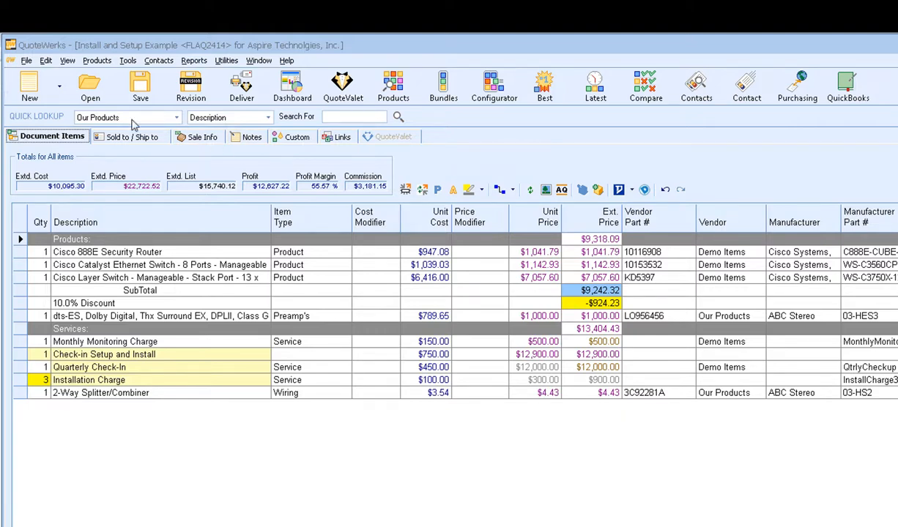
Step: Start a new blank quote and check the other new-document and template options
{"action": "left_click", "coordinate": [34, 86]}
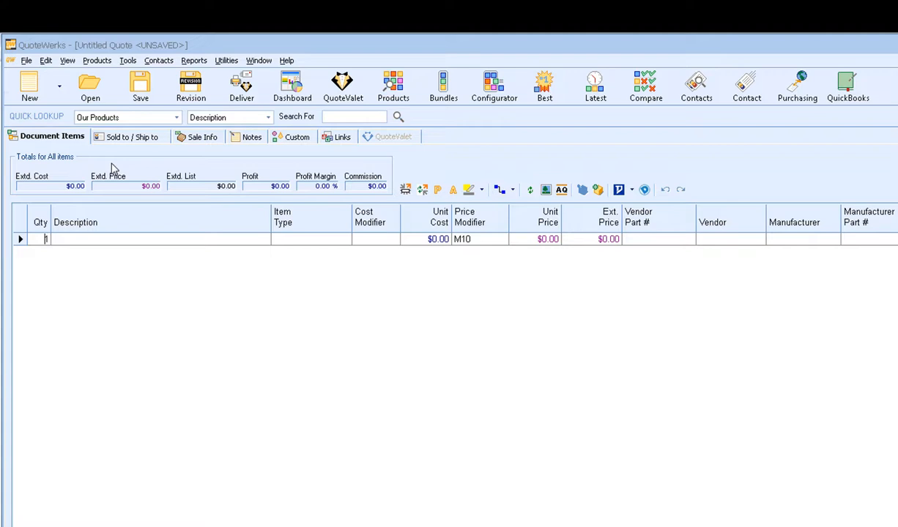
{"action": "left_click", "coordinate": [60, 87]}
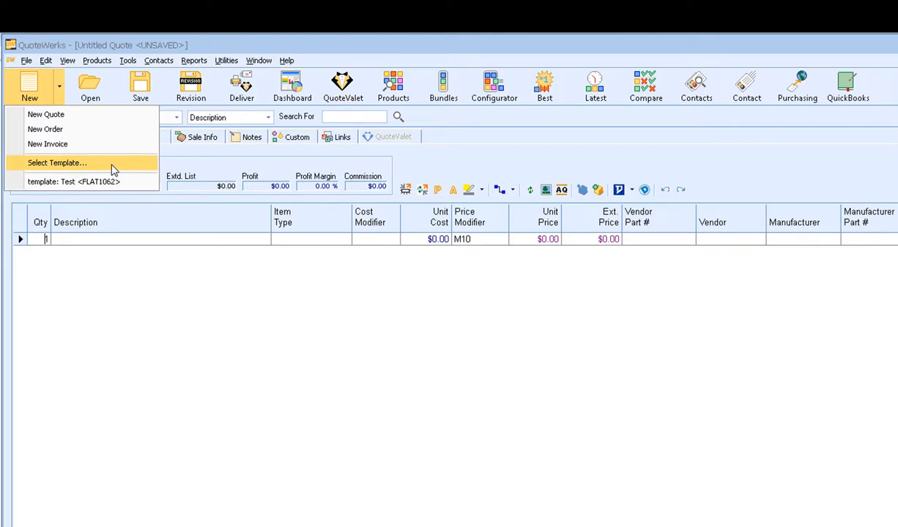
{"action": "left_click", "coordinate": [185, 167]}
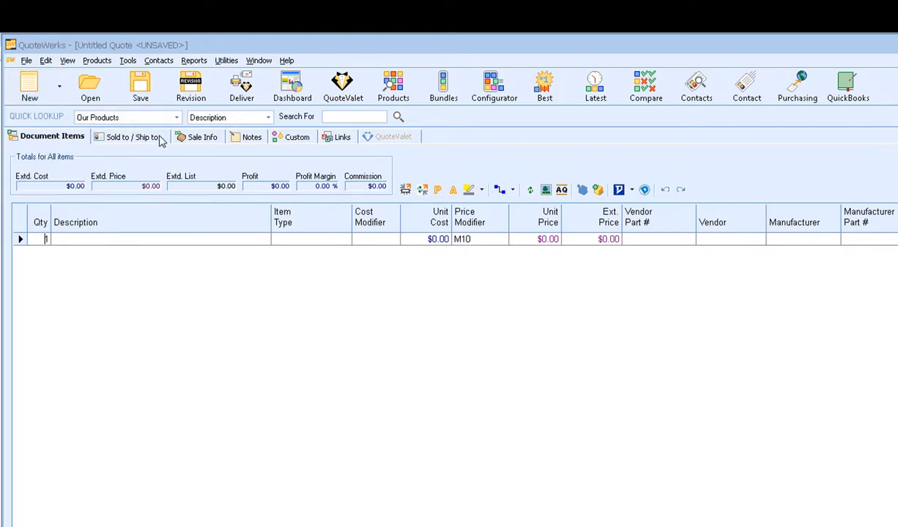
Step: Look up contacts whose company begins with "aspire" and use the Aspire Technolgies, Inc. president for Sold to, Ship to and Bill to
{"action": "left_click", "coordinate": [164, 140]}
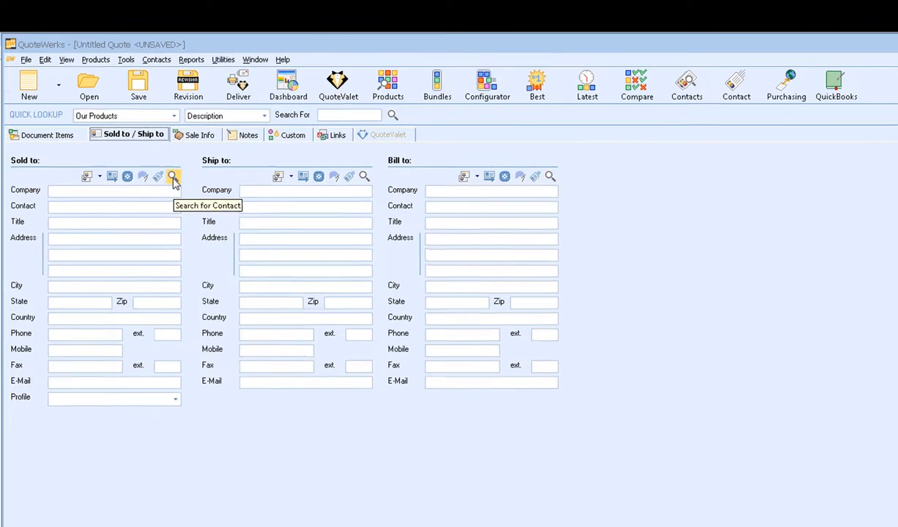
{"action": "left_click", "coordinate": [175, 179]}
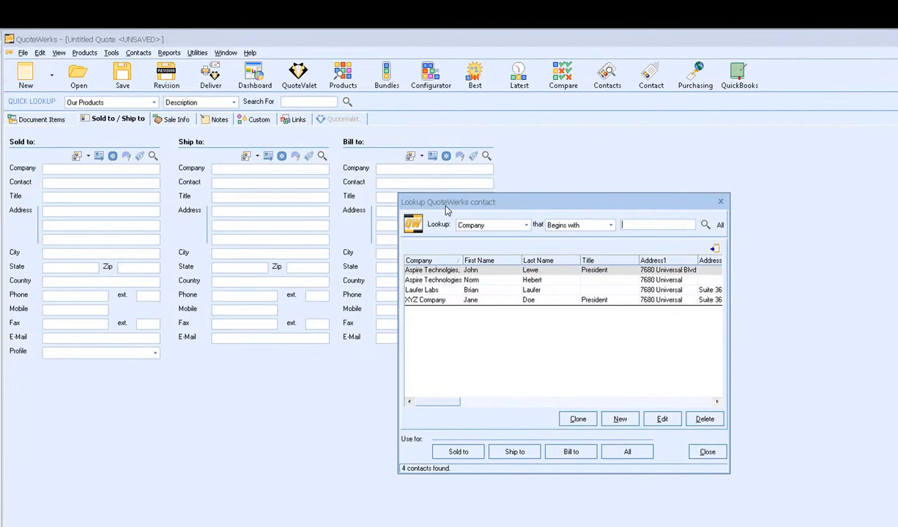
{"action": "left_click_drag", "start_coordinate": [446, 208], "coordinate": [552, 154]}
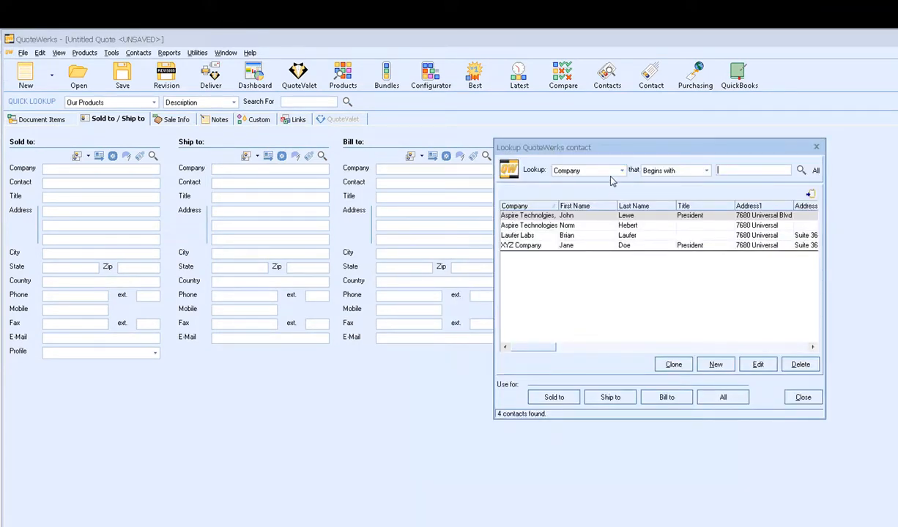
{"action": "type", "text": "aspire"}
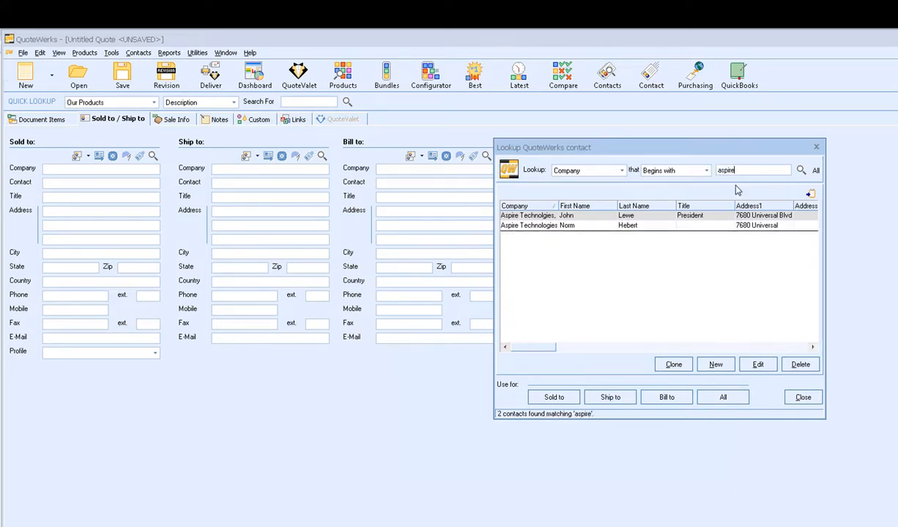
{"action": "left_click", "coordinate": [584, 216]}
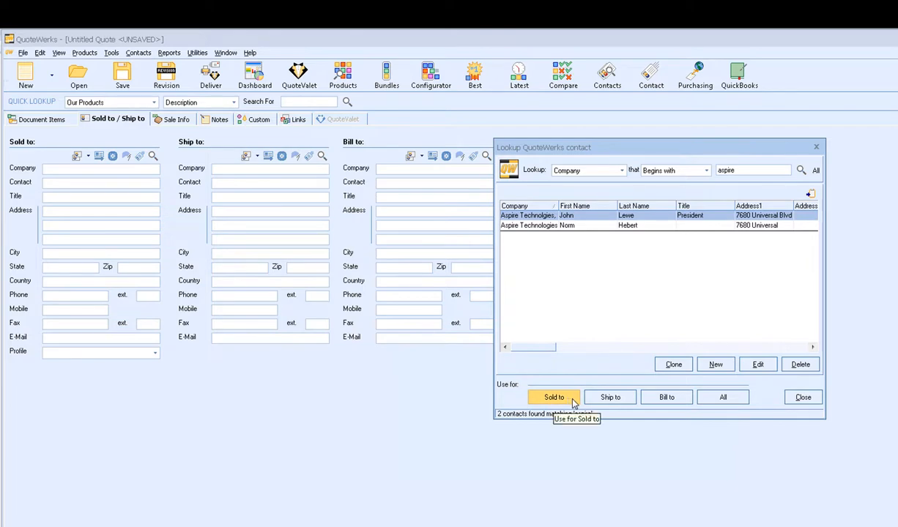
{"action": "left_click", "coordinate": [730, 404]}
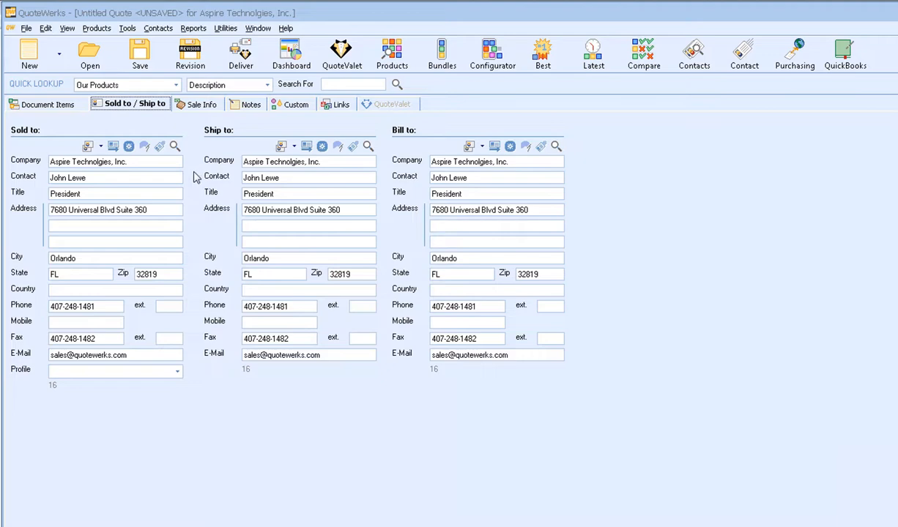
Step: Insert a section header named "Products:" above the blank line in the quote's document items
{"action": "left_click", "coordinate": [44, 104]}
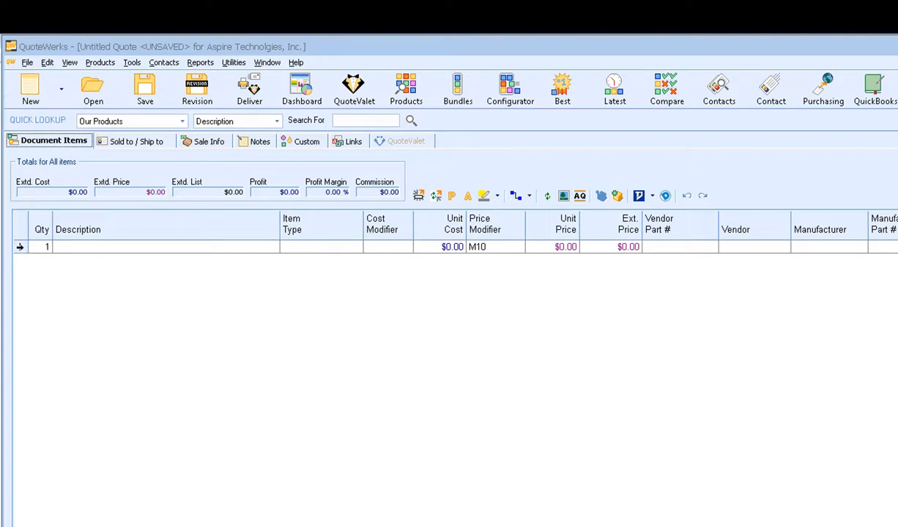
{"action": "left_click", "coordinate": [18, 248]}
{"action": "right_click", "coordinate": [19, 249]}
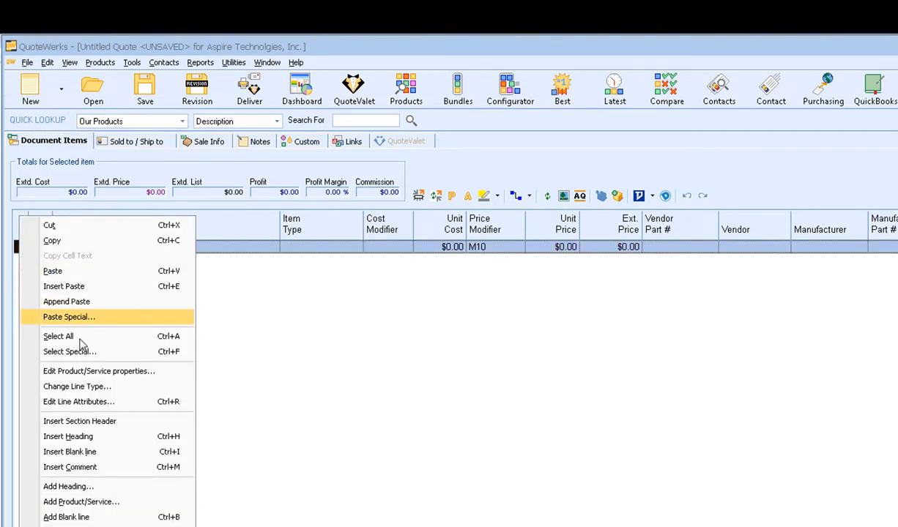
{"action": "left_click", "coordinate": [169, 423]}
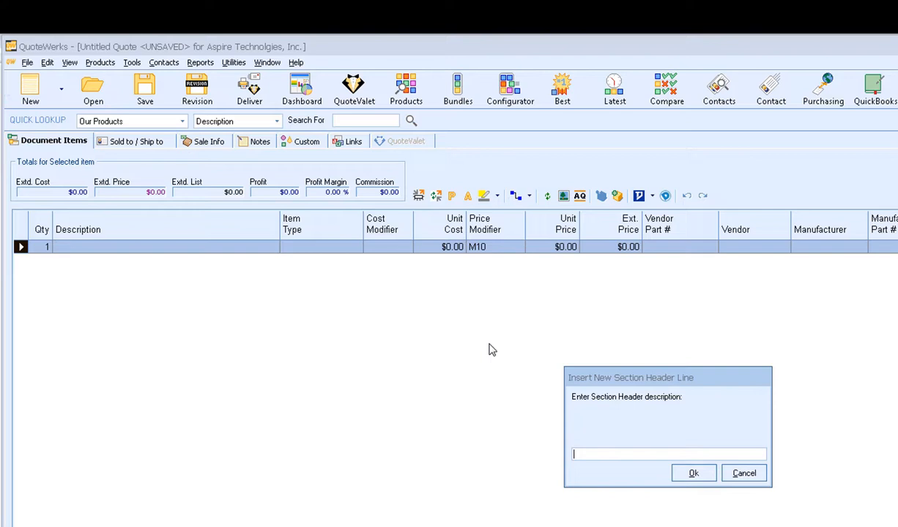
{"action": "type", "text": "Products:"}
{"action": "left_click", "coordinate": [691, 474]}
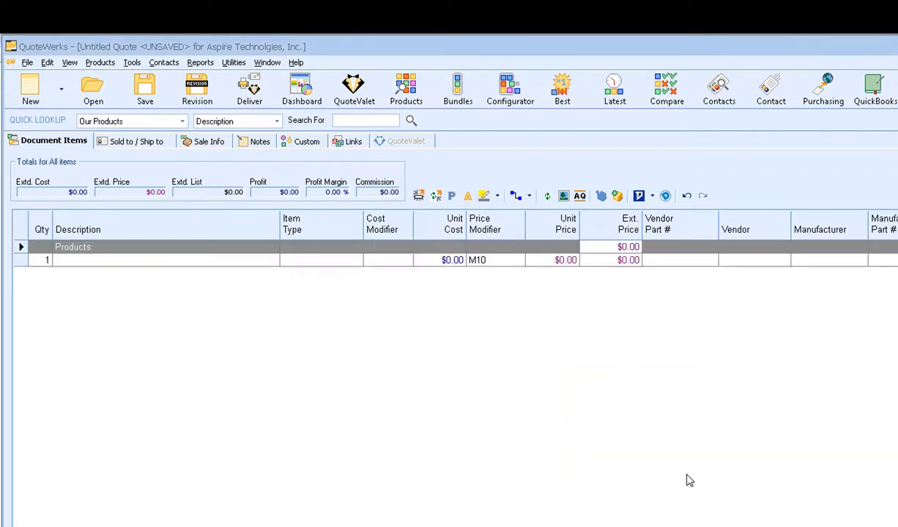
Step: Insert a section header named "Services:" between the Products header and the blank line item
{"action": "left_click", "coordinate": [20, 260]}
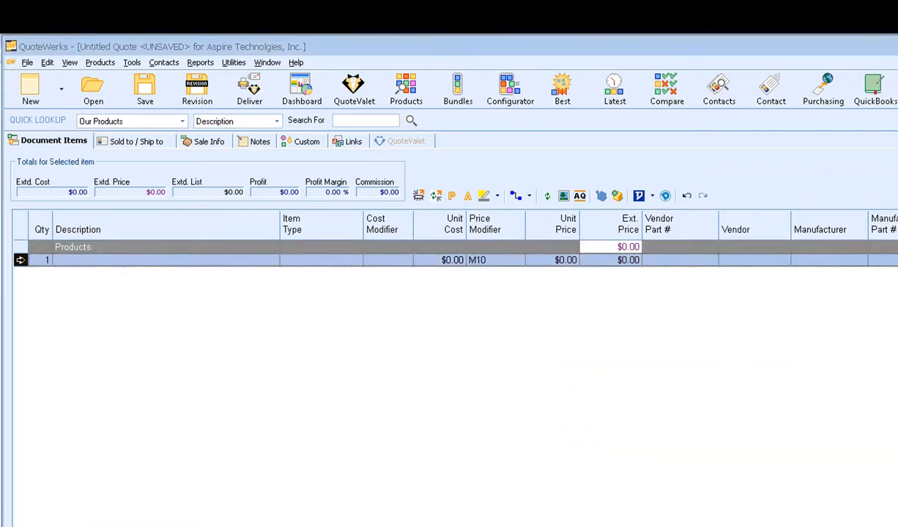
{"action": "right_click", "coordinate": [21, 260]}
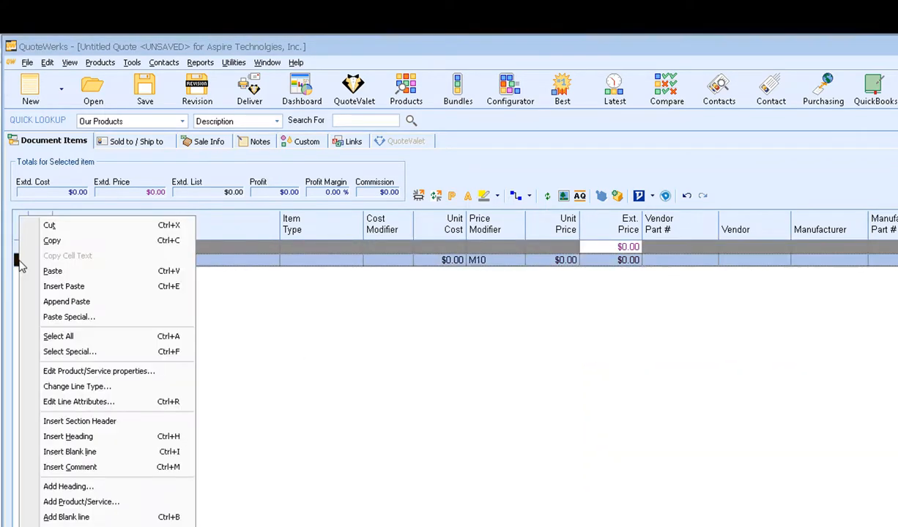
{"action": "left_click", "coordinate": [153, 423]}
{"action": "type", "text": "Ser"}
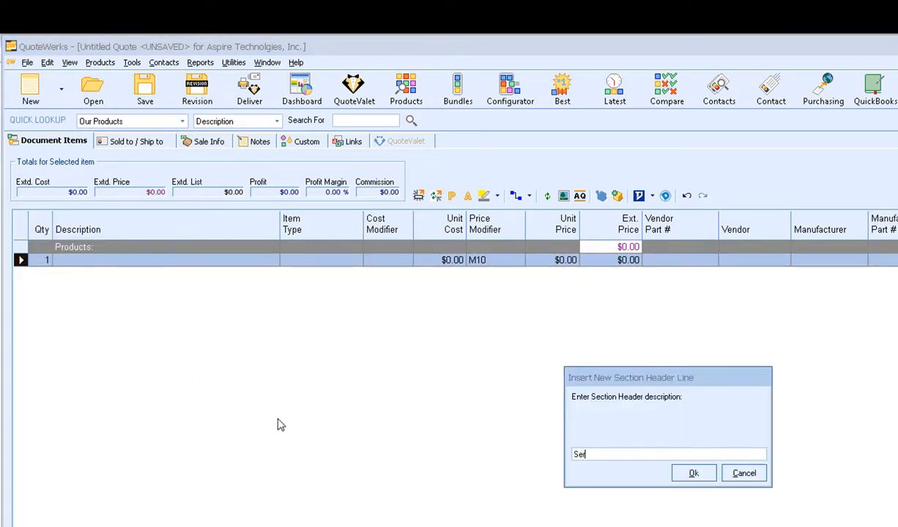
{"action": "type", "text": "vices:"}
{"action": "key", "text": "Return"}
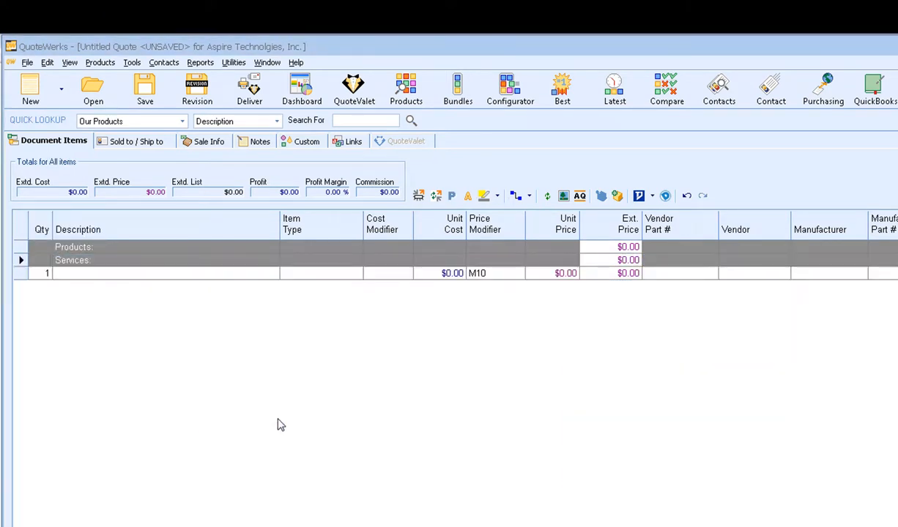
Step: Insert a section header named "Optional Items:" below the Services header, above the blank line item
{"action": "left_click", "coordinate": [20, 273]}
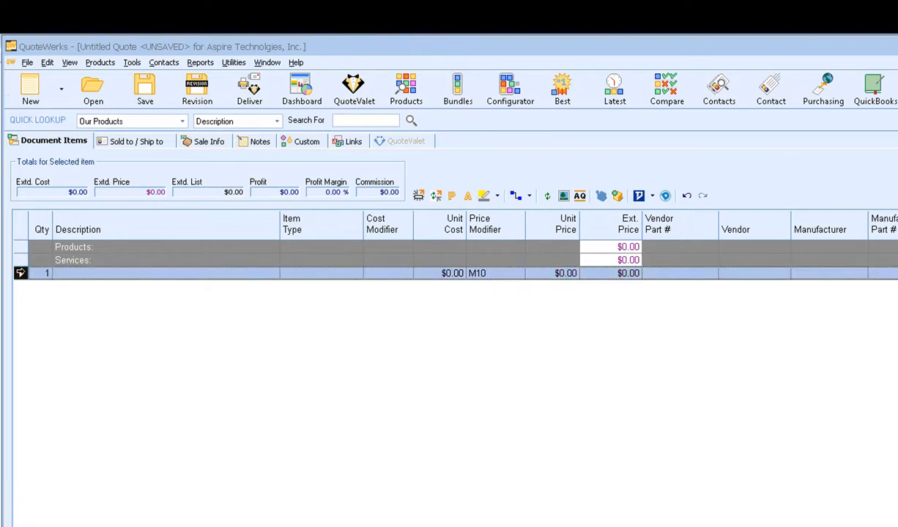
{"action": "right_click", "coordinate": [21, 273]}
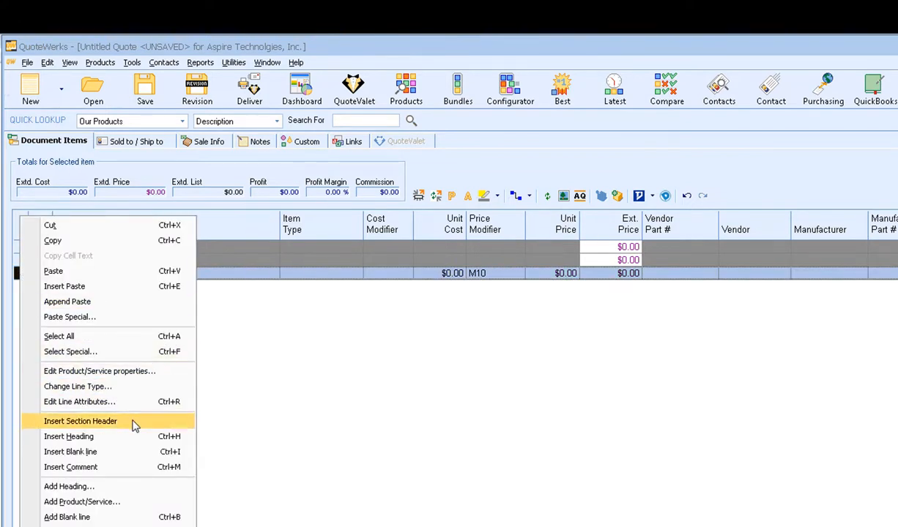
{"action": "left_click", "coordinate": [80, 421]}
{"action": "type", "text": "Optio"}
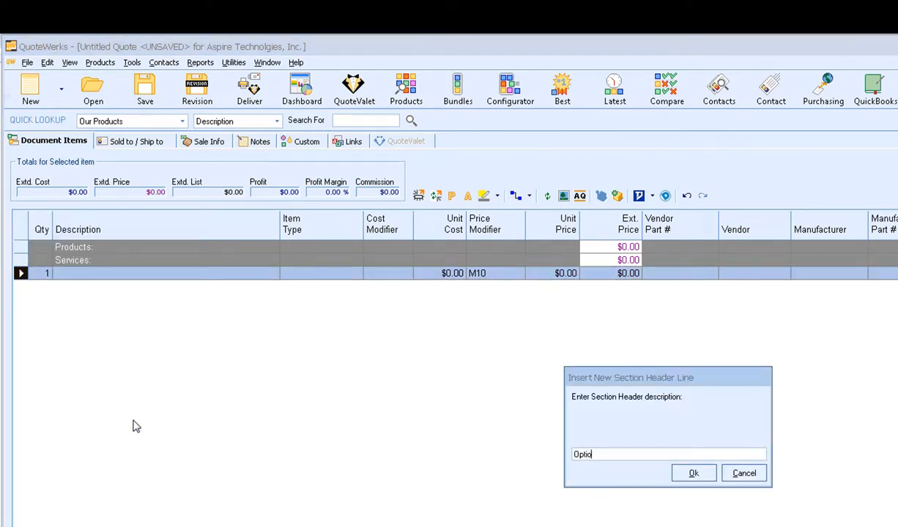
{"action": "type", "text": "nal Items:"}
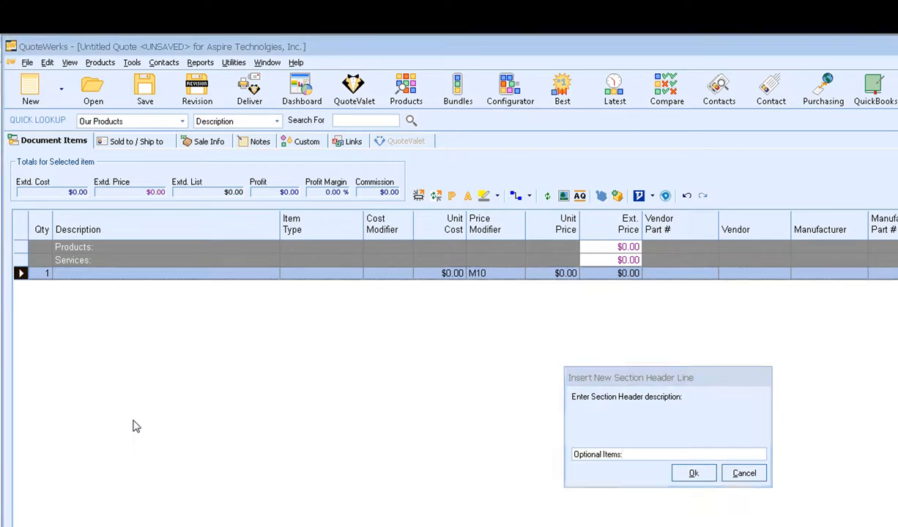
{"action": "key", "text": "Return"}
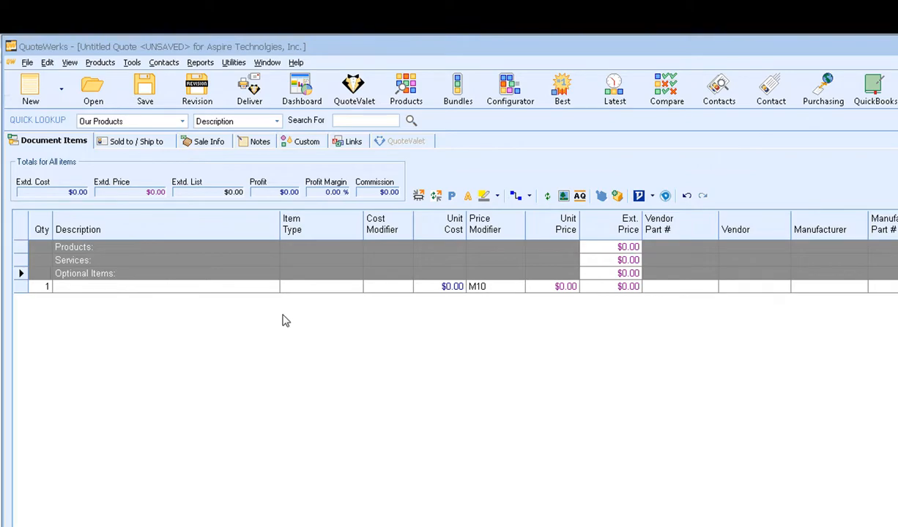
Step: Search the Demo Items product database for items whose description contains "cisco"
{"action": "left_click", "coordinate": [410, 93]}
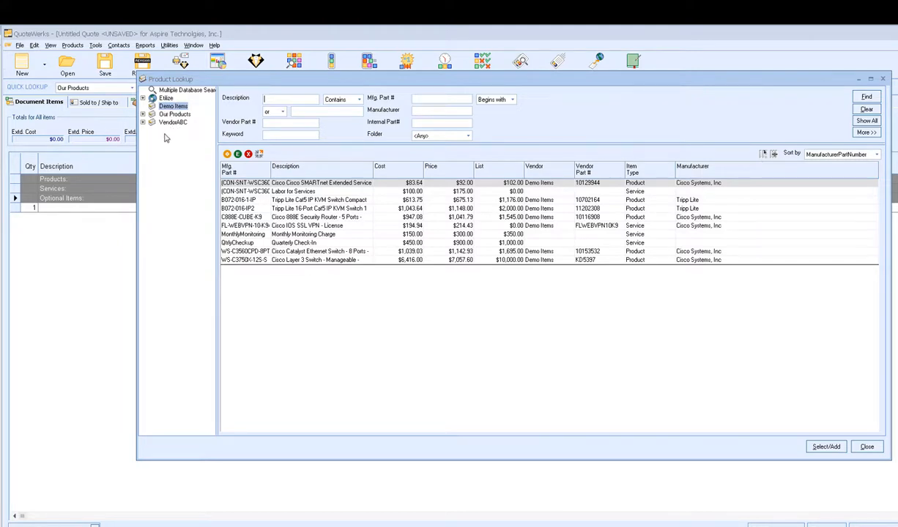
{"action": "left_click", "coordinate": [168, 107]}
{"action": "left_click", "coordinate": [176, 115]}
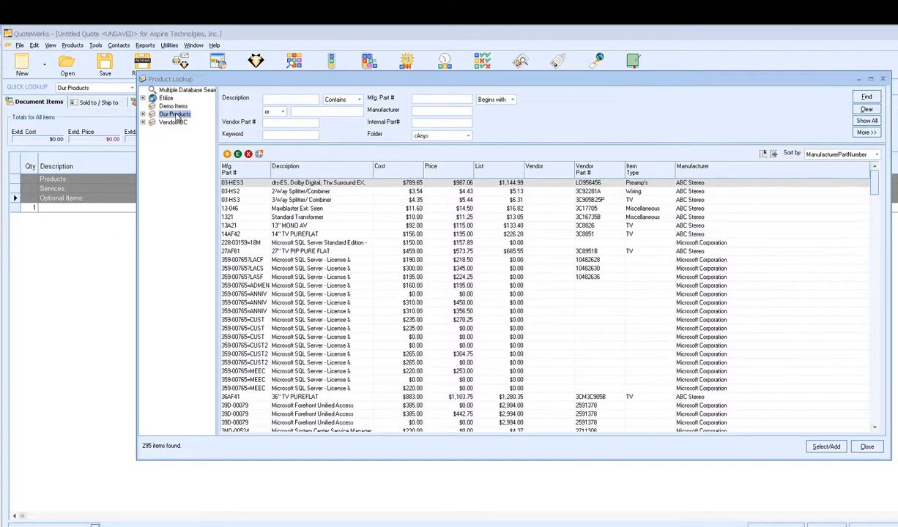
{"action": "left_click", "coordinate": [173, 106]}
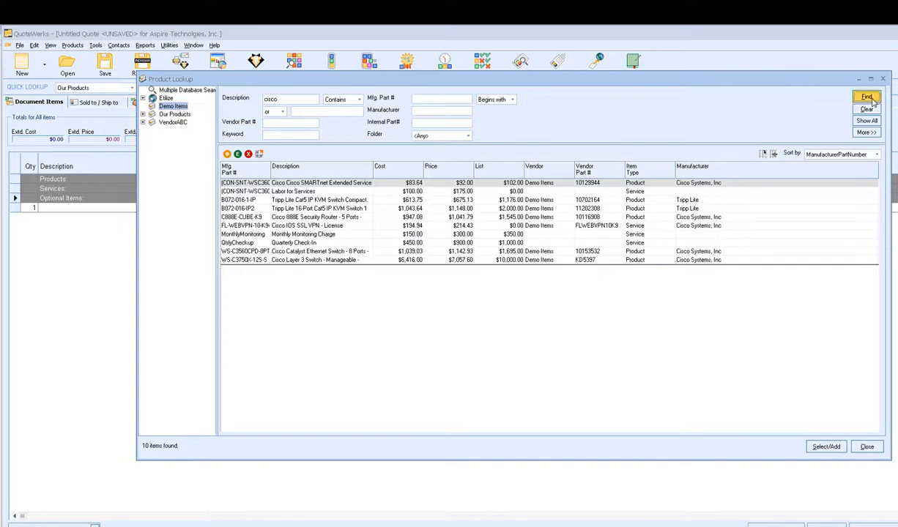
{"action": "left_click", "coordinate": [867, 97]}
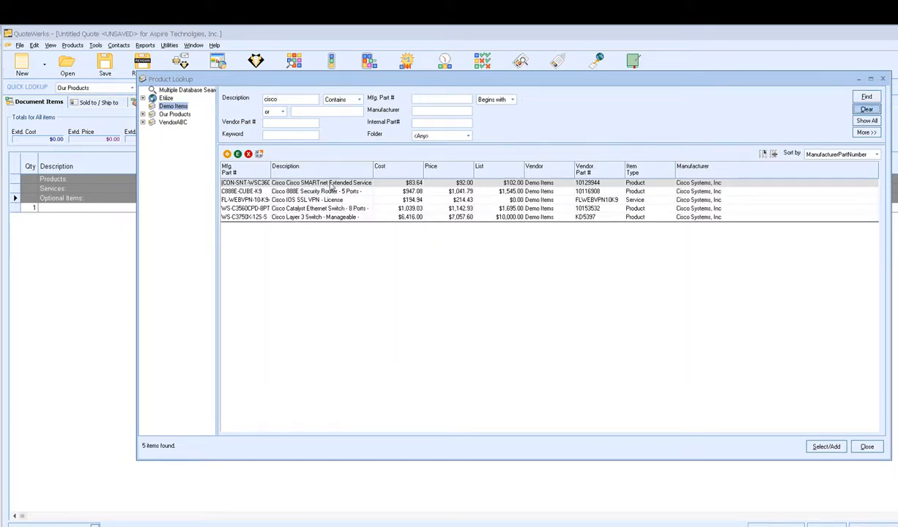
Step: Select the 8-port Cisco Catalyst Ethernet Switch for adding to the quote and set its quantity to 3
{"action": "left_click", "coordinate": [319, 210]}
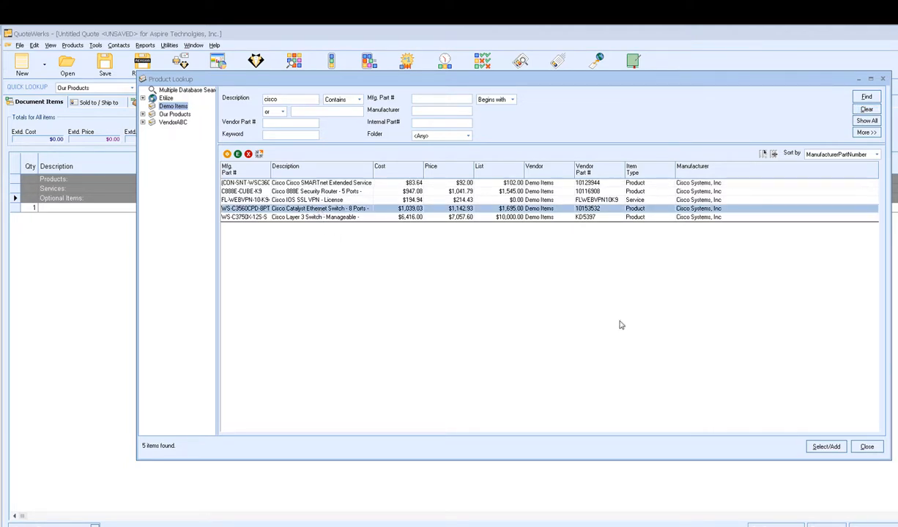
{"action": "left_click", "coordinate": [823, 448]}
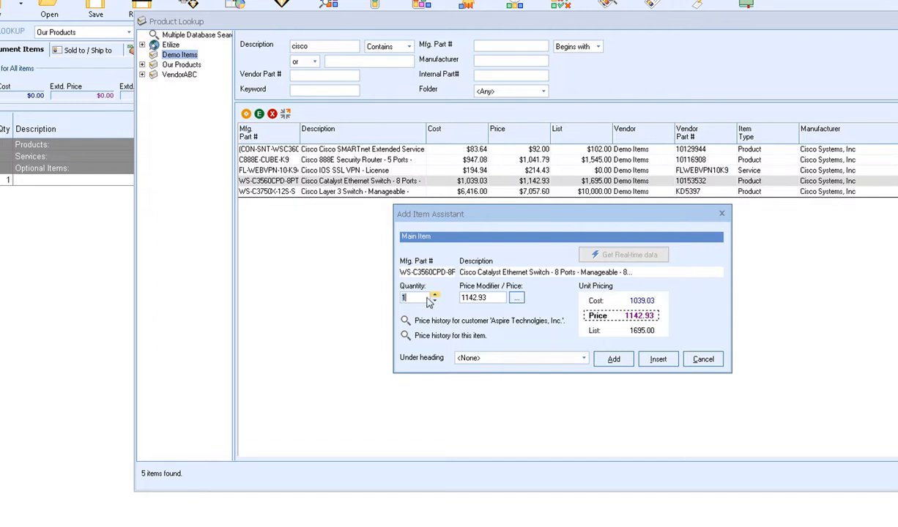
{"action": "key", "text": "BackSpace"}
{"action": "type", "text": "3"}
{"action": "key", "text": "Tab"}
Step: Try price modifiers M15 and P10 on the switch, and check the markup and margin options without applying them
{"action": "type", "text": "M15"}
{"action": "left_click_drag", "start_coordinate": [488, 299], "coordinate": [446, 299]}
{"action": "type", "text": "P"}
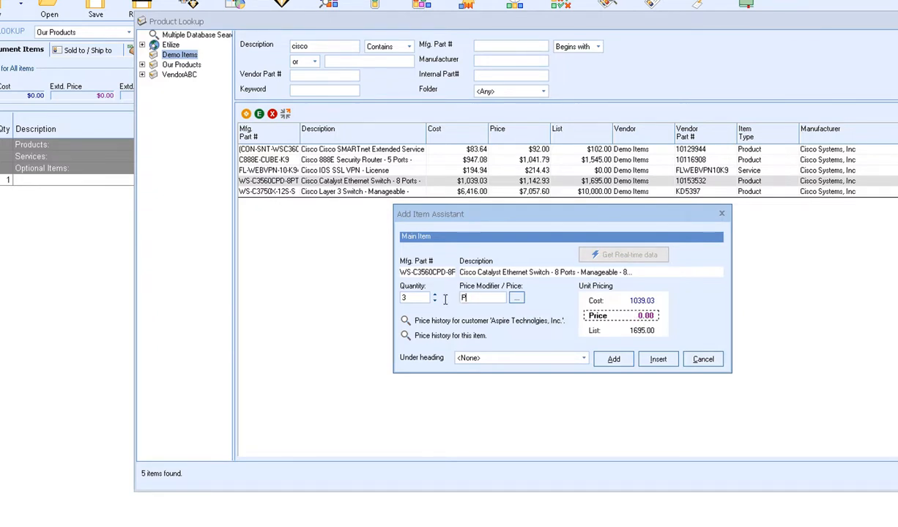
{"action": "type", "text": "10"}
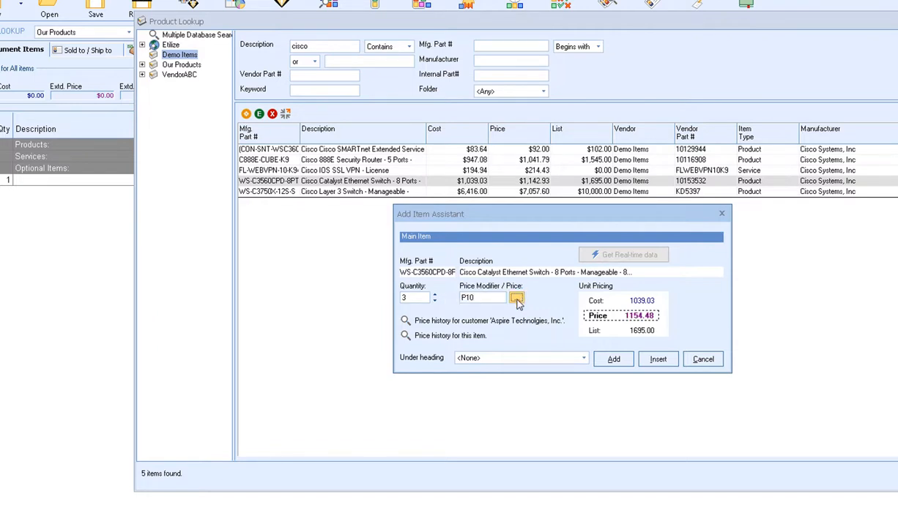
{"action": "left_click", "coordinate": [516, 300]}
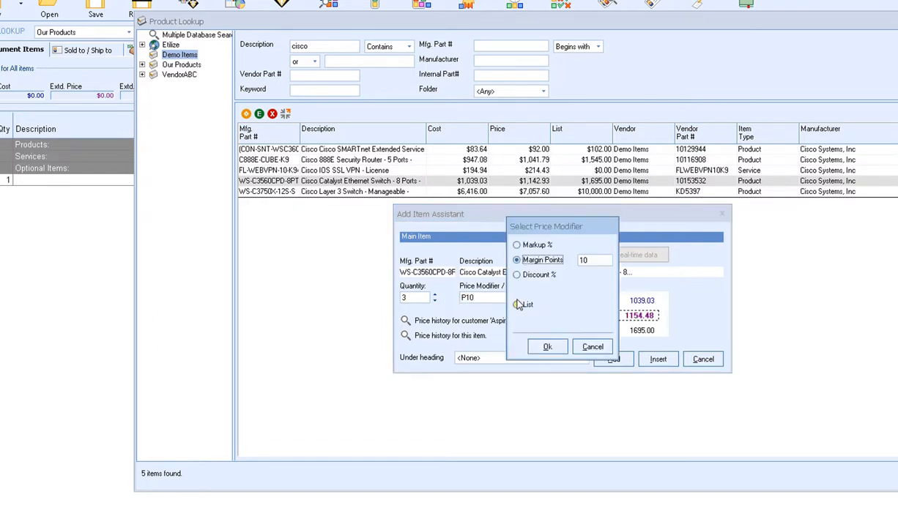
{"action": "left_click", "coordinate": [536, 247]}
{"action": "left_click", "coordinate": [540, 263]}
{"action": "left_click", "coordinate": [593, 346]}
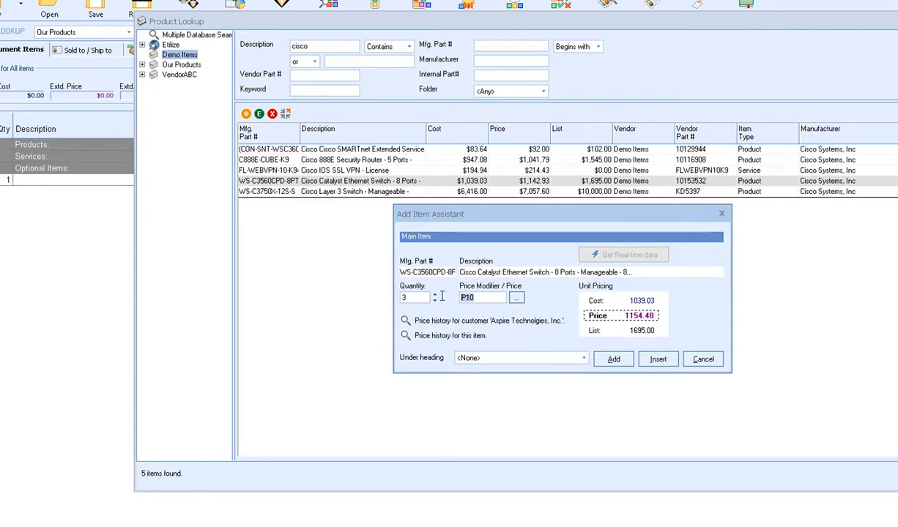
Step: Replace the switch's price modifier with a fixed unit price of 1200
{"action": "key", "text": "BackSpace"}
{"action": "key", "text": "BackSpace"}
{"action": "key", "text": "BackSpace"}
{"action": "type", "text": "1200"}
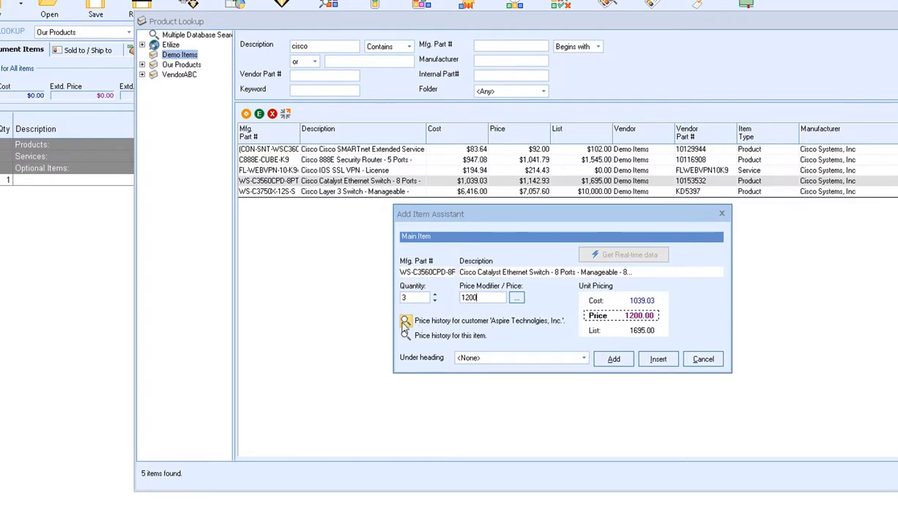
Step: Review the switch's price history for Aspire Technolgies, Inc. and its overall price history, closing each list
{"action": "left_click", "coordinate": [405, 322]}
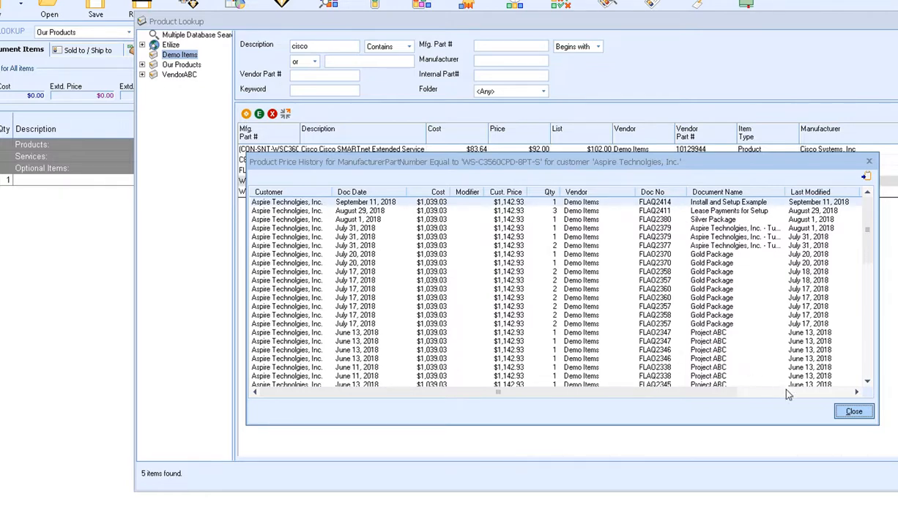
{"action": "left_click", "coordinate": [853, 413]}
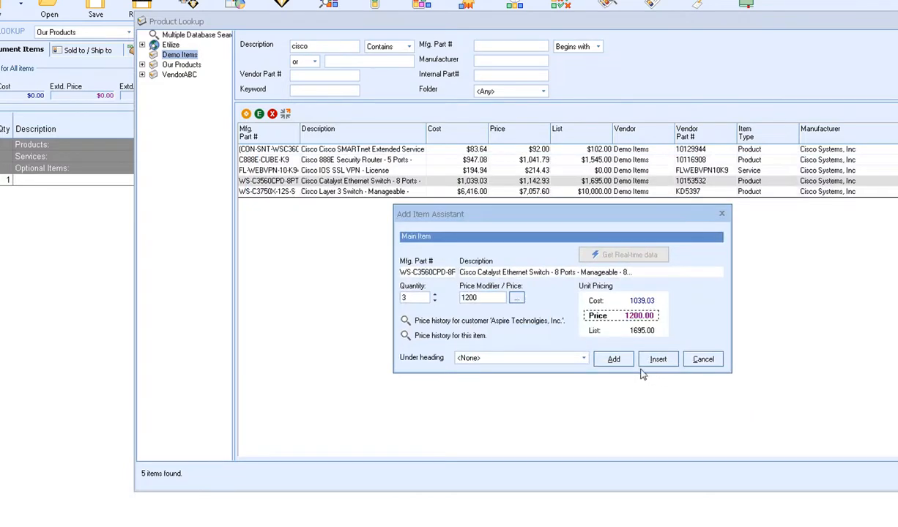
{"action": "left_click", "coordinate": [405, 336]}
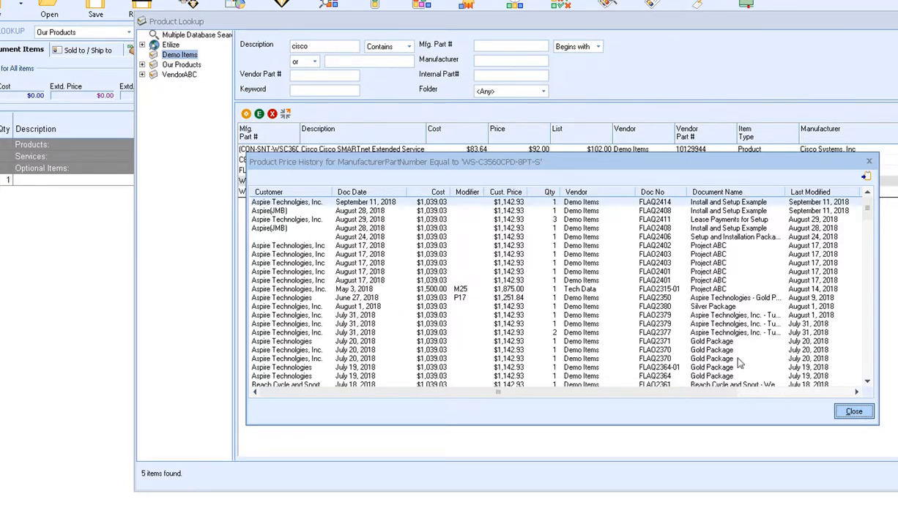
{"action": "left_click", "coordinate": [852, 413]}
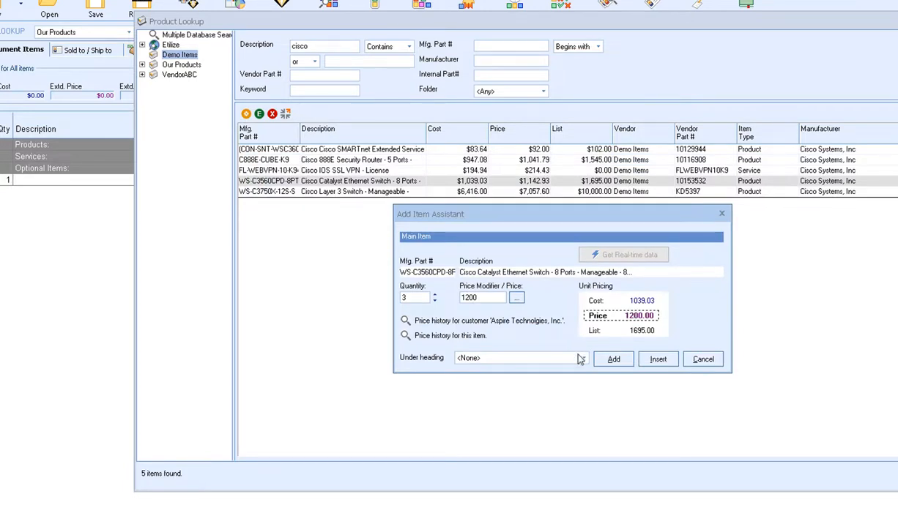
Step: Add the three 8-port Cisco Catalyst Ethernet Switches to the quote under the Products section
{"action": "left_click", "coordinate": [584, 360]}
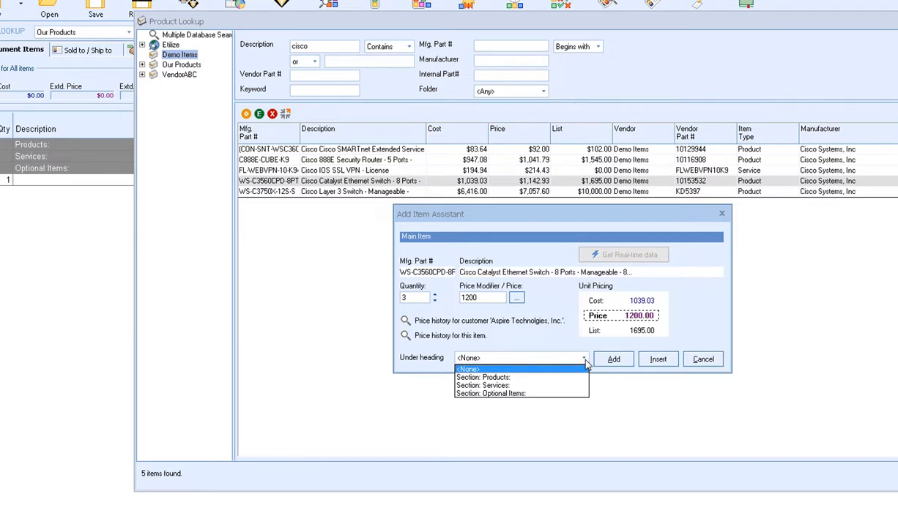
{"action": "left_click", "coordinate": [480, 377]}
{"action": "left_click", "coordinate": [613, 358]}
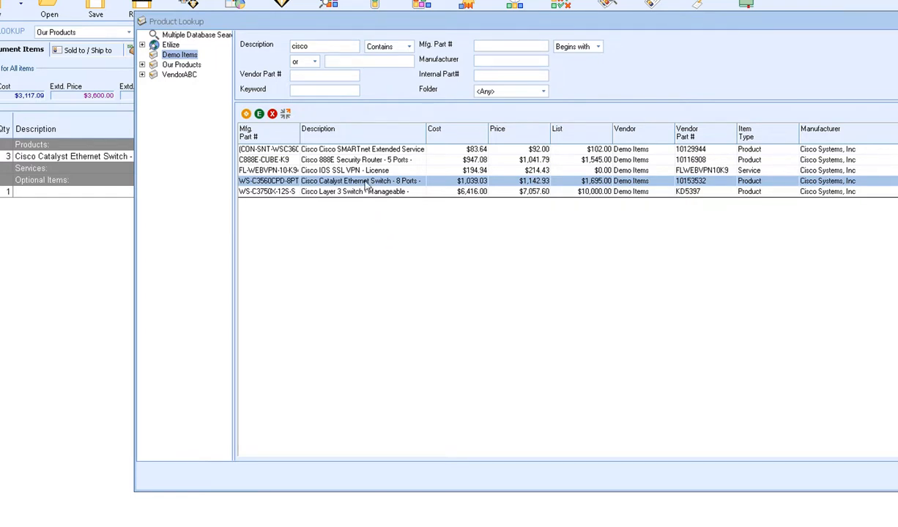
Step: Add the Cisco SMARTnet Extended Service, 888E Security Router and 8-port Catalyst Ethernet Switch to the quote together
{"action": "left_click", "coordinate": [339, 148], "text": "ctrl"}
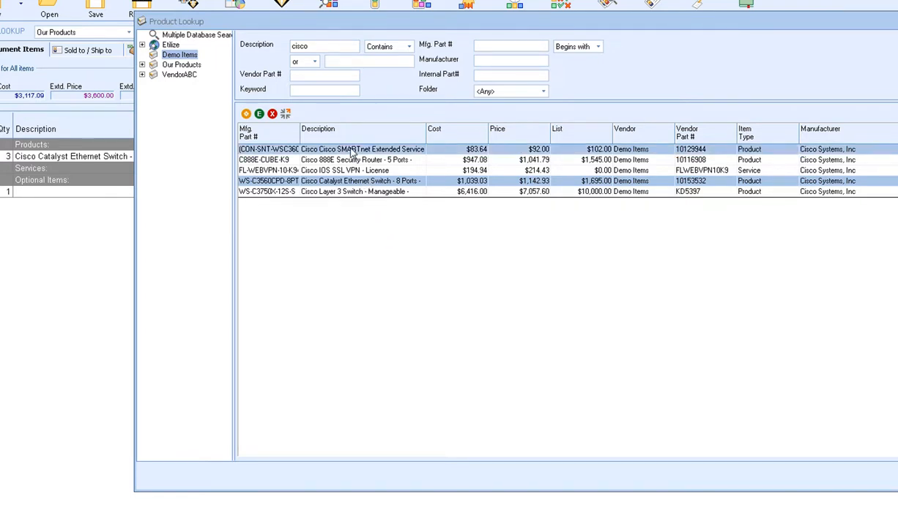
{"action": "left_click", "coordinate": [352, 159], "text": "ctrl"}
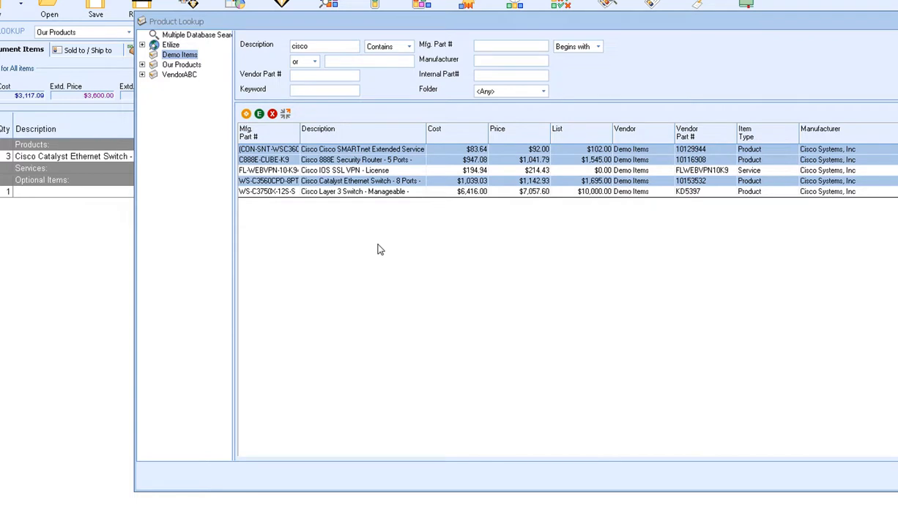
{"action": "right_click", "coordinate": [369, 184]}
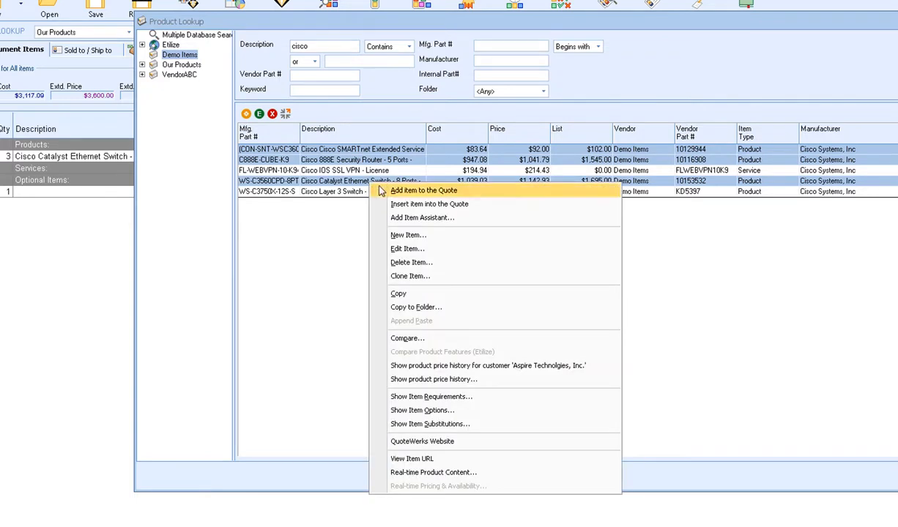
{"action": "left_click", "coordinate": [423, 191]}
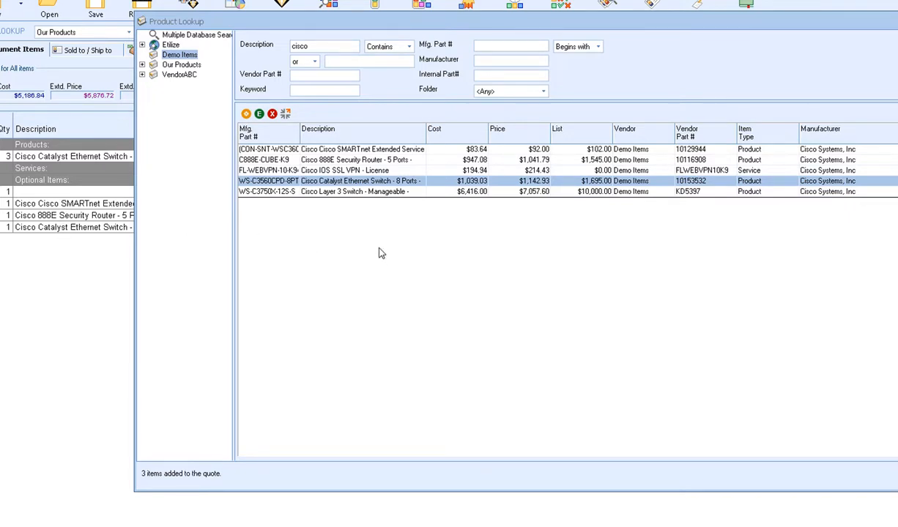
Step: Look through the Our Products folders, then add one Cisco Layer 3 Switch from Demo Items to the quote without a section heading
{"action": "left_click", "coordinate": [183, 65]}
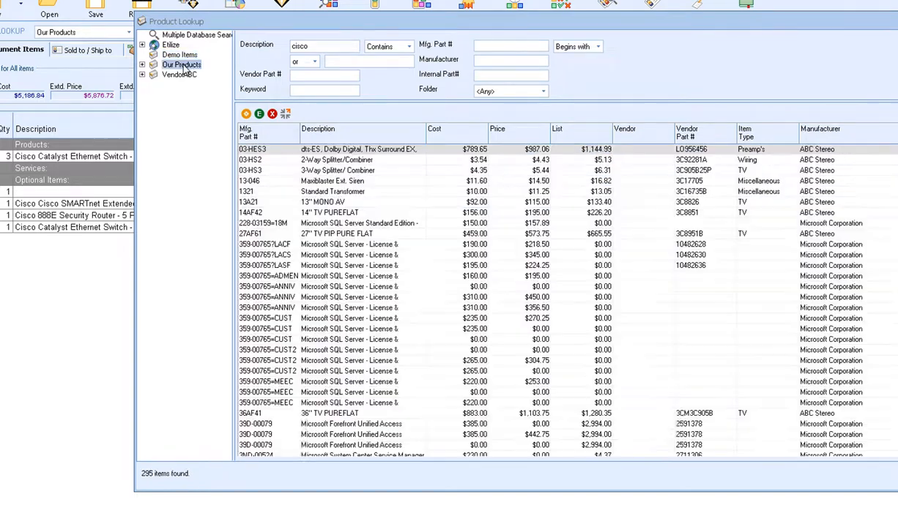
{"action": "left_click", "coordinate": [142, 65]}
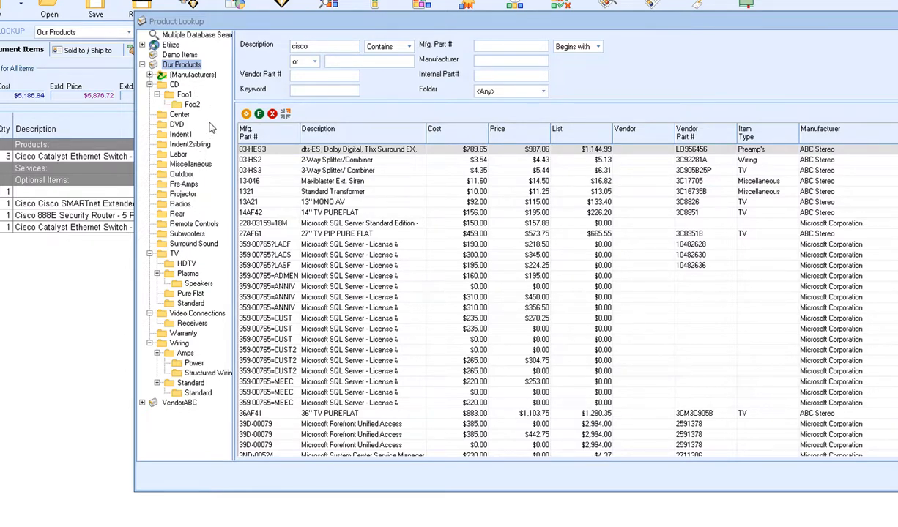
{"action": "left_click", "coordinate": [176, 55]}
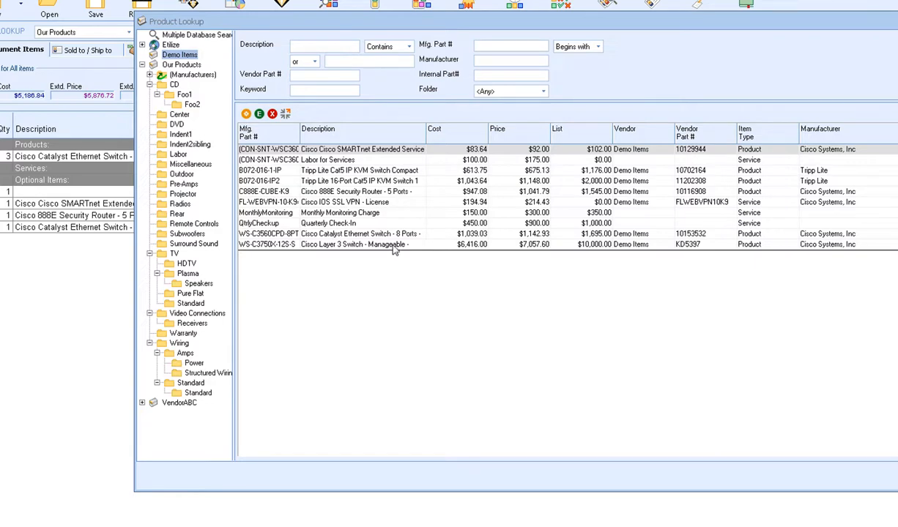
{"action": "double_click", "coordinate": [392, 246]}
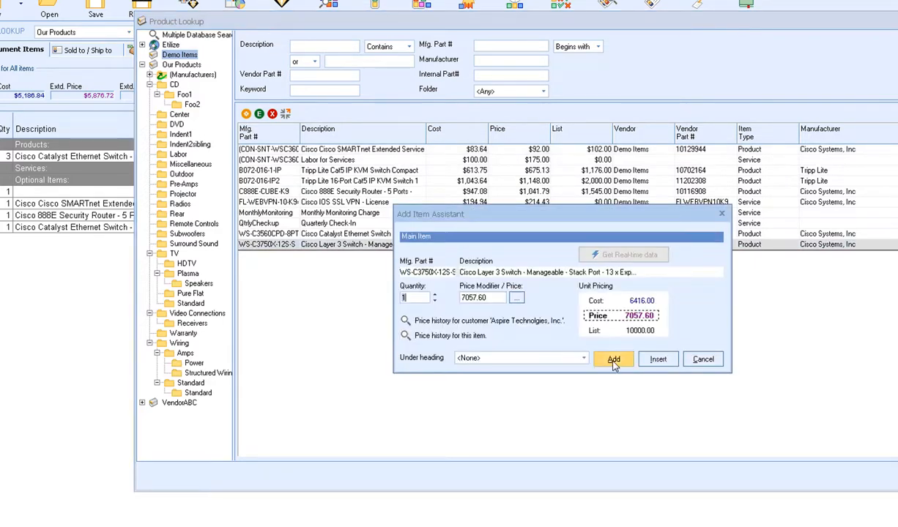
{"action": "left_click", "coordinate": [613, 361]}
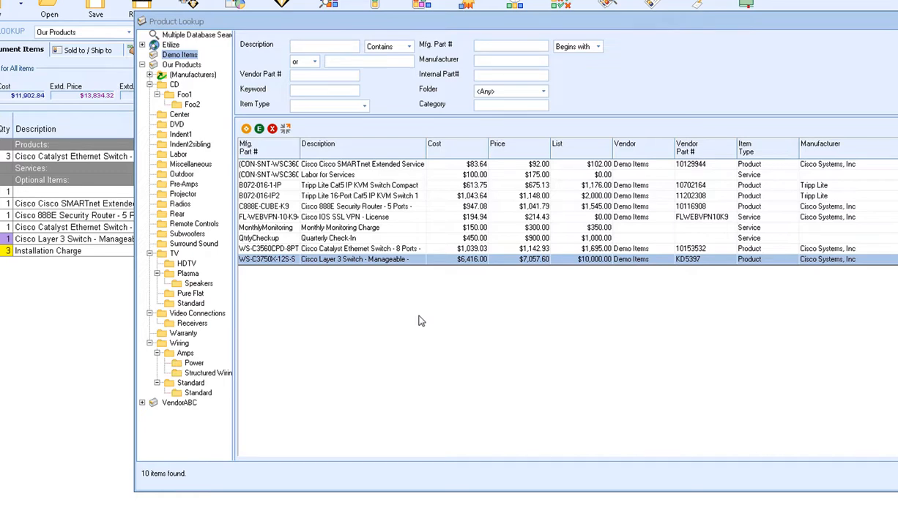
Step: Search the Etilize catalog for "tripp lite switch" and narrow the results to the PDUs category
{"action": "left_click", "coordinate": [168, 46]}
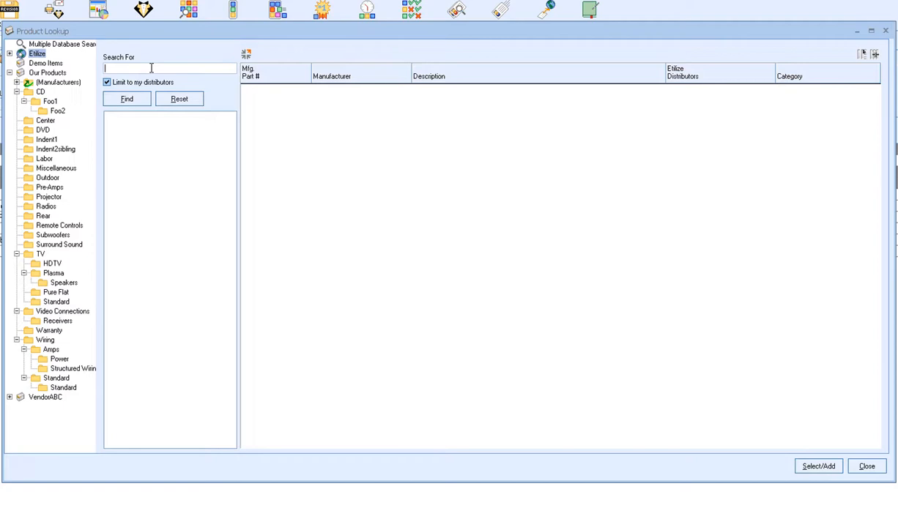
{"action": "type", "text": "tripp lite switch"}
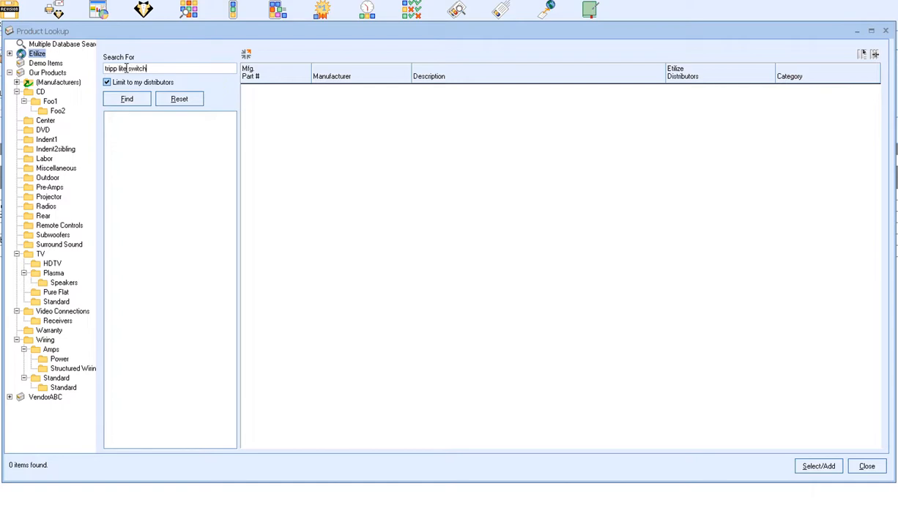
{"action": "key", "text": "Return"}
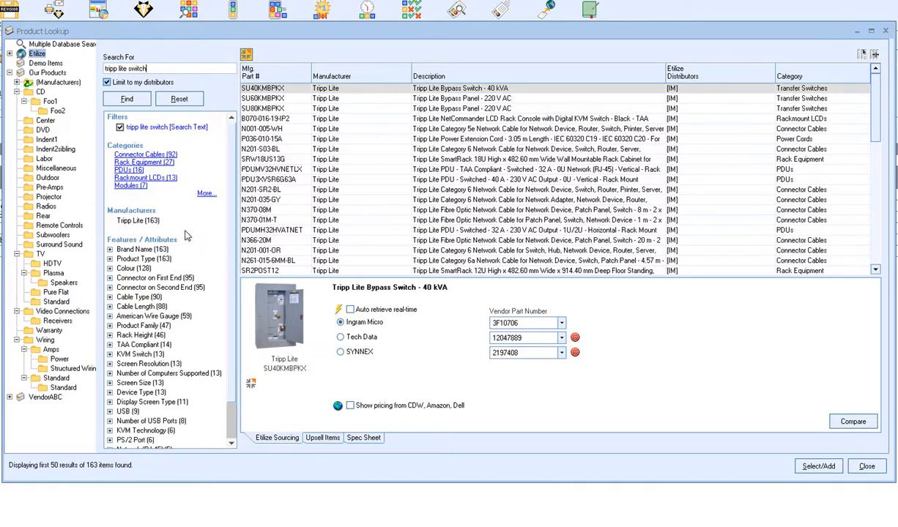
{"action": "left_click", "coordinate": [125, 170]}
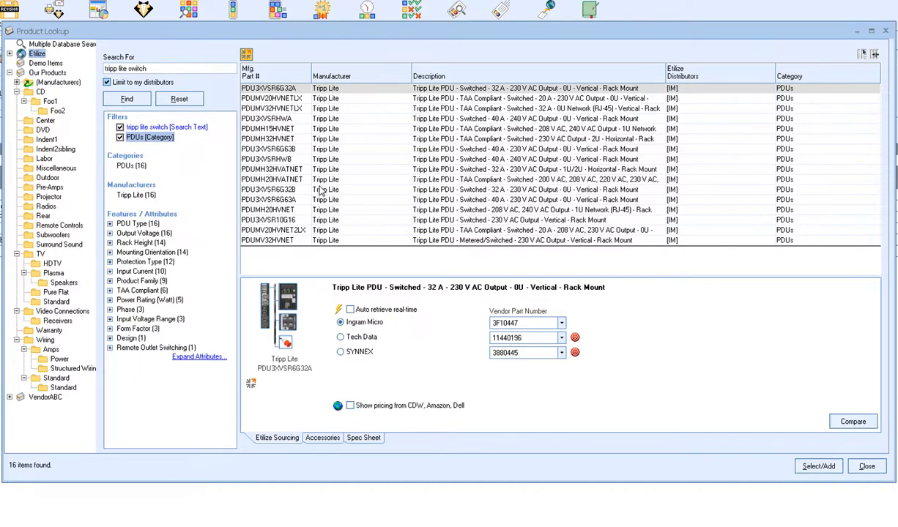
Step: Retrieve real-time distributor pricing for the Tripp Lite PDUMH20HVATNET and check Tech Data's availability by warehouse
{"action": "left_click", "coordinate": [295, 180]}
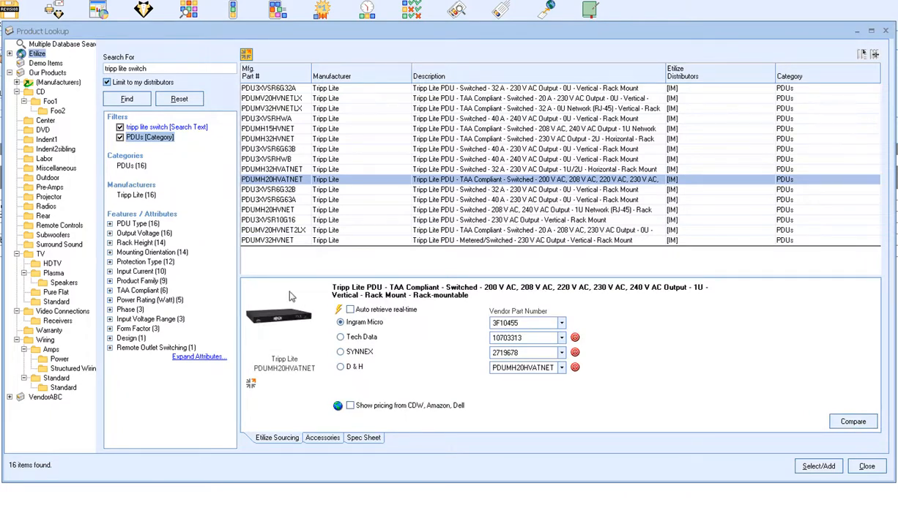
{"action": "left_click", "coordinate": [338, 309]}
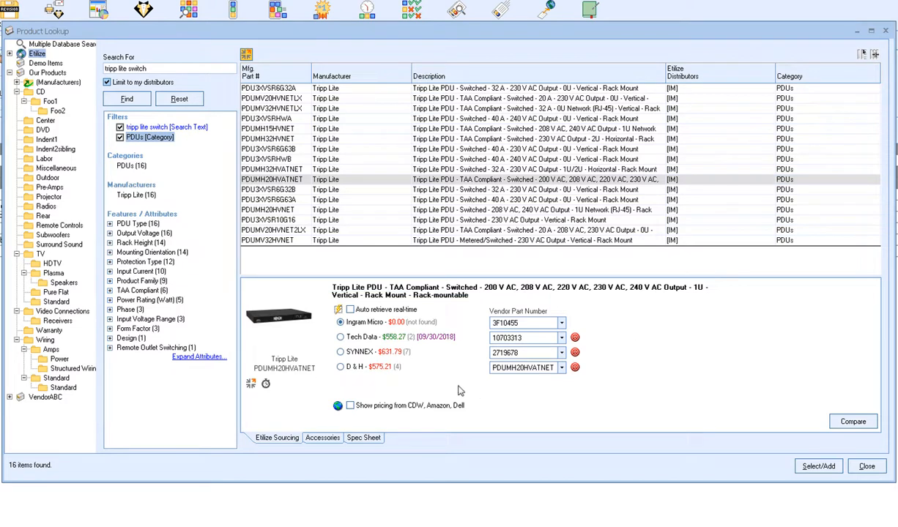
{"action": "left_click", "coordinate": [395, 341]}
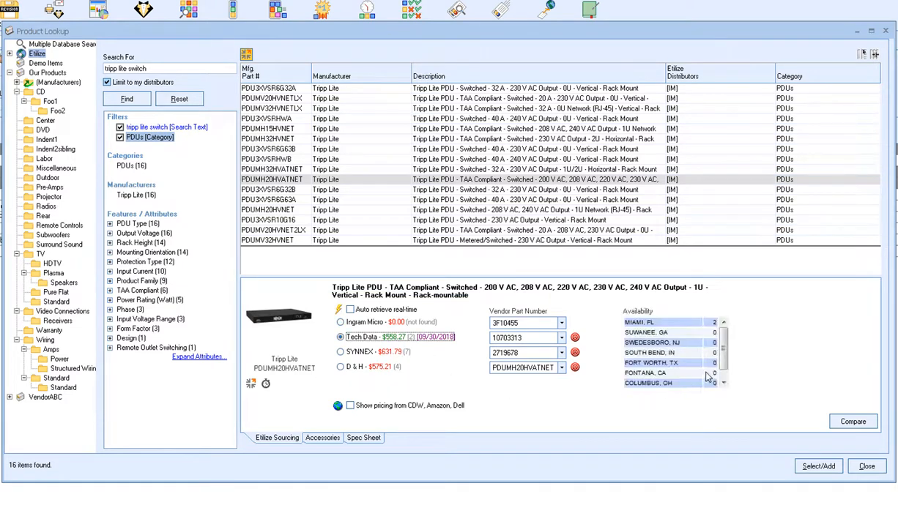
{"action": "mouse_move", "coordinate": [725, 339]}
{"action": "left_mouse_down"}
{"action": "mouse_move", "coordinate": [727, 366]}
{"action": "mouse_move", "coordinate": [726, 329]}
{"action": "left_mouse_up"}
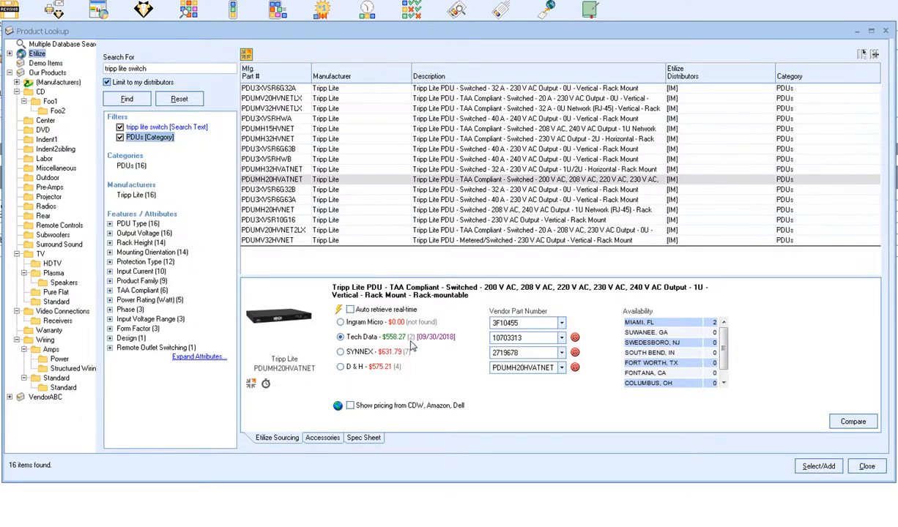
Step: Retrieve CDW, Amazon and Dell pricing for the selected PDU and choose Tech Data as its source
{"action": "left_click", "coordinate": [386, 366]}
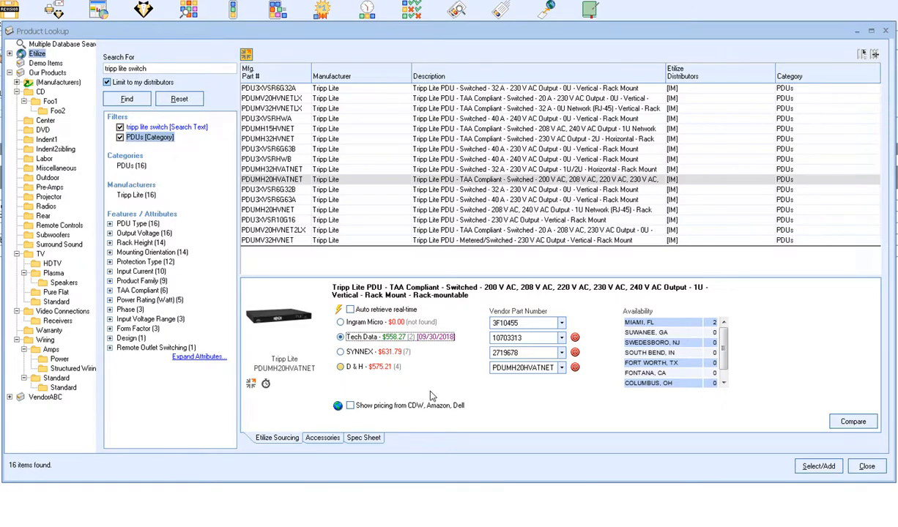
{"action": "left_click", "coordinate": [338, 405]}
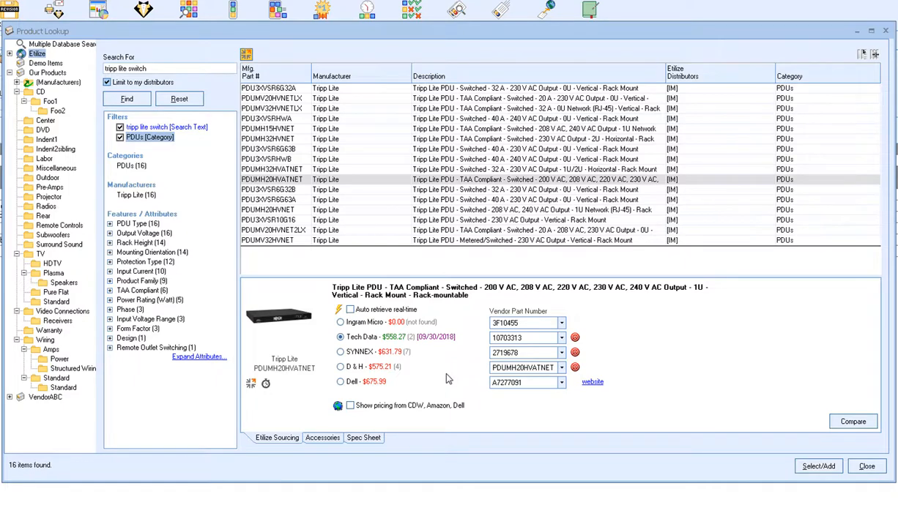
{"action": "left_click", "coordinate": [395, 339]}
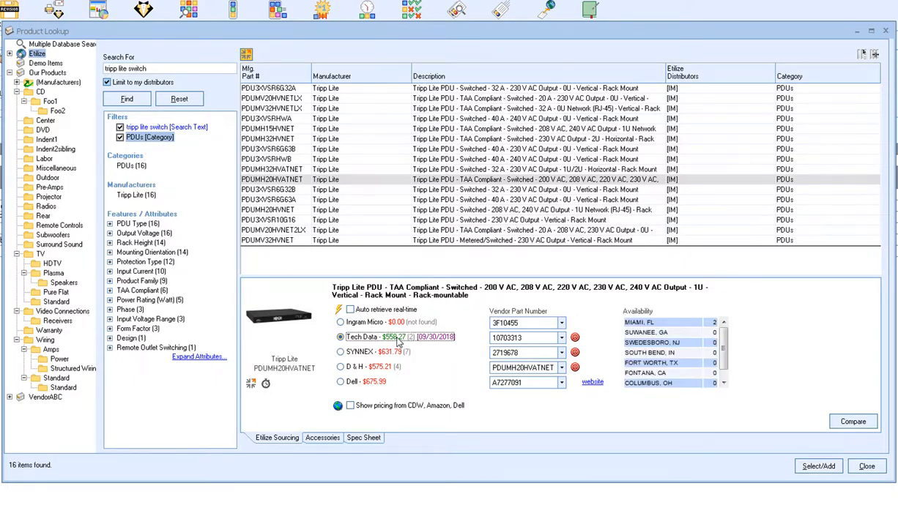
Step: From the PDU's Services accessories, add Tech Data's Tripp Lite 1 Year Extended Warranty to the quote under the Services section
{"action": "left_click", "coordinate": [323, 438]}
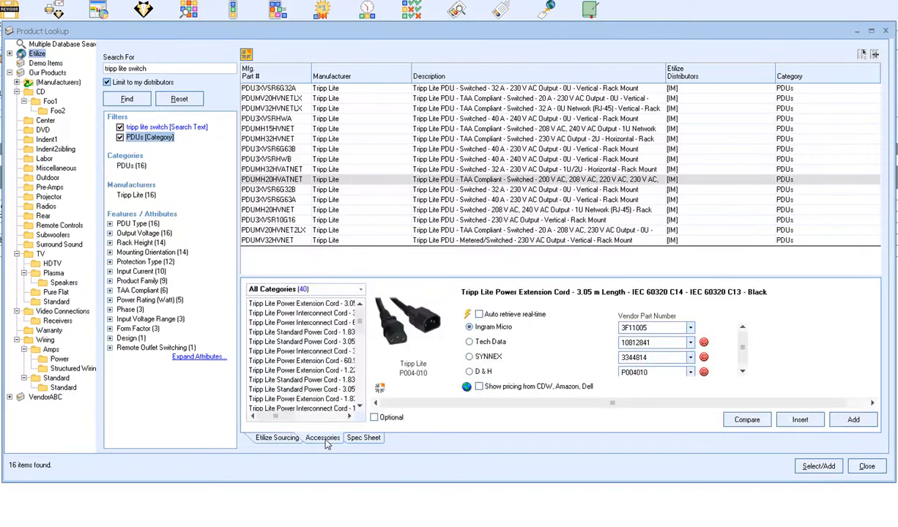
{"action": "left_click", "coordinate": [347, 288]}
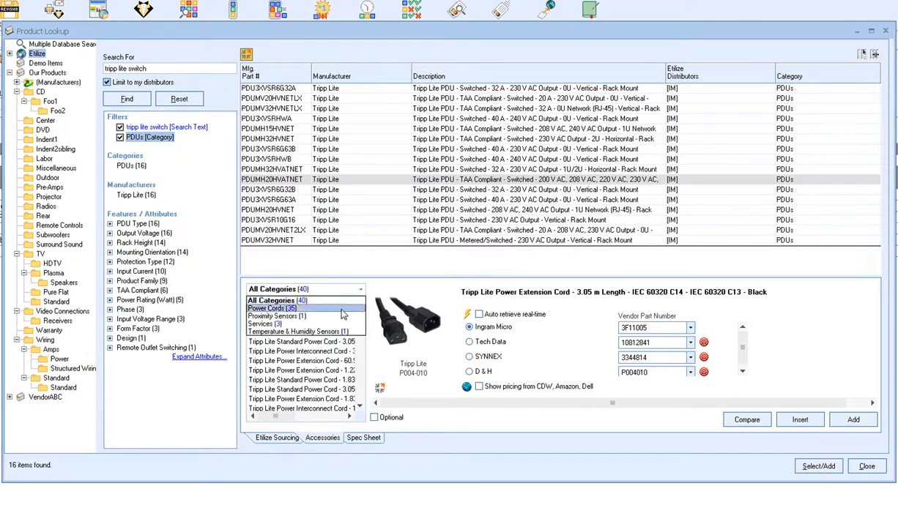
{"action": "left_click", "coordinate": [326, 323]}
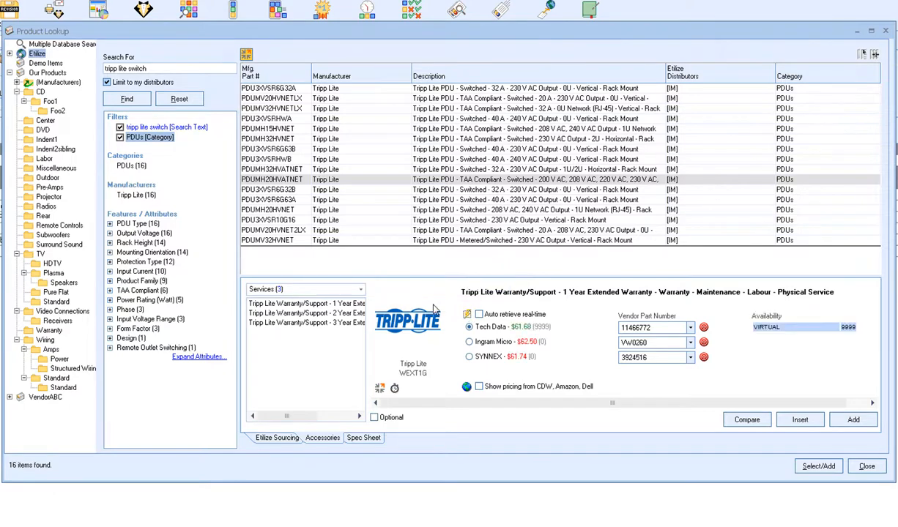
{"action": "left_click", "coordinate": [503, 329]}
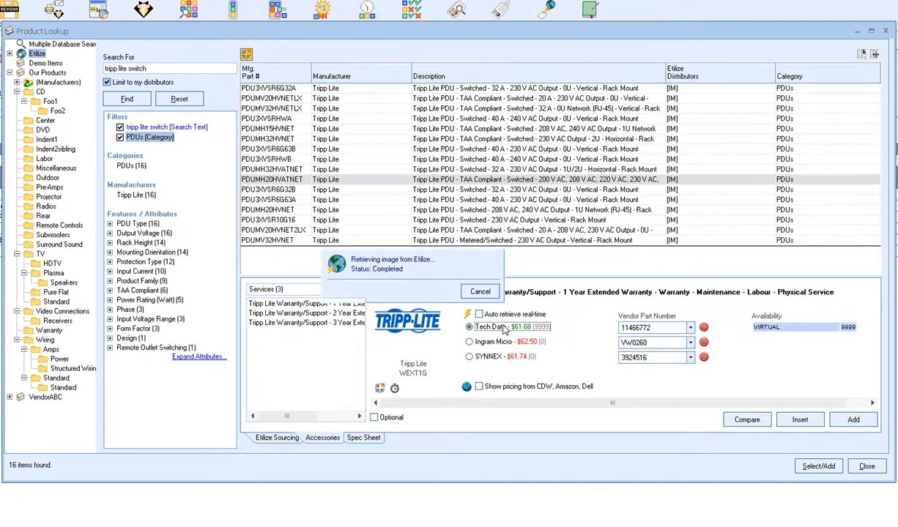
{"action": "left_click", "coordinate": [354, 355]}
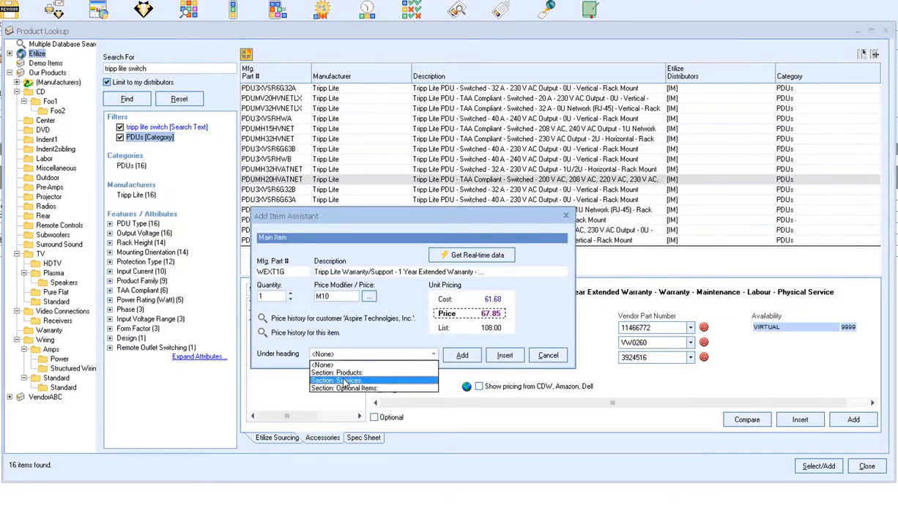
{"action": "left_click", "coordinate": [344, 380]}
{"action": "left_click", "coordinate": [459, 357]}
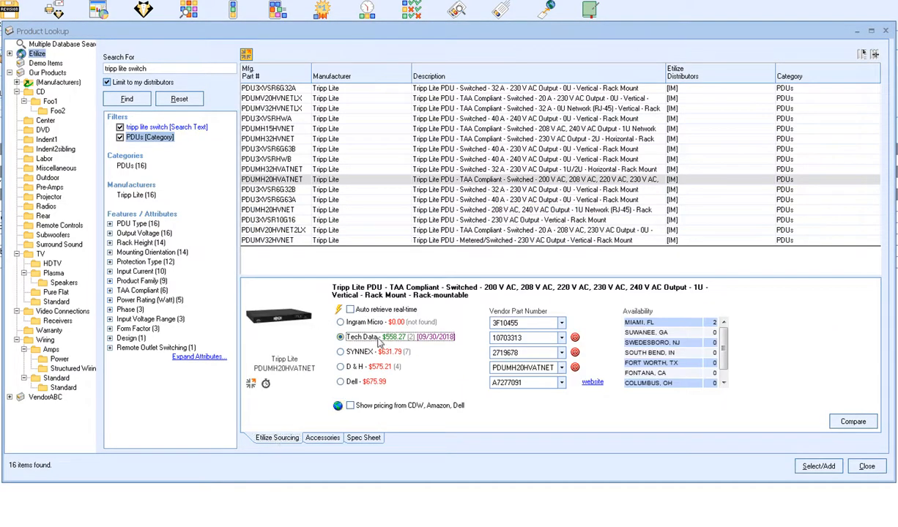
Step: Add the Tripp Lite PDUMH20HVATNET from Tech Data to the quote with quantity 3 under the Products section
{"action": "double_click", "coordinate": [364, 336]}
{"action": "type", "text": "3"}
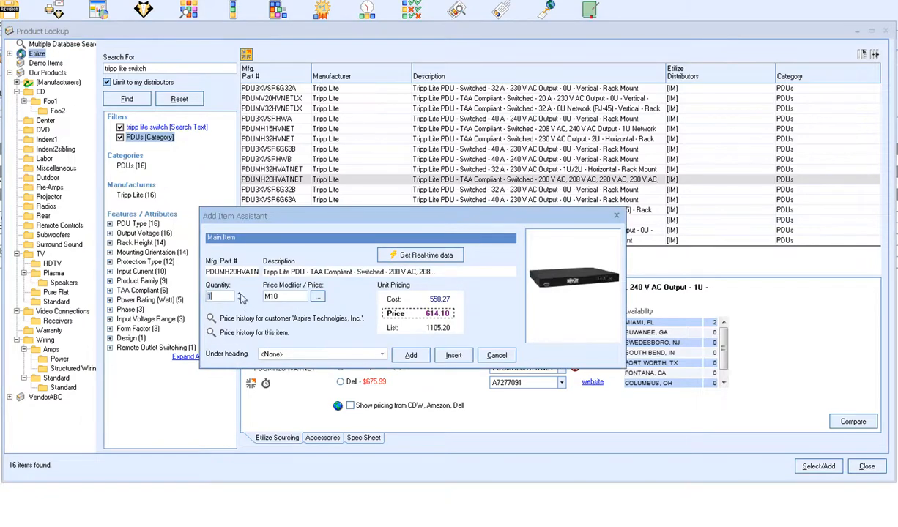
{"action": "left_click", "coordinate": [326, 355]}
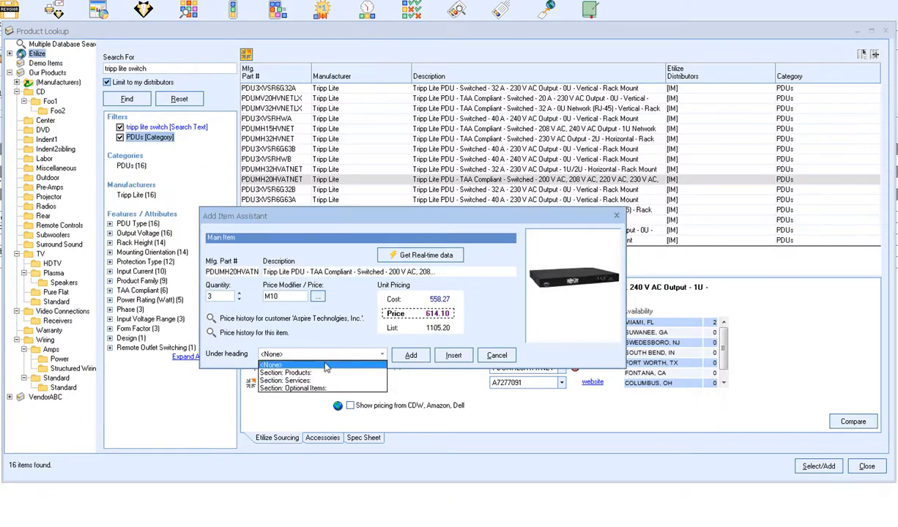
{"action": "left_click", "coordinate": [303, 372]}
{"action": "left_click", "coordinate": [411, 356]}
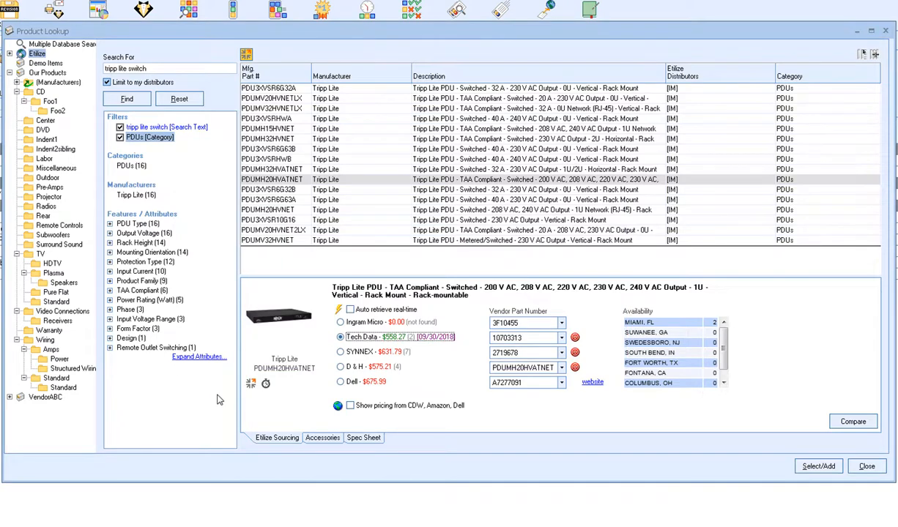
Step: Attach the Tripp Lite PDU's spec sheet to the quote's links and close the product lookup
{"action": "left_click", "coordinate": [360, 437]}
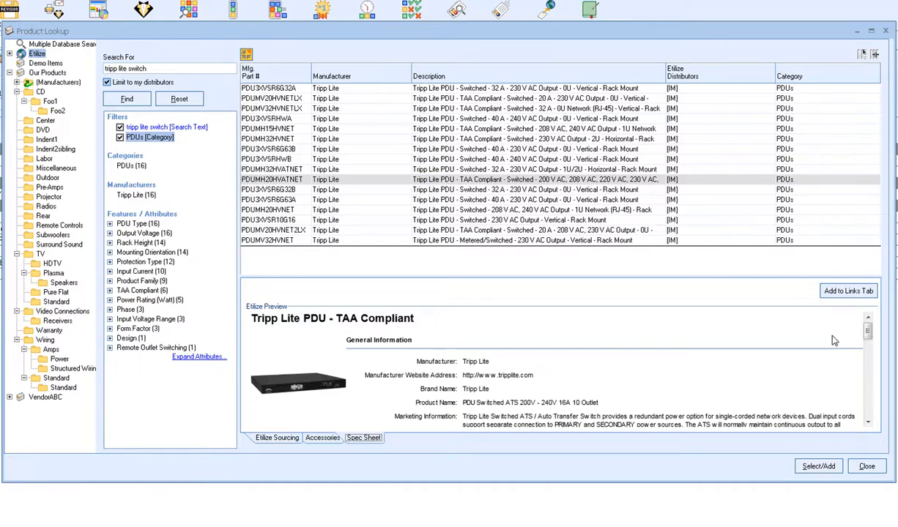
{"action": "mouse_move", "coordinate": [869, 335]}
{"action": "left_mouse_down"}
{"action": "mouse_move", "coordinate": [869, 410]}
{"action": "mouse_move", "coordinate": [874, 331]}
{"action": "left_mouse_up"}
{"action": "left_click", "coordinate": [849, 292]}
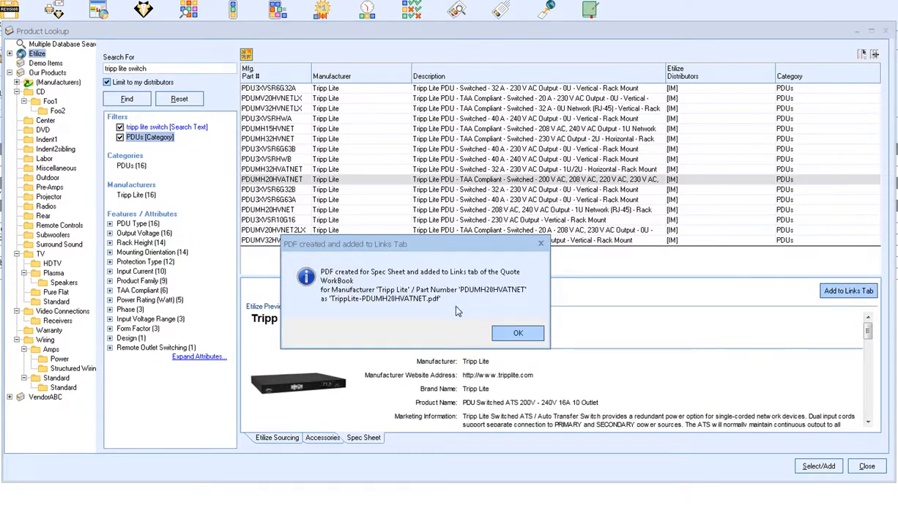
{"action": "left_click", "coordinate": [517, 334]}
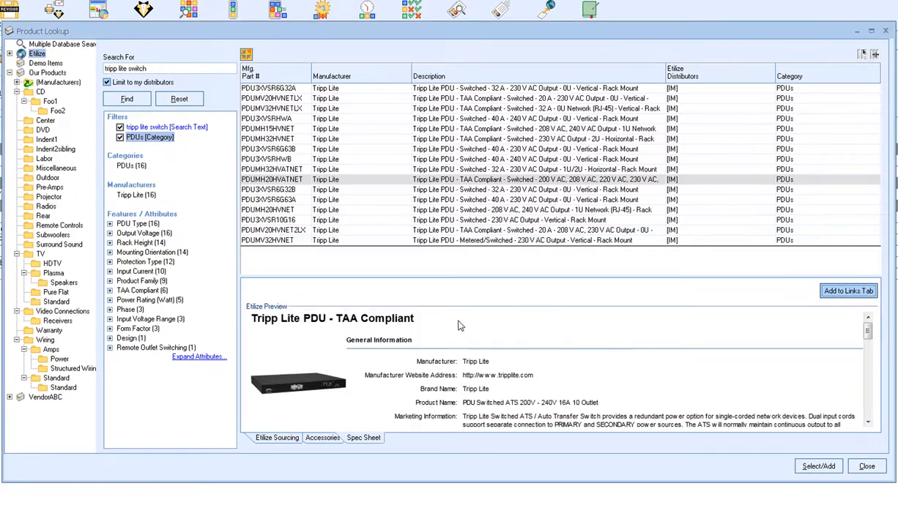
{"action": "left_click", "coordinate": [866, 466]}
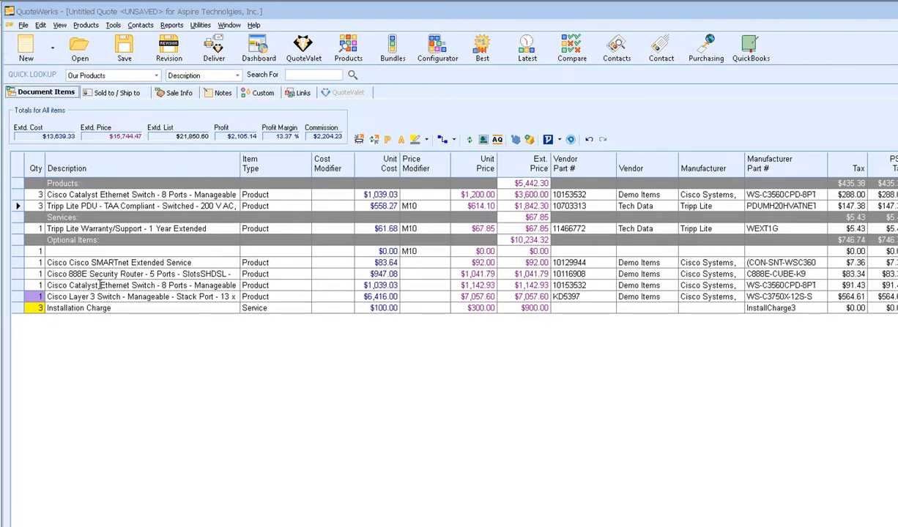
Step: Delete the blank Optional Items line and move the Cisco SMARTnet service, 888E router and Catalyst switch lines to the end of the Products section
{"action": "left_click", "coordinate": [18, 251]}
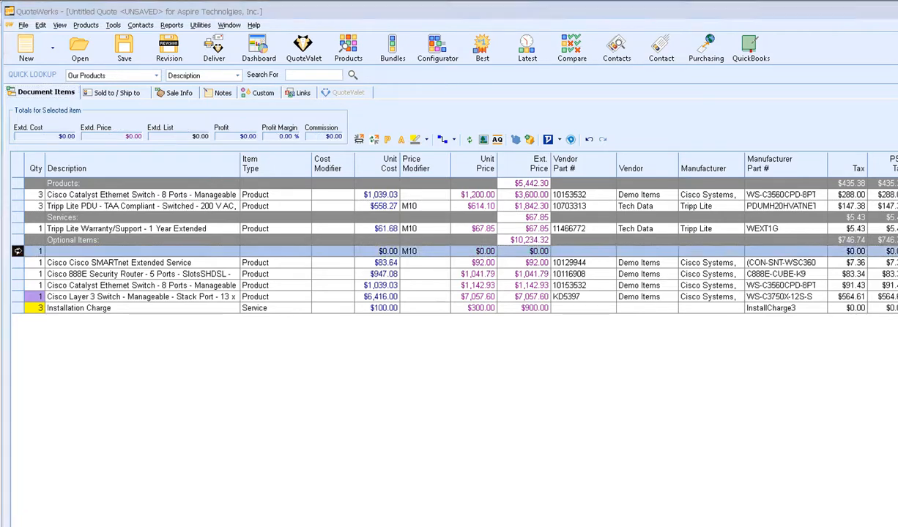
{"action": "key", "text": "Delete"}
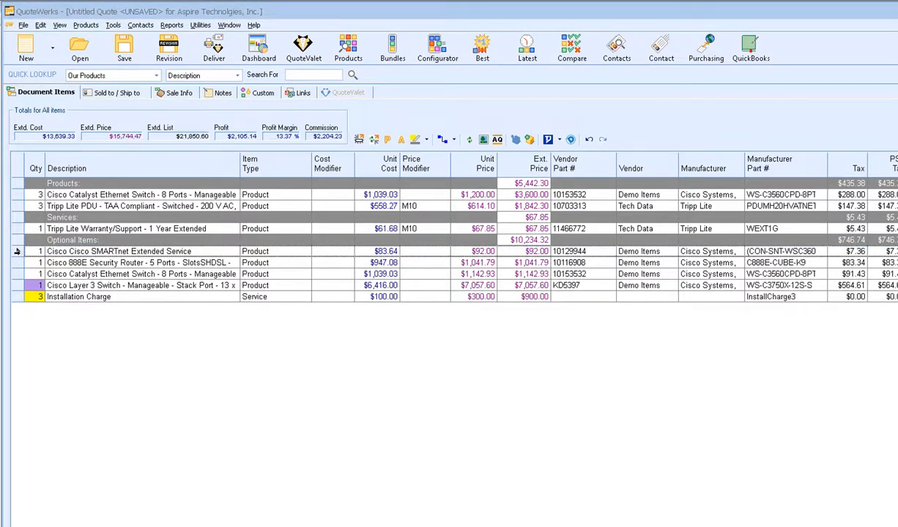
{"action": "left_click", "coordinate": [17, 251]}
{"action": "left_click", "coordinate": [16, 262], "text": "shift"}
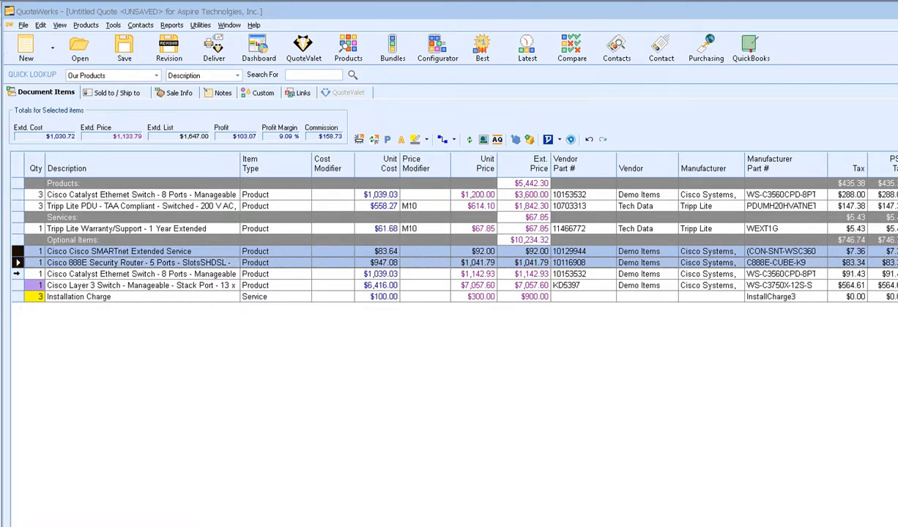
{"action": "left_click", "coordinate": [16, 274], "text": "shift"}
{"action": "left_click_drag", "start_coordinate": [16, 274], "coordinate": [22, 217]}
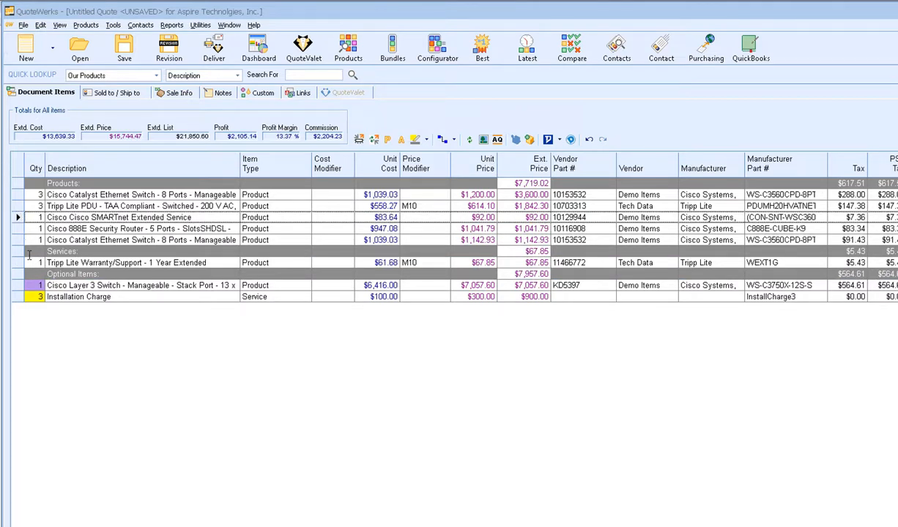
Step: Move the Installation Charge line into the Services section and the Cisco Layer 3 Switch line into the Products section
{"action": "left_click", "coordinate": [18, 296]}
{"action": "left_click_drag", "start_coordinate": [17, 296], "coordinate": [20, 276]}
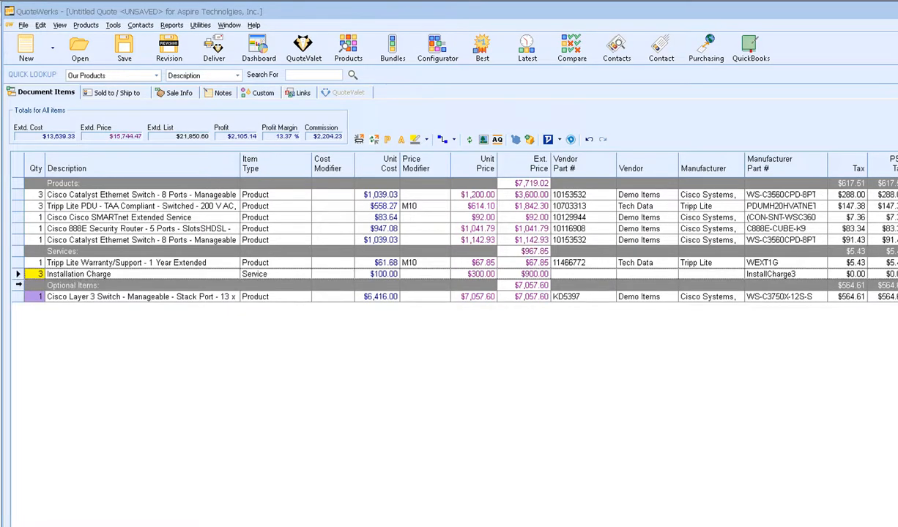
{"action": "left_click_drag", "start_coordinate": [18, 254], "coordinate": [17, 251]}
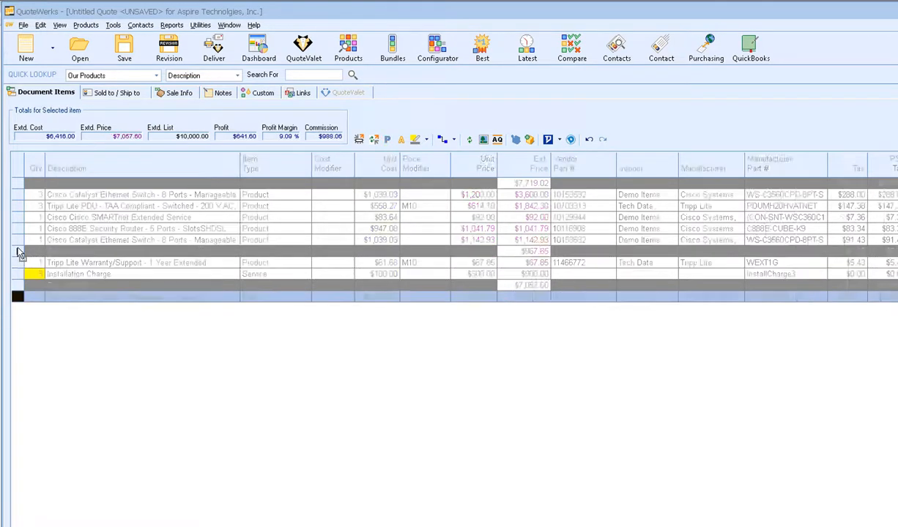
Step: Move the Cisco SMARTnet Extended Service and Cisco 888E Security Router lines together into the Optional Items section
{"action": "left_click", "coordinate": [17, 217]}
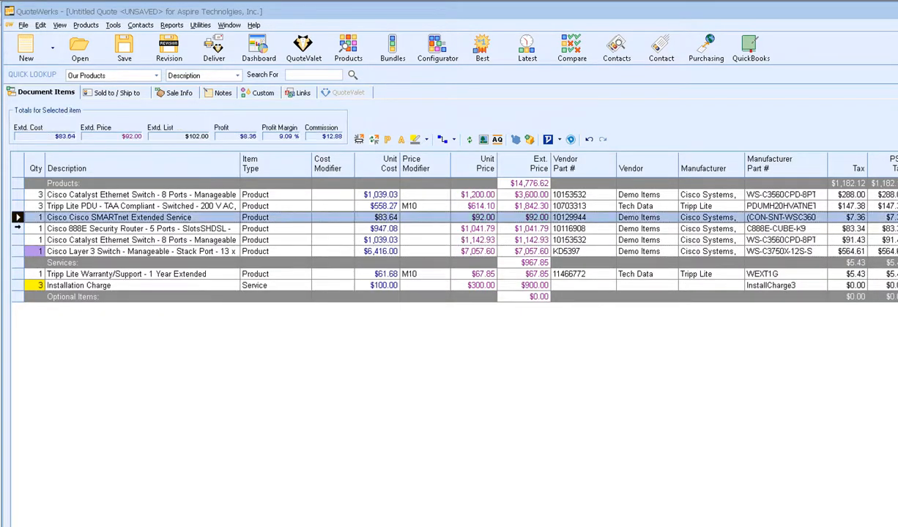
{"action": "left_click", "coordinate": [17, 229], "text": "ctrl"}
{"action": "left_click_drag", "start_coordinate": [17, 228], "coordinate": [31, 322]}
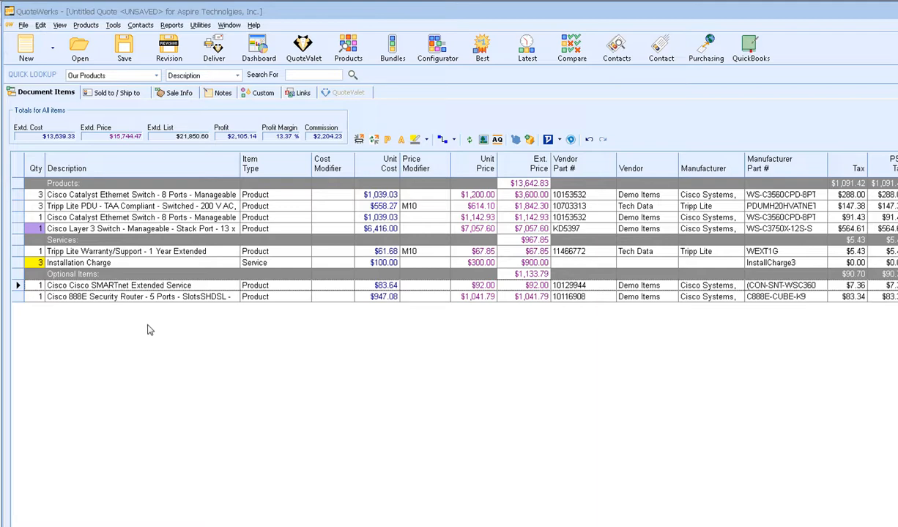
{"action": "left_click", "coordinate": [17, 194]}
{"action": "right_click", "coordinate": [17, 194]}
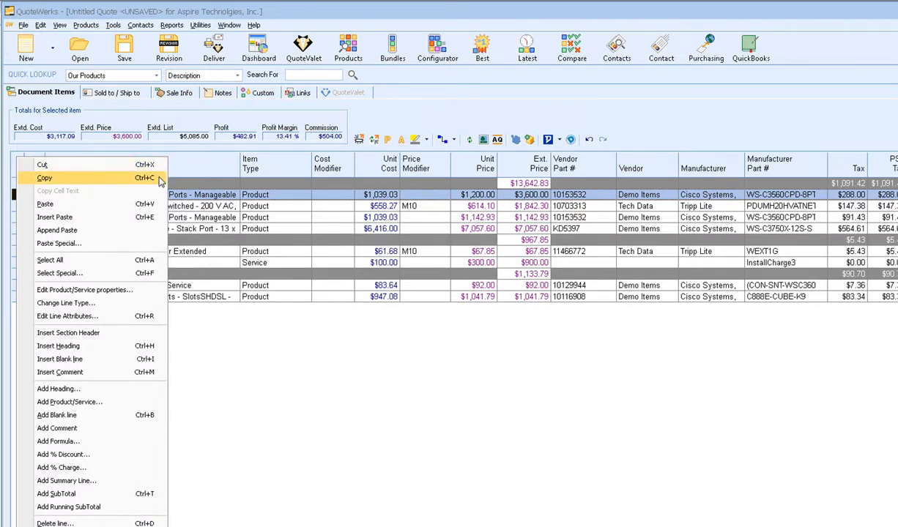
{"action": "key", "text": "Escape"}
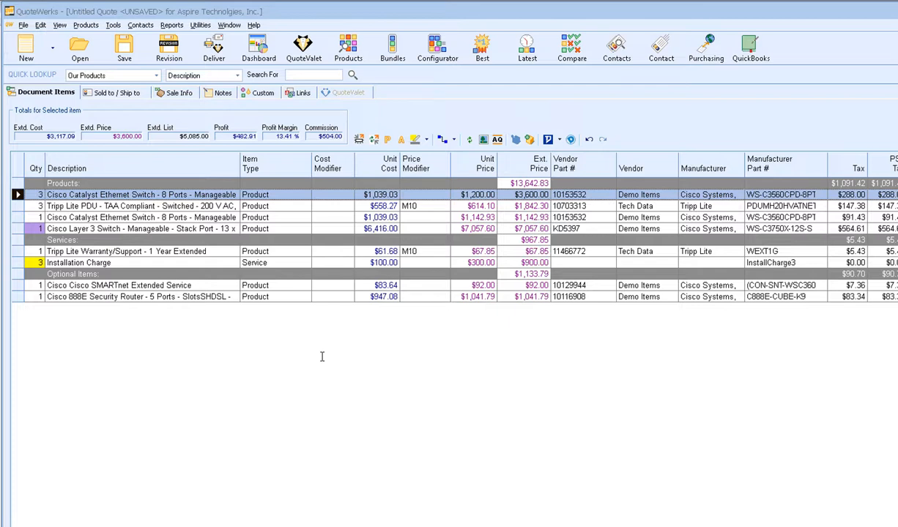
Step: Shorten the first Products line's description to "Cisco Catalyst Ethernet Switch - 8 Ports" in the Zoom editor
{"action": "left_click", "coordinate": [154, 193]}
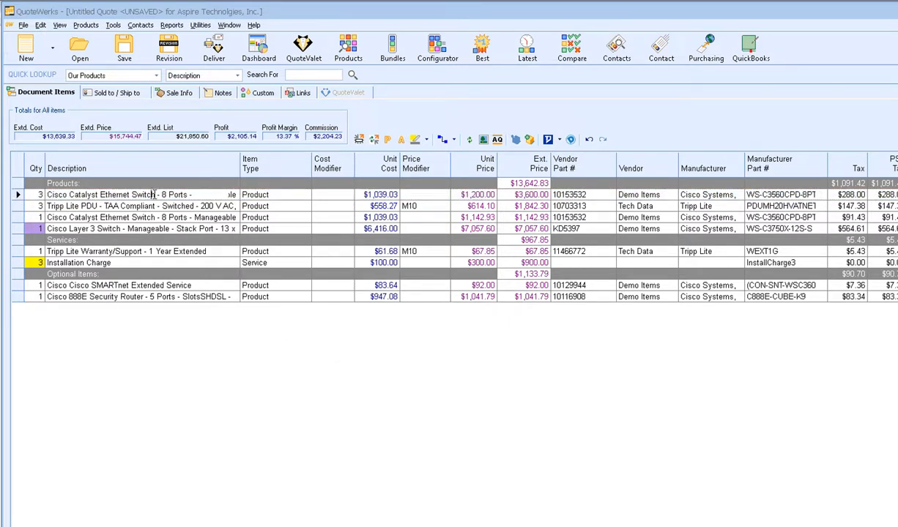
{"action": "key", "text": "shift+F2"}
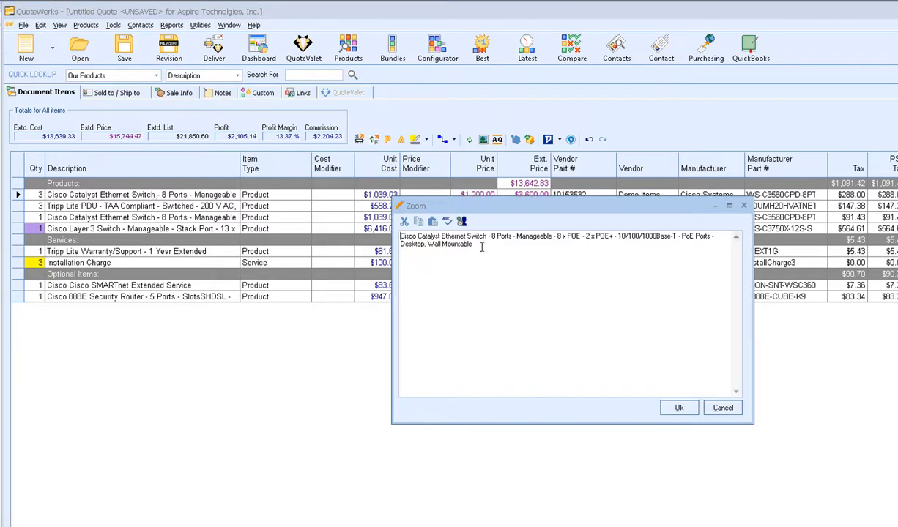
{"action": "left_click_drag", "start_coordinate": [481, 247], "coordinate": [513, 236]}
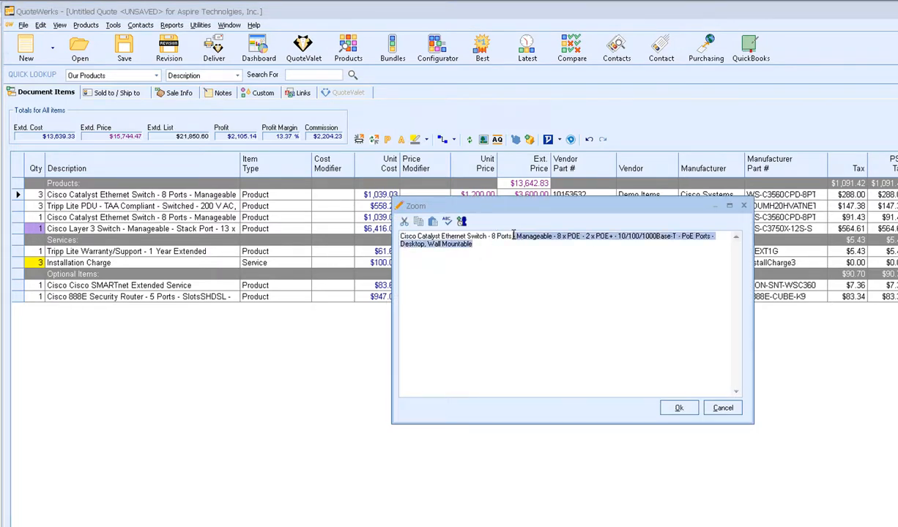
{"action": "key", "text": "Delete"}
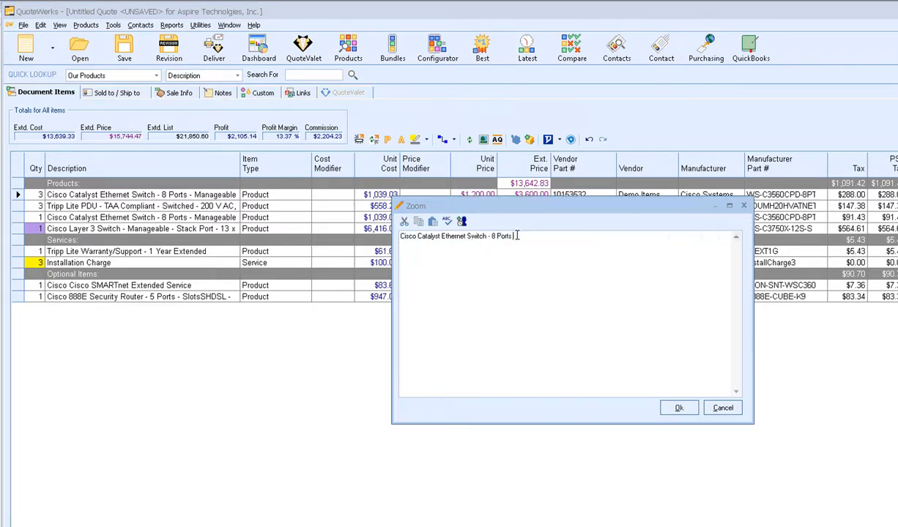
{"action": "left_click", "coordinate": [679, 408]}
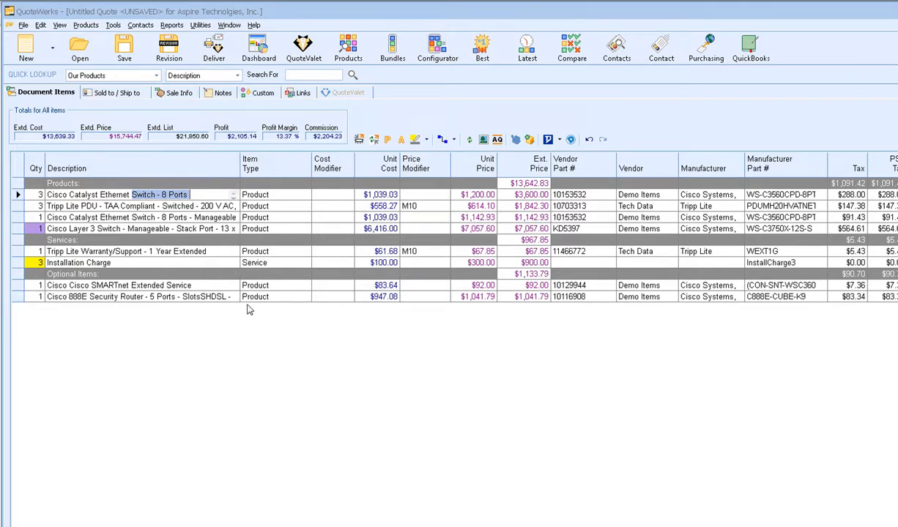
{"action": "left_click_drag", "start_coordinate": [156, 194], "coordinate": [53, 197]}
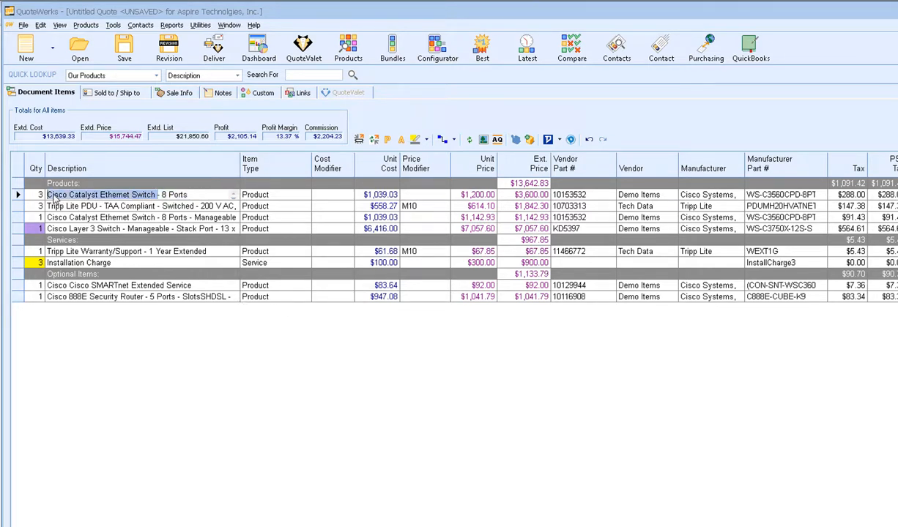
Step: Apply a Margin Points price modifier of 18 to the first three Products lines
{"action": "left_click", "coordinate": [18, 194]}
{"action": "left_click", "coordinate": [18, 206], "text": "shift"}
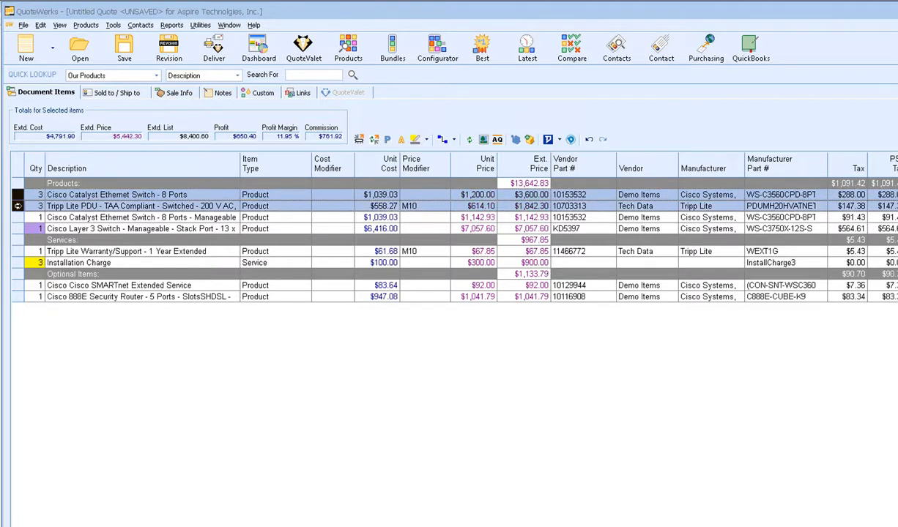
{"action": "left_click", "coordinate": [18, 217], "text": "shift"}
{"action": "right_click", "coordinate": [18, 219]}
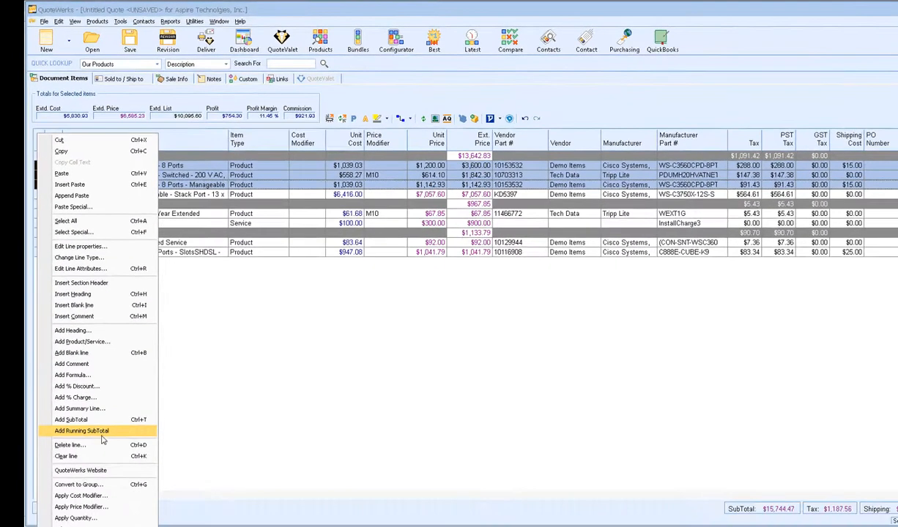
{"action": "left_click", "coordinate": [130, 507]}
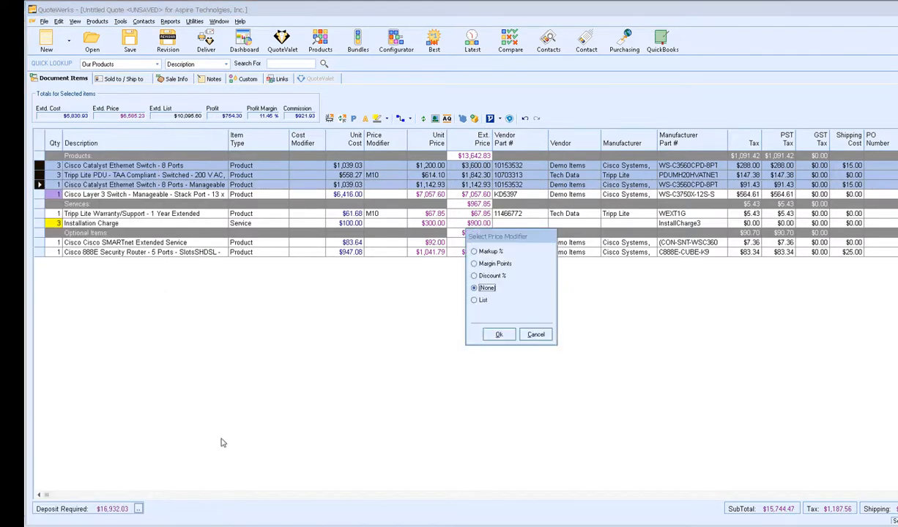
{"action": "left_click", "coordinate": [491, 265]}
{"action": "left_click", "coordinate": [499, 335]}
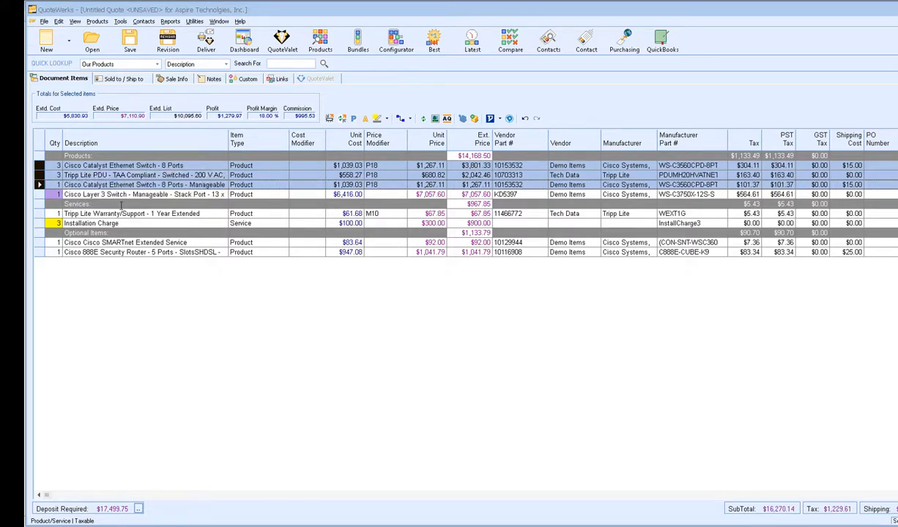
Step: Set the line attributes of both Optional Items lines to Is Optional Yes with Is Selected enabled
{"action": "left_click_drag", "start_coordinate": [38, 242], "coordinate": [40, 252]}
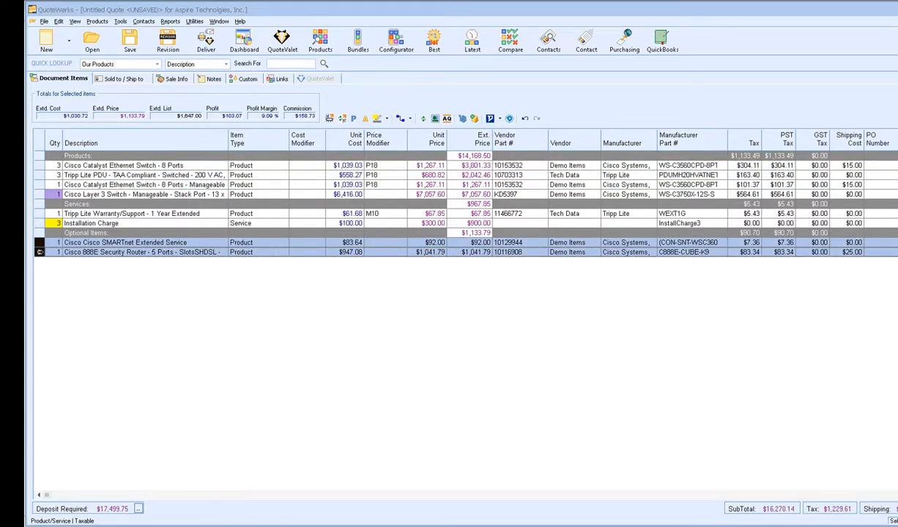
{"action": "right_click", "coordinate": [40, 252]}
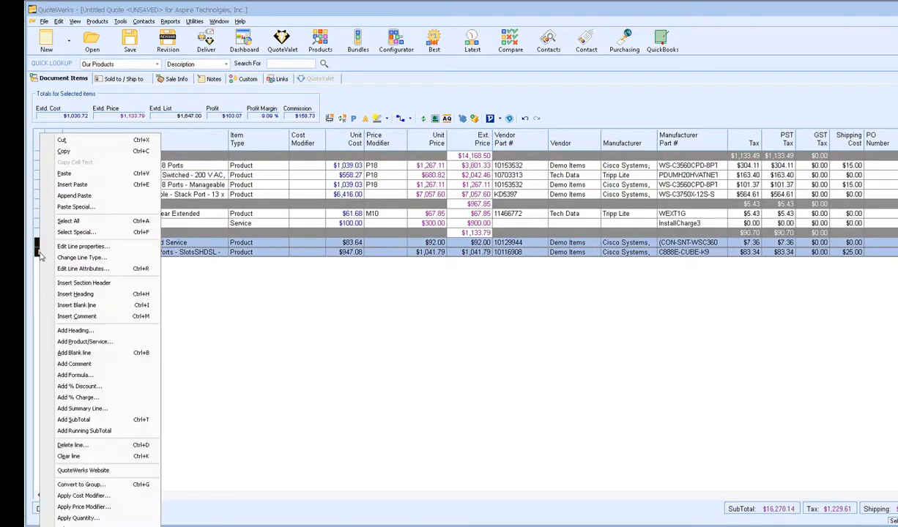
{"action": "left_click", "coordinate": [129, 269]}
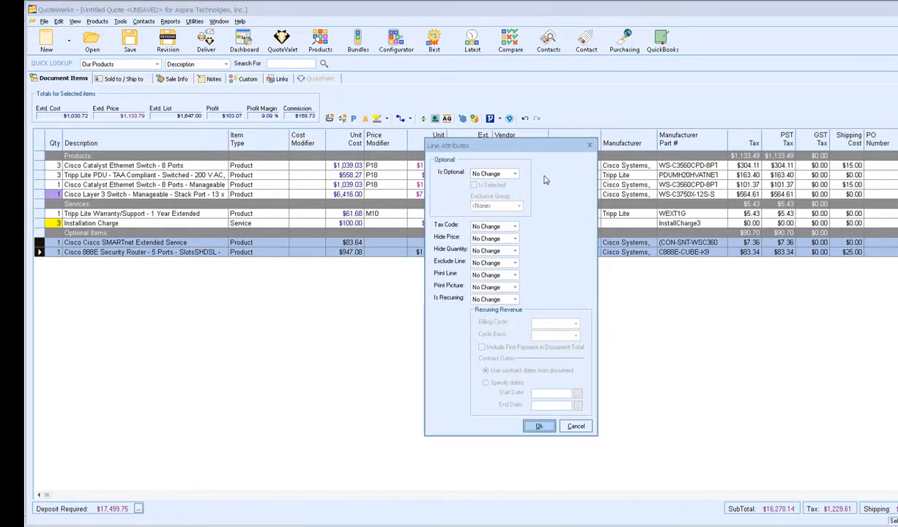
{"action": "left_click", "coordinate": [515, 174]}
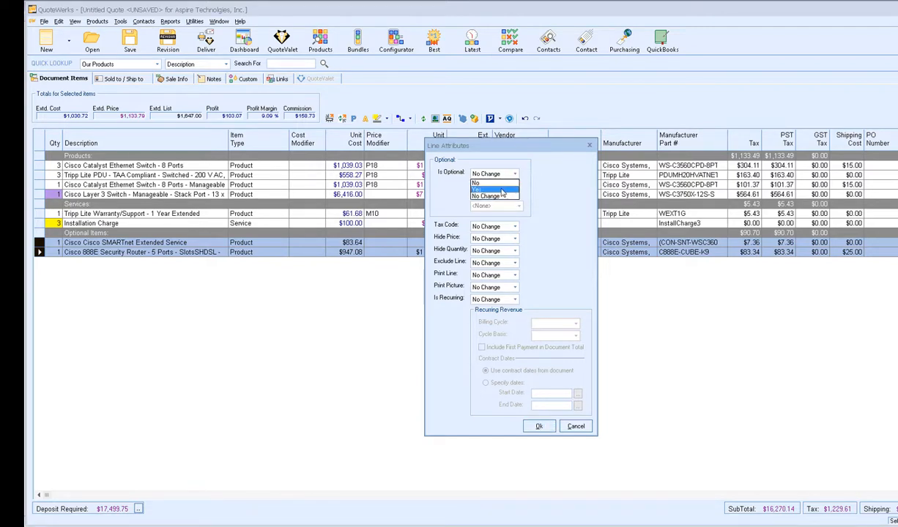
{"action": "left_click", "coordinate": [502, 192]}
{"action": "left_click", "coordinate": [500, 188]}
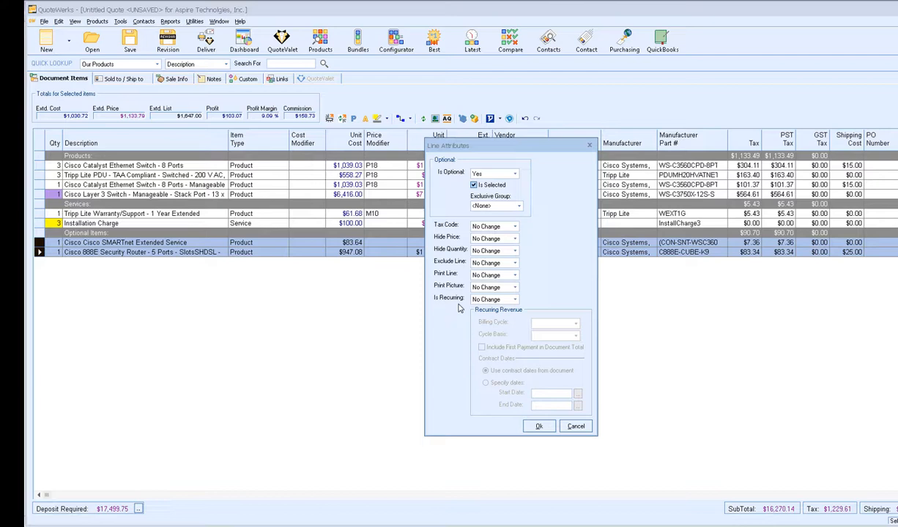
{"action": "left_click", "coordinate": [539, 428]}
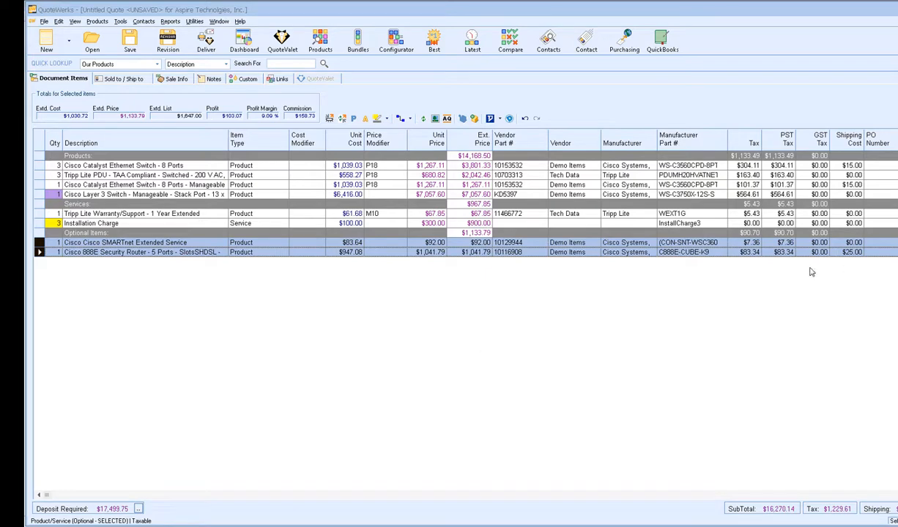
Step: Make the Tripp Lite Warranty/Support line recurring with a Monthly billing cycle, Specific Date cycle basis, and first payment included in the document total
{"action": "left_click", "coordinate": [39, 214]}
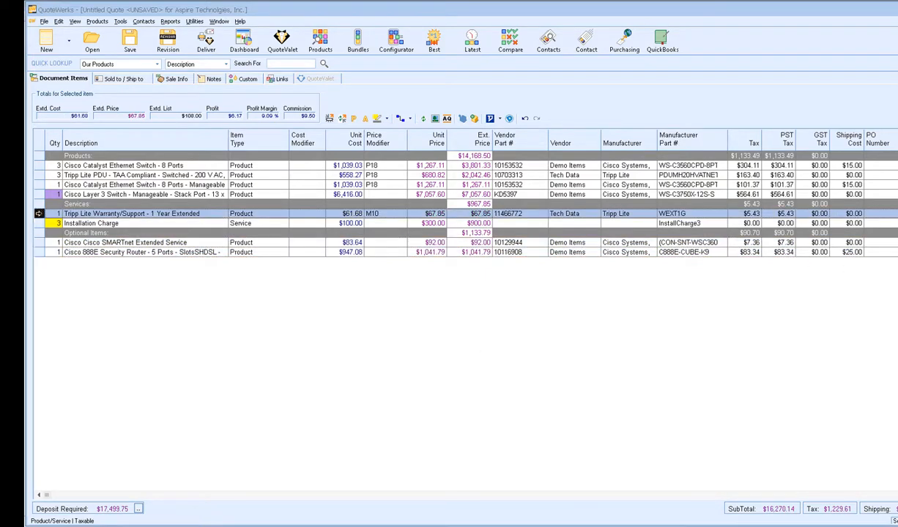
{"action": "right_click", "coordinate": [38, 213]}
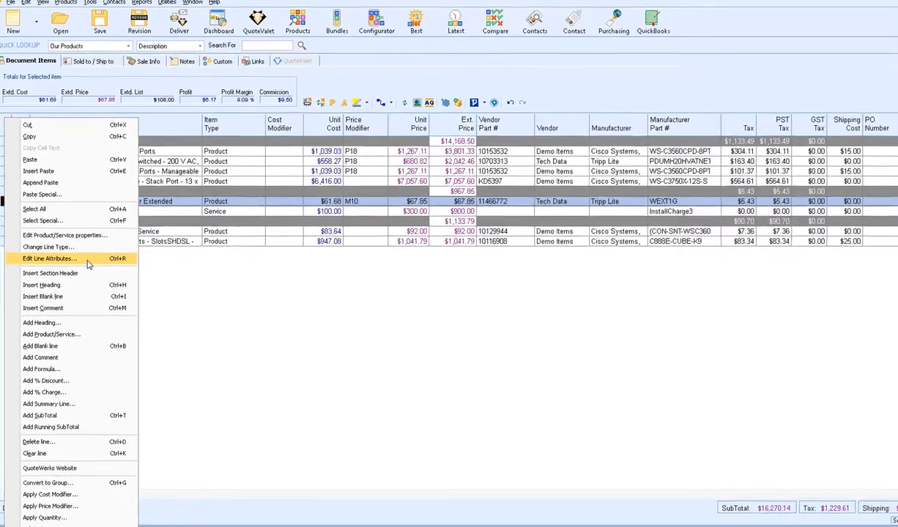
{"action": "left_click", "coordinate": [117, 269]}
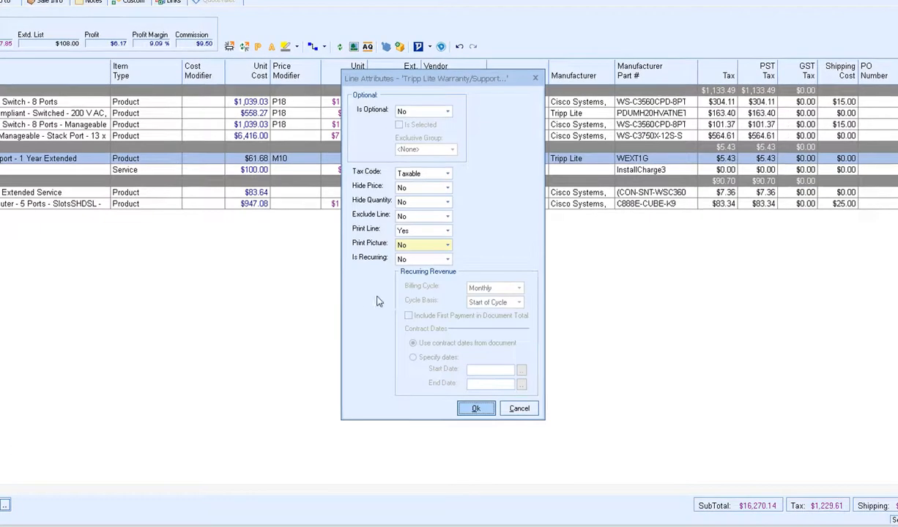
{"action": "left_click", "coordinate": [447, 260]}
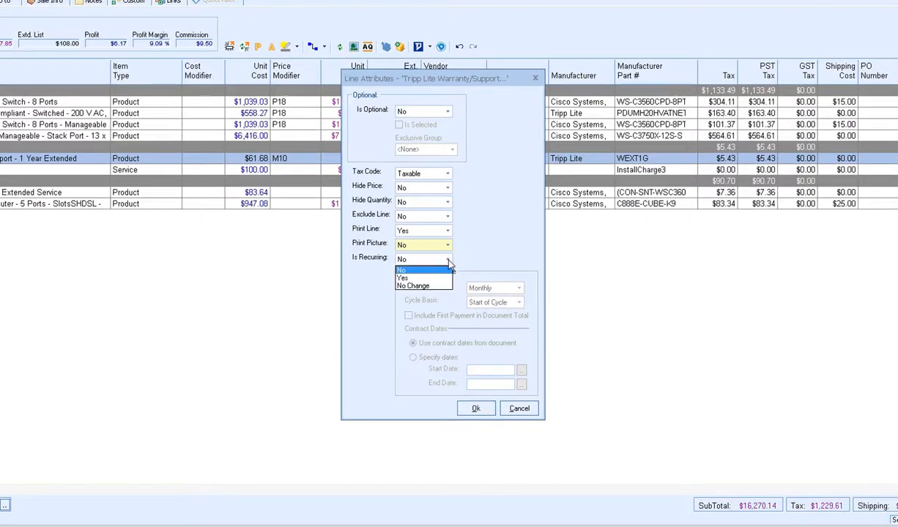
{"action": "left_click", "coordinate": [433, 279]}
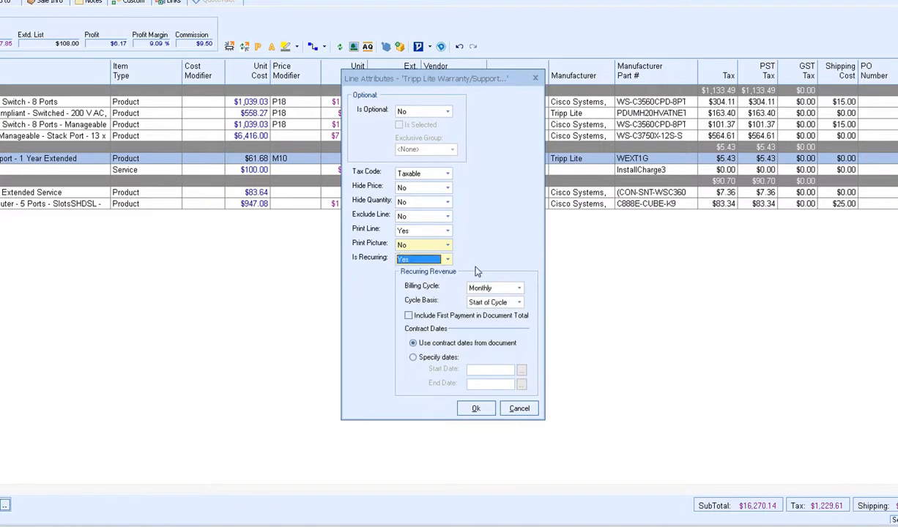
{"action": "left_click", "coordinate": [519, 289]}
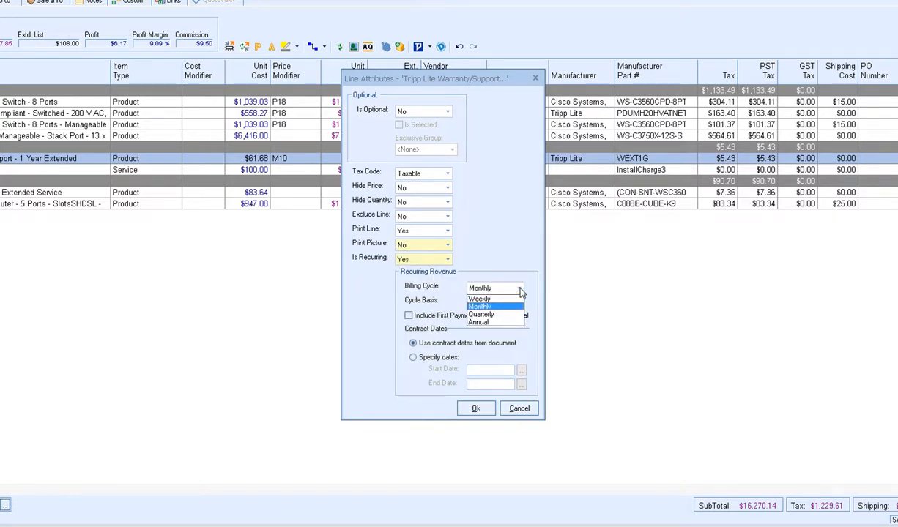
{"action": "left_click", "coordinate": [519, 290]}
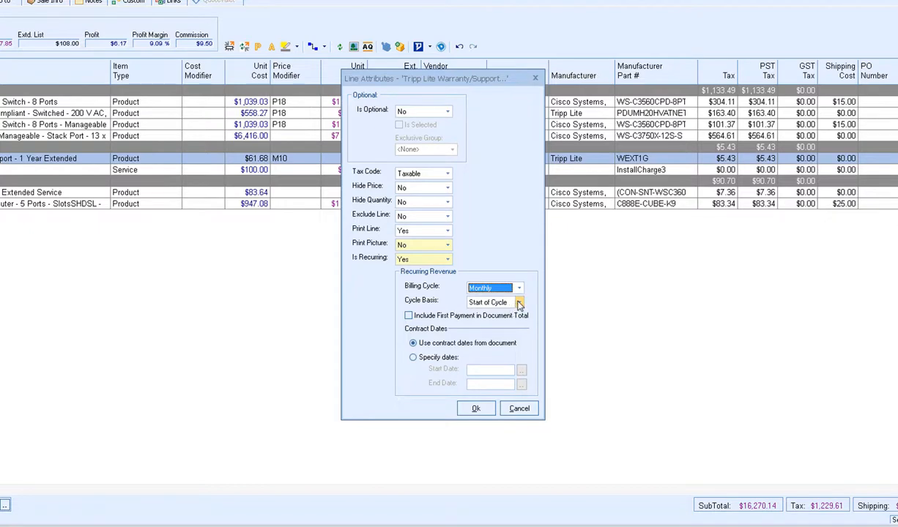
{"action": "left_click", "coordinate": [519, 303]}
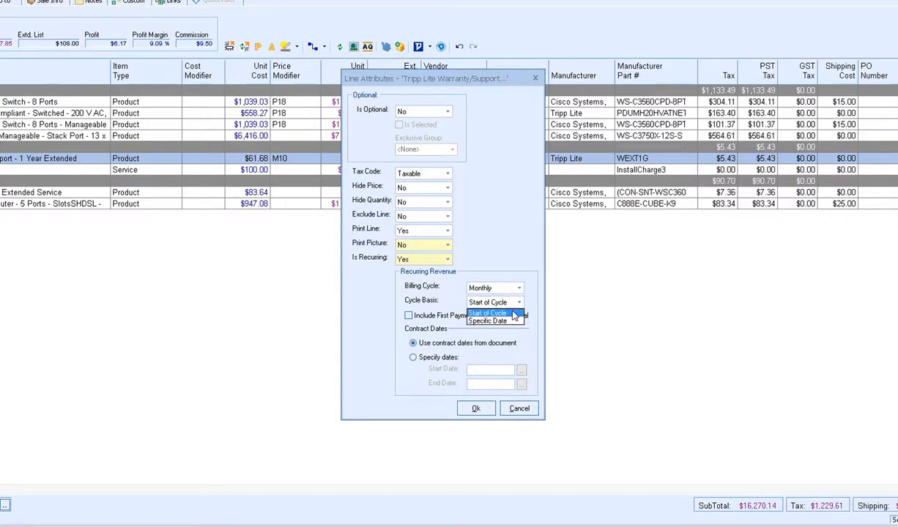
{"action": "left_click", "coordinate": [504, 320]}
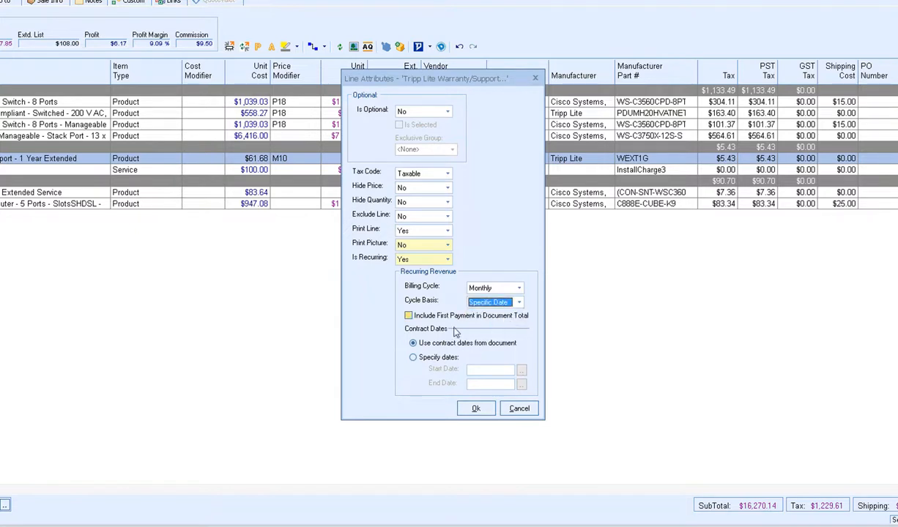
{"action": "left_click", "coordinate": [408, 316]}
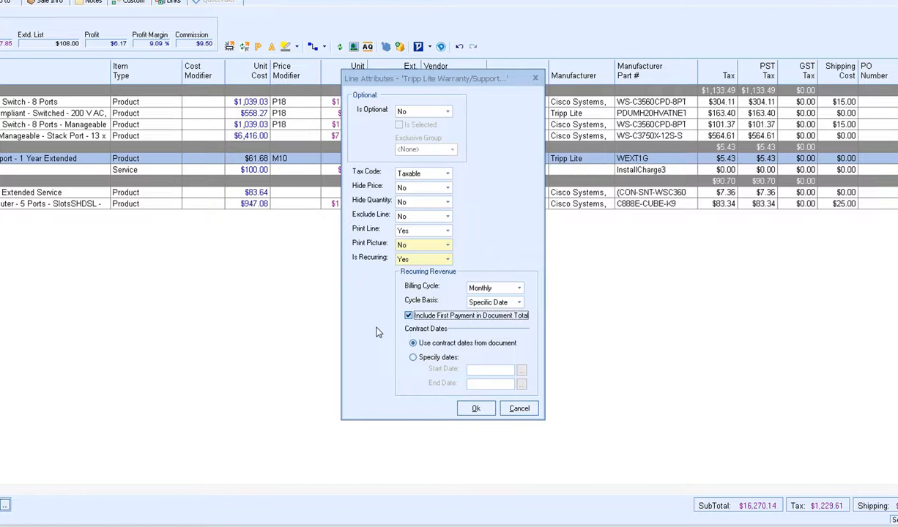
Step: Specify contract dates for the Tripp Lite Warranty/Support line's recurring revenue, starting 9/13/2018 and ending 9/13/2019, and apply the line attributes
{"action": "left_click", "coordinate": [433, 341]}
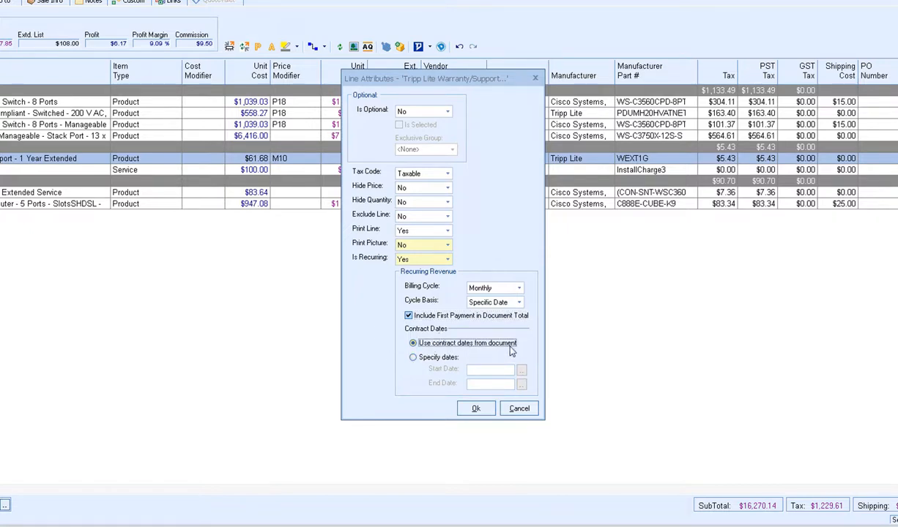
{"action": "left_click", "coordinate": [413, 358]}
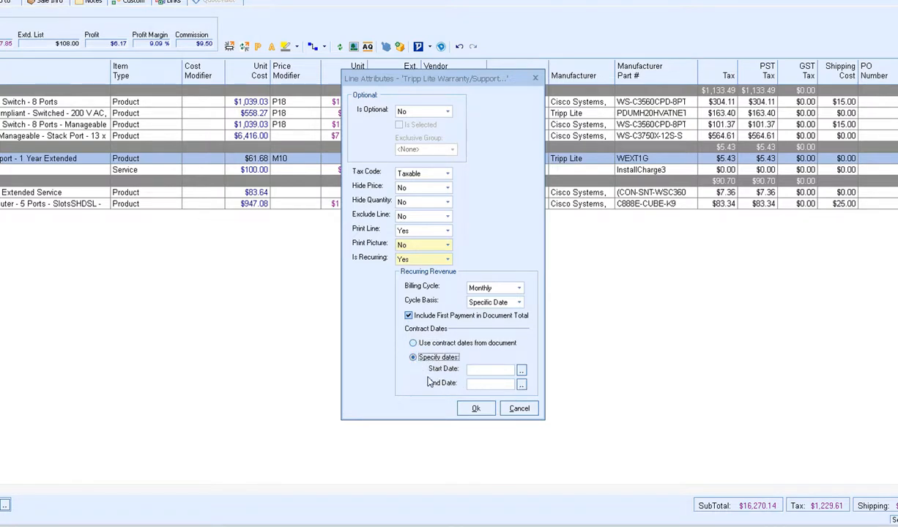
{"action": "left_click", "coordinate": [521, 370]}
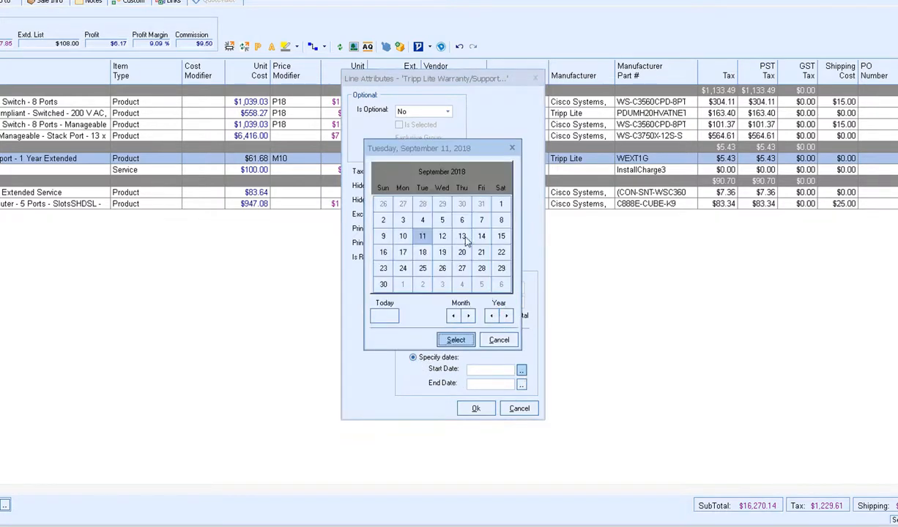
{"action": "left_click", "coordinate": [462, 237]}
{"action": "left_click", "coordinate": [456, 340]}
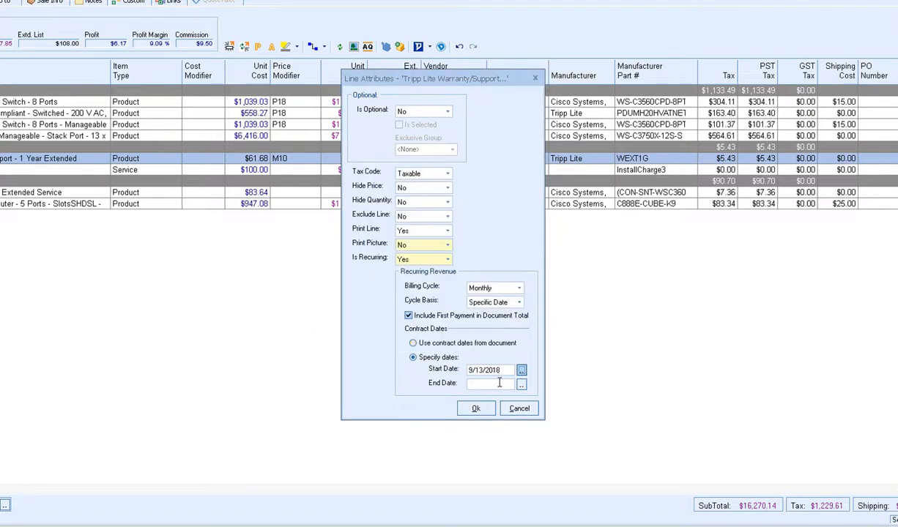
{"action": "left_click", "coordinate": [522, 385]}
{"action": "left_click", "coordinate": [462, 236]}
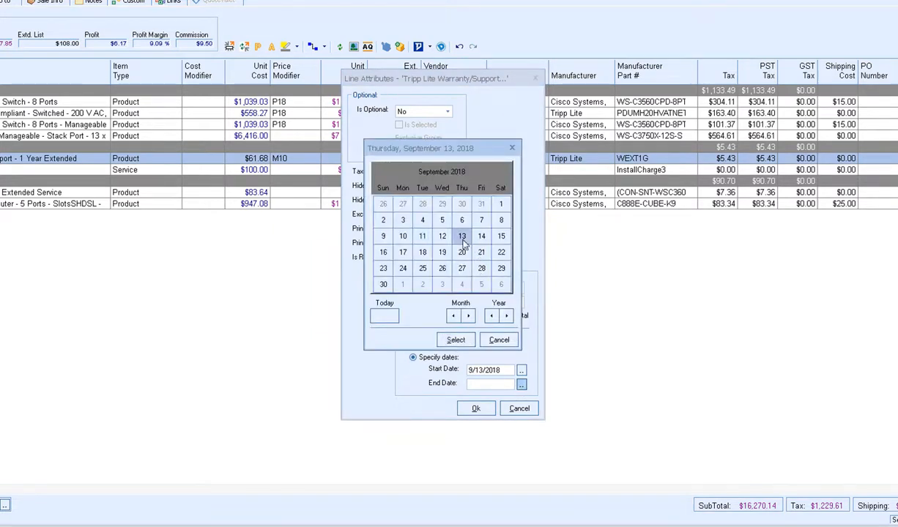
{"action": "left_click", "coordinate": [505, 316]}
{"action": "left_click", "coordinate": [456, 339]}
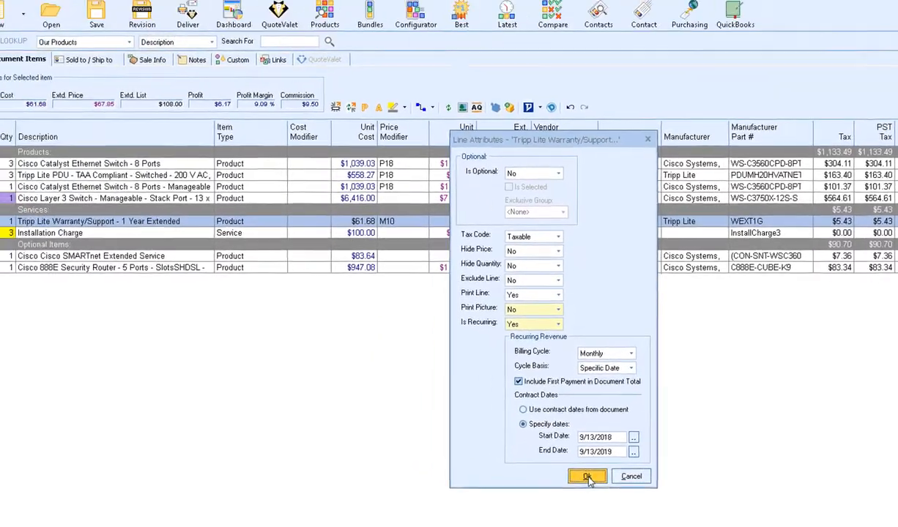
{"action": "left_click", "coordinate": [587, 477]}
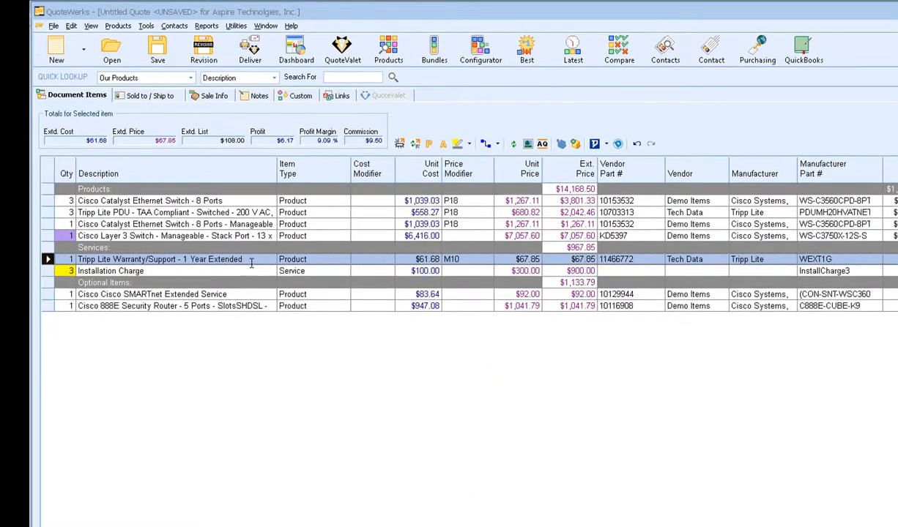
Step: Set the quote's Sales Rep in the sale information to the first representative listed after Administrator
{"action": "left_click", "coordinate": [199, 96]}
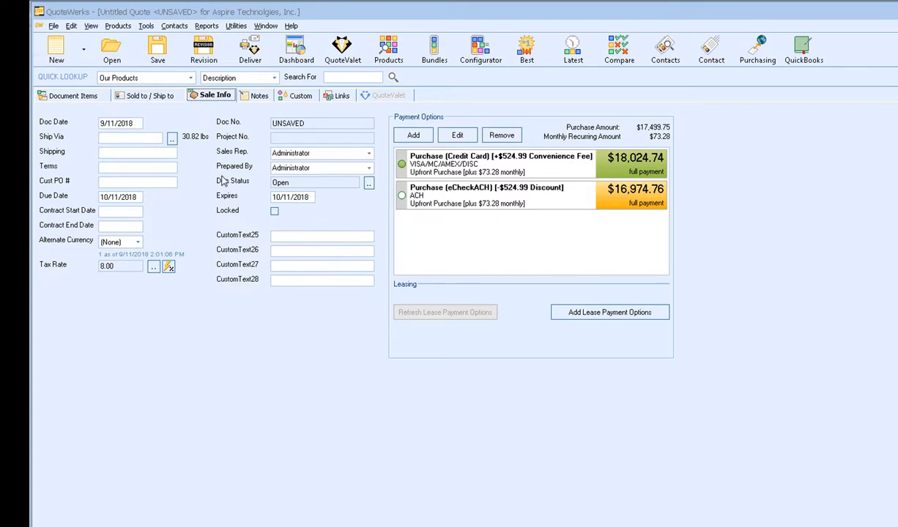
{"action": "left_click", "coordinate": [370, 160]}
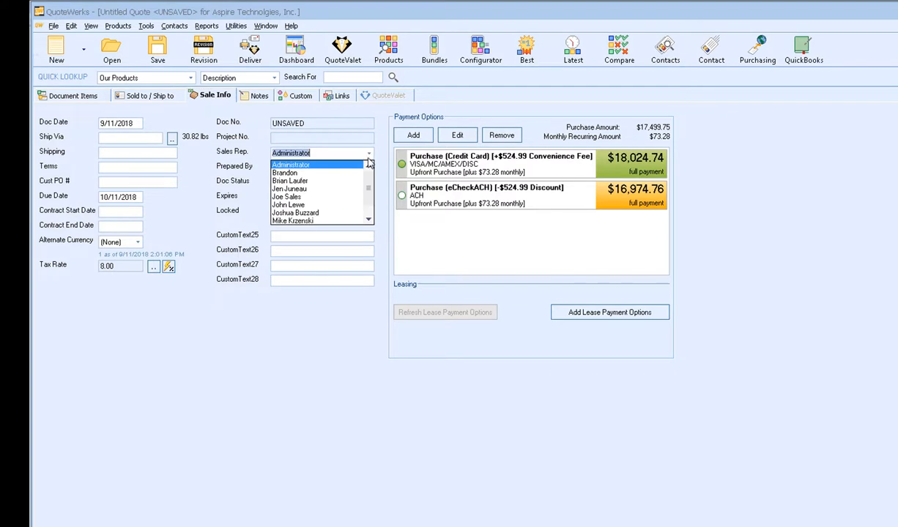
{"action": "left_click", "coordinate": [343, 180]}
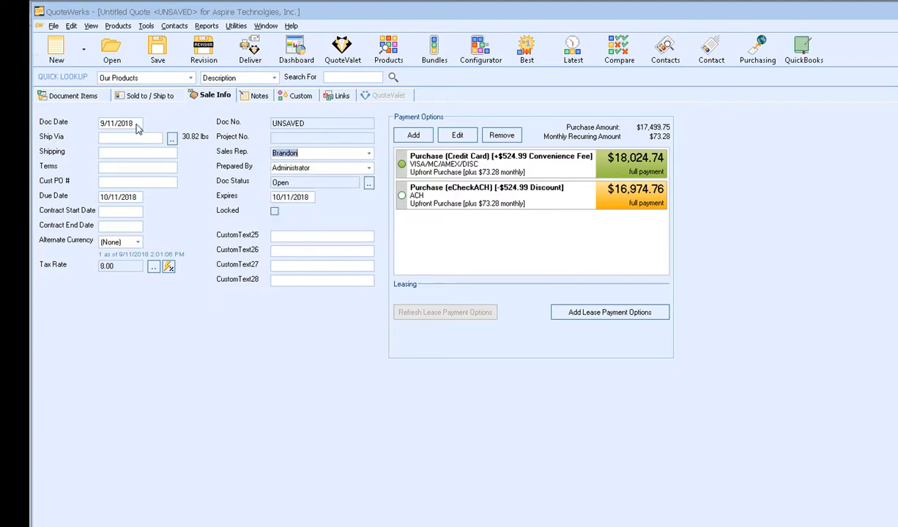
Step: Add a subtotal line below the Tripp Lite PDU item and rename its description to "Gold Package SubTotal"
{"action": "left_click", "coordinate": [81, 96]}
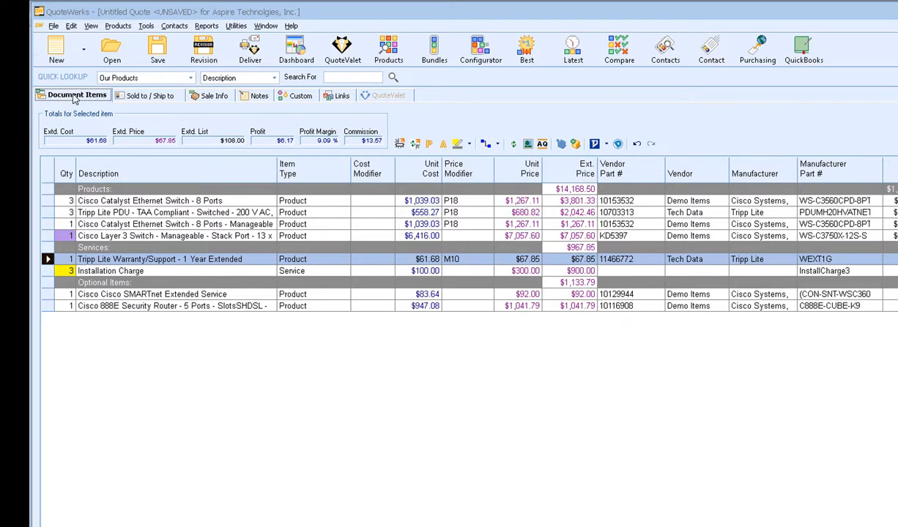
{"action": "left_click", "coordinate": [47, 213]}
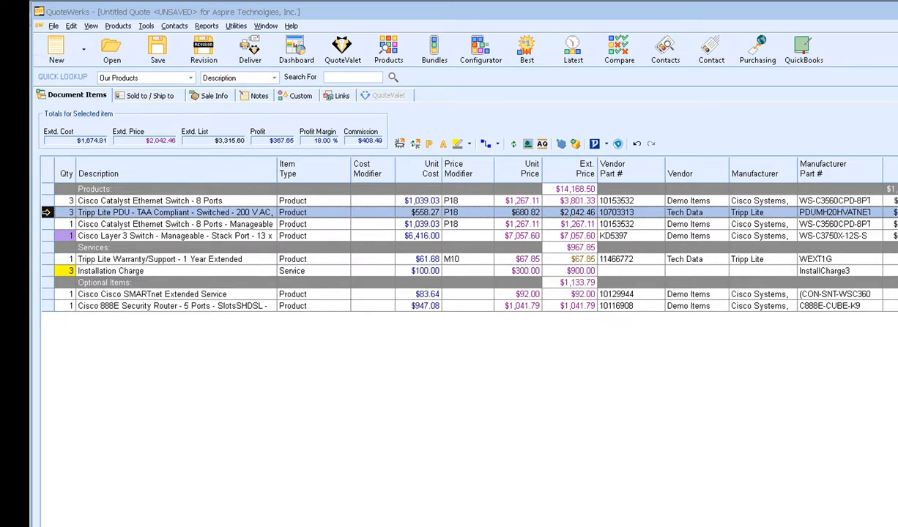
{"action": "right_click", "coordinate": [45, 211]}
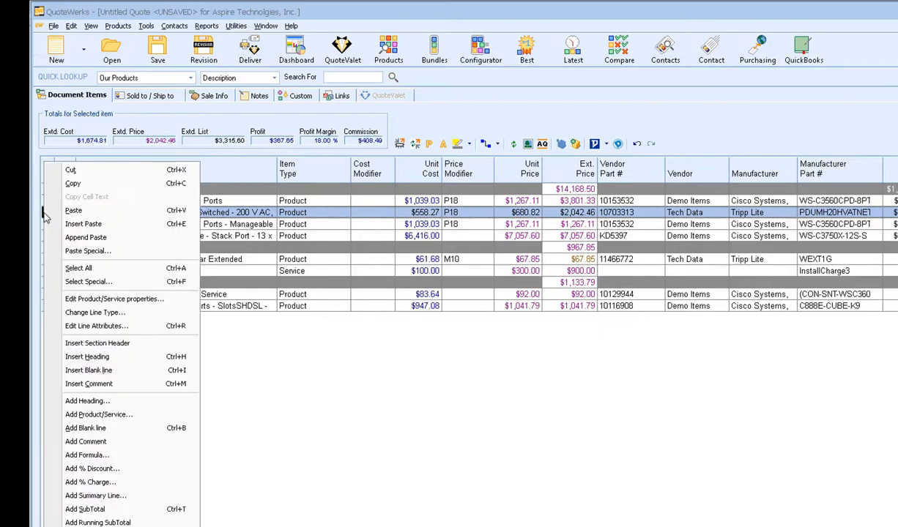
{"action": "left_click", "coordinate": [123, 510]}
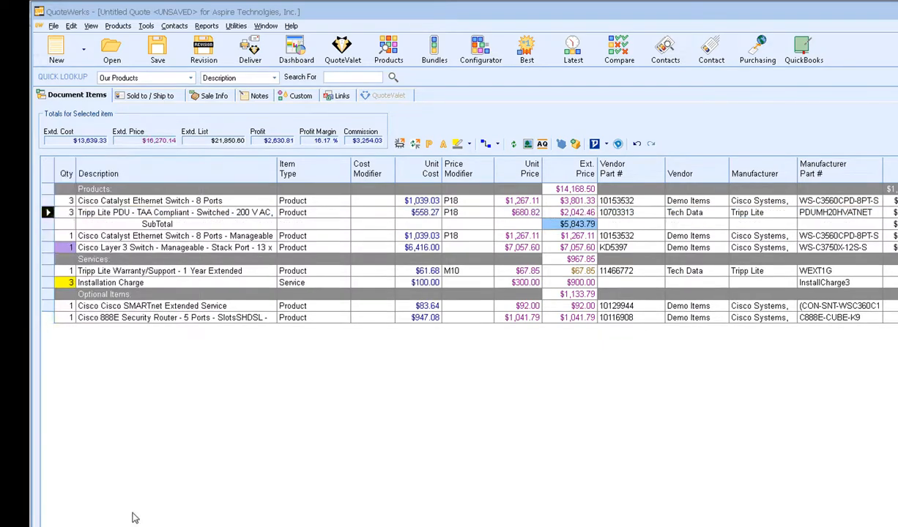
{"action": "left_click", "coordinate": [141, 224]}
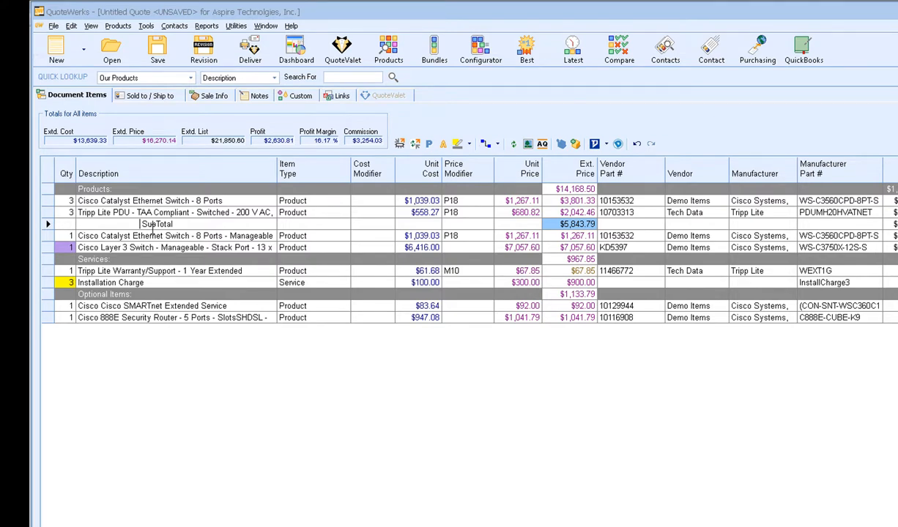
{"action": "type", "text": "Gold Packa "}
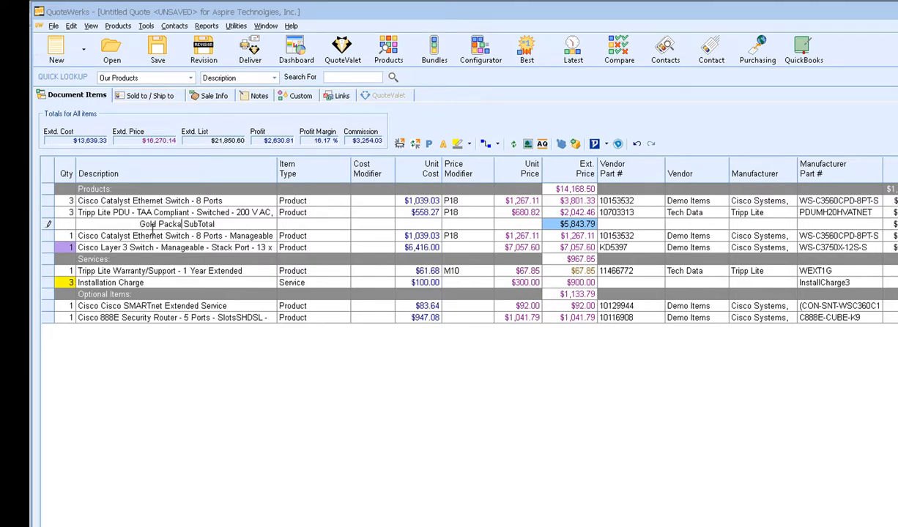
{"action": "type", "text": "ge"}
Step: Add a taxable 10% discount line below the Cisco Catalyst Ethernet Switch - 8 Ports - Manageable item
{"action": "left_click", "coordinate": [49, 235]}
{"action": "right_click", "coordinate": [49, 235]}
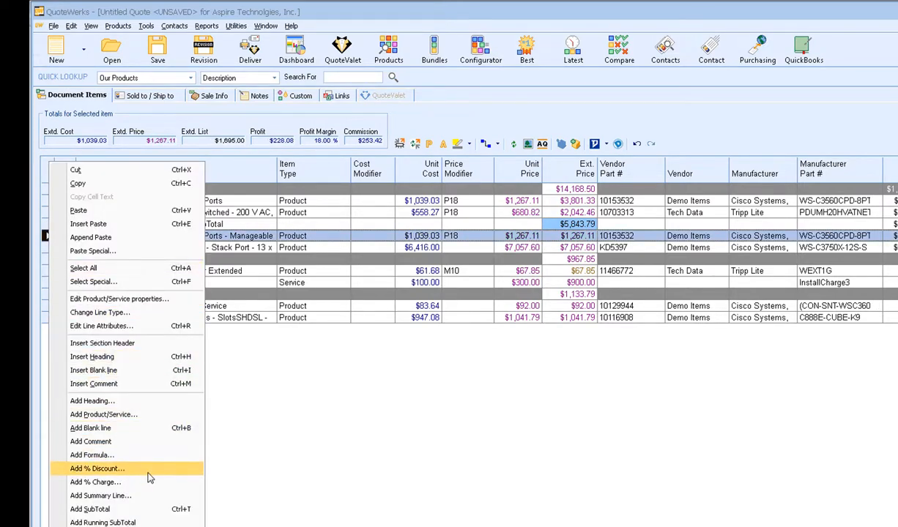
{"action": "left_click", "coordinate": [124, 468]}
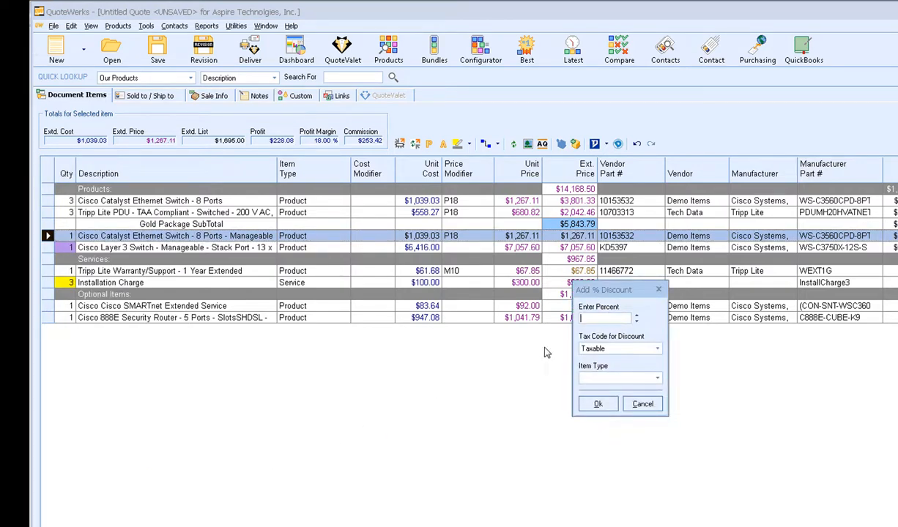
{"action": "type", "text": "10"}
{"action": "left_click", "coordinate": [597, 404]}
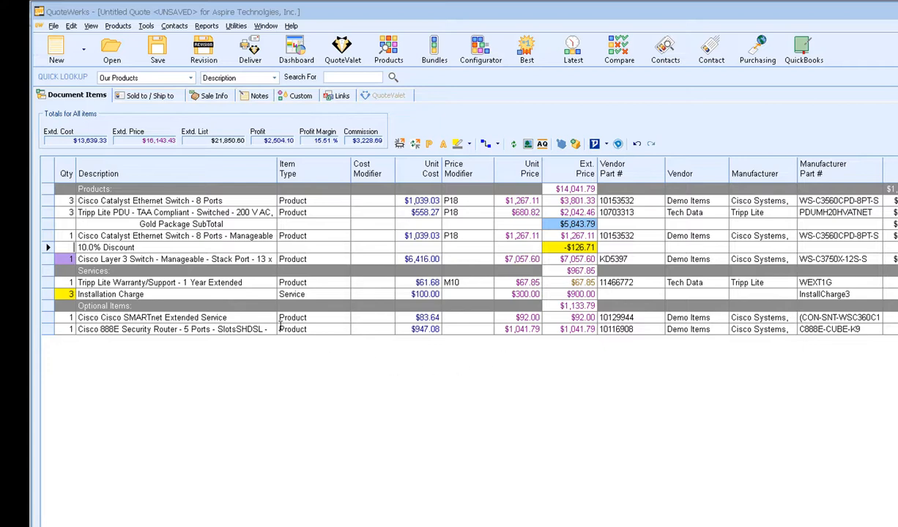
Step: Convert the first two Products lines, the Cisco Catalyst switch and Tripp Lite PDU, into a group described as "Gold Package"
{"action": "left_click", "coordinate": [47, 199]}
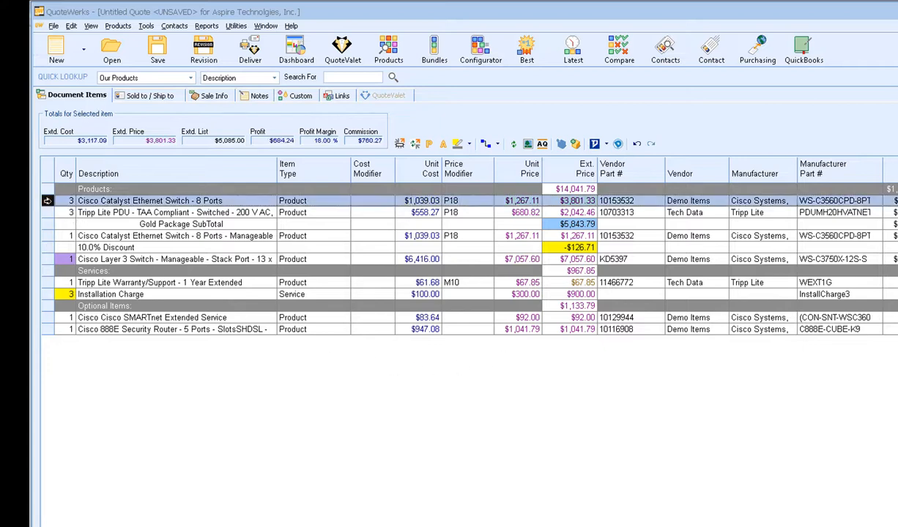
{"action": "left_click", "coordinate": [48, 211], "text": "shift"}
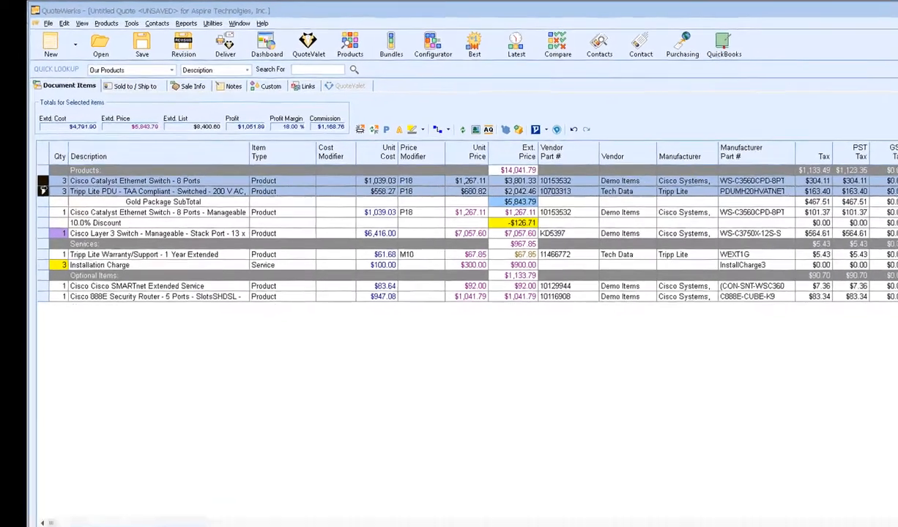
{"action": "right_click", "coordinate": [48, 212]}
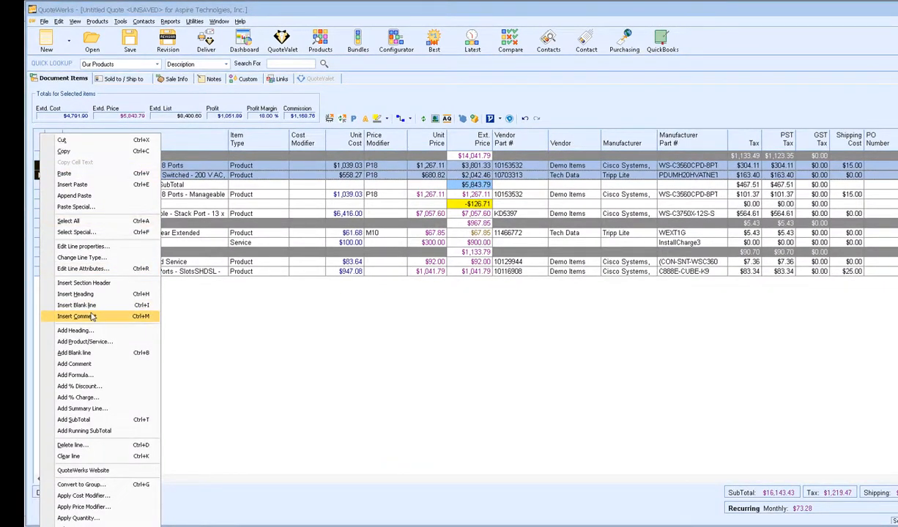
{"action": "left_click", "coordinate": [108, 486]}
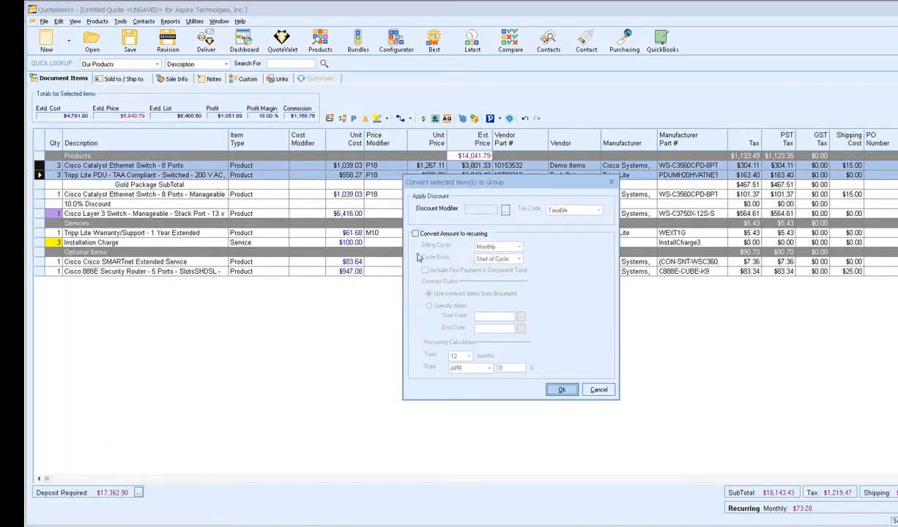
{"action": "left_click", "coordinate": [562, 389]}
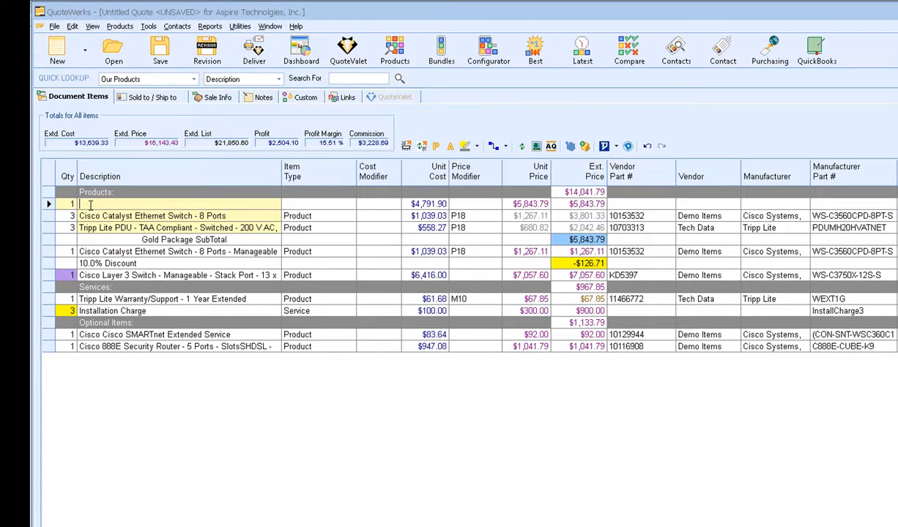
{"action": "type", "text": "Gold Package"}
{"action": "left_click", "coordinate": [107, 218]}
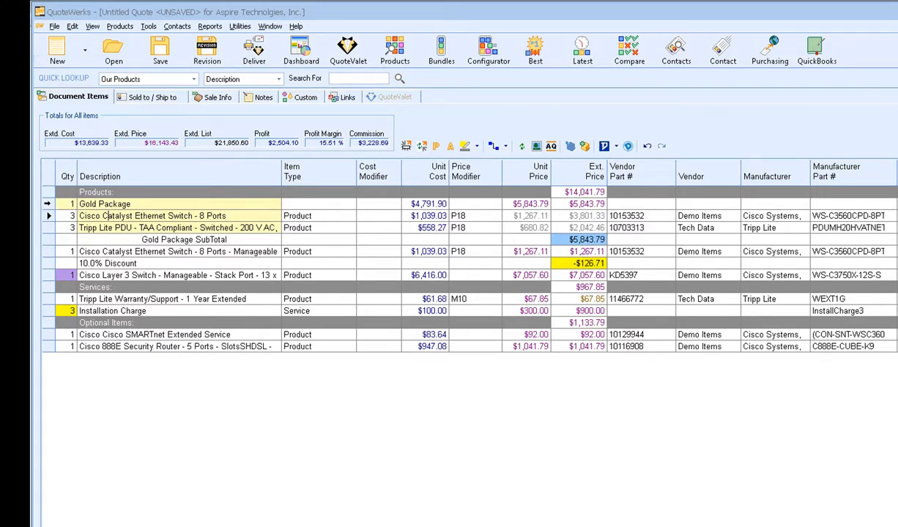
Step: Remove the Gold Package group header from the Products section, keeping its Cisco switch and Tripp Lite PDU lines
{"action": "left_click", "coordinate": [47, 204]}
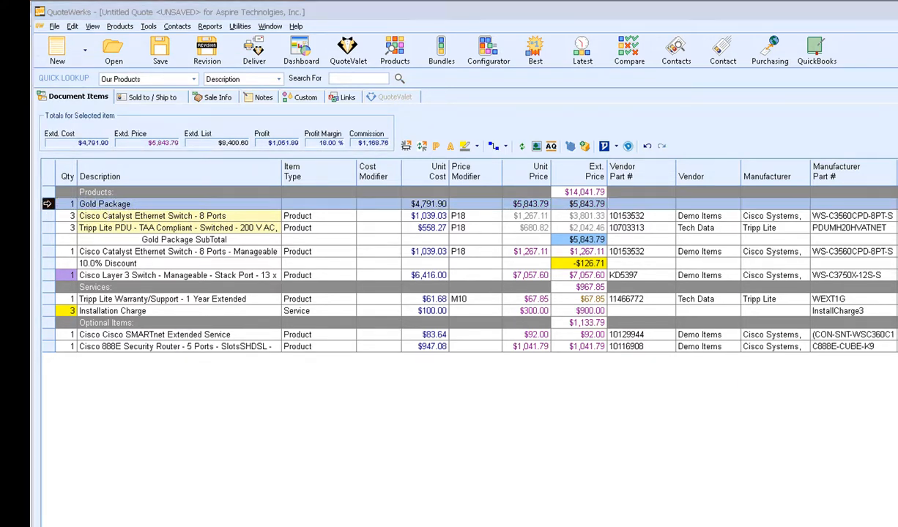
{"action": "key", "text": "Delete"}
{"action": "left_click", "coordinate": [639, 376]}
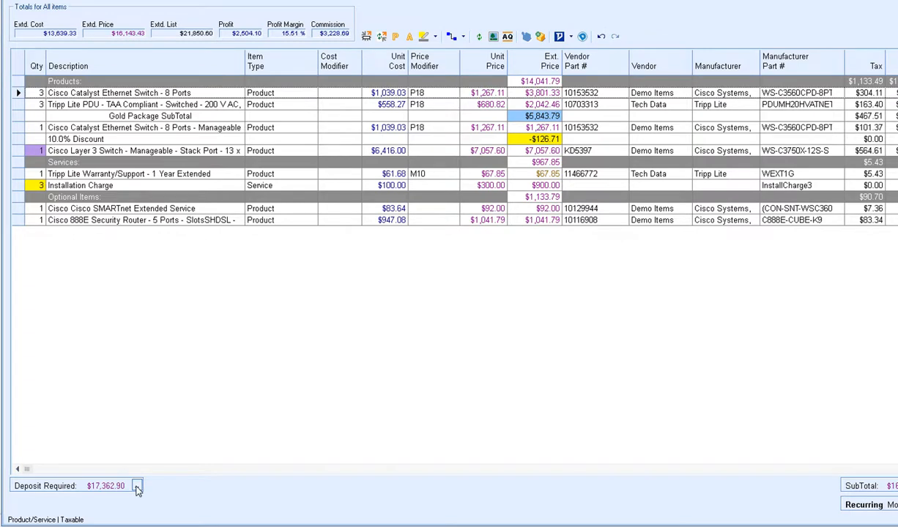
Step: Set the quote's required deposit to 20 percent of the document
{"action": "left_click", "coordinate": [137, 486]}
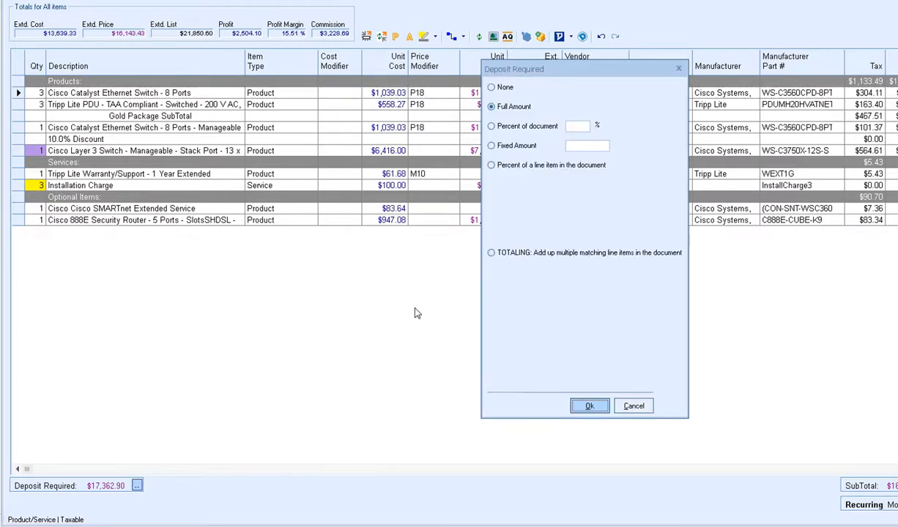
{"action": "left_click", "coordinate": [527, 128]}
{"action": "left_click", "coordinate": [578, 127]}
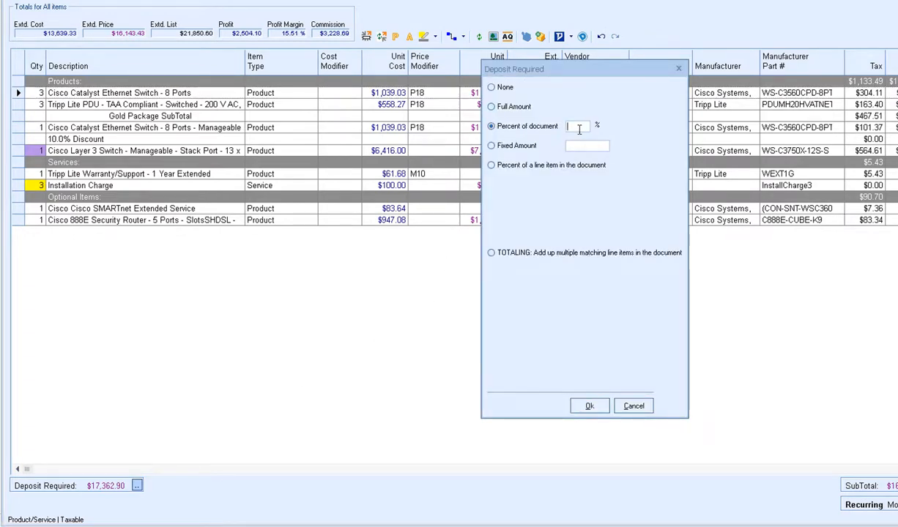
{"action": "type", "text": "20"}
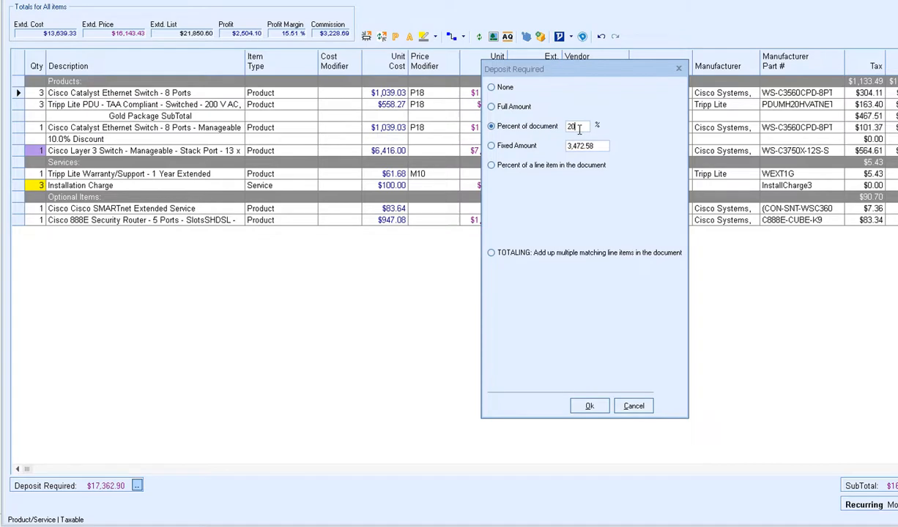
{"action": "left_click", "coordinate": [593, 409]}
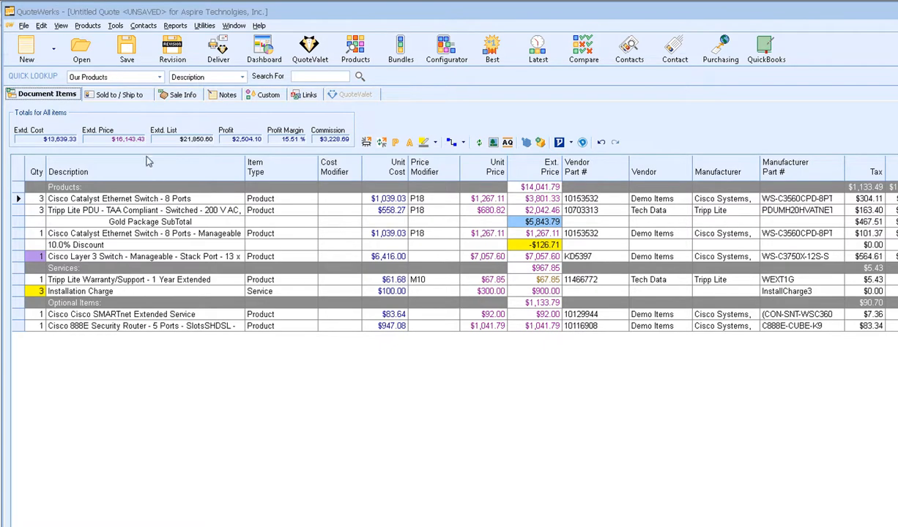
Step: Start saving the quote and name it "Aspire Technolgies, Inc. - Installation and Setup"
{"action": "left_click", "coordinate": [129, 48]}
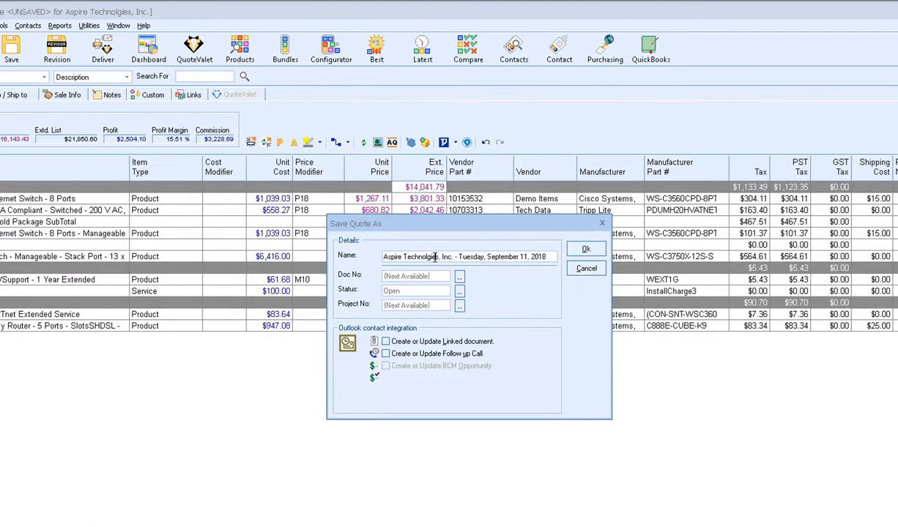
{"action": "left_click_drag", "start_coordinate": [452, 256], "coordinate": [388, 254]}
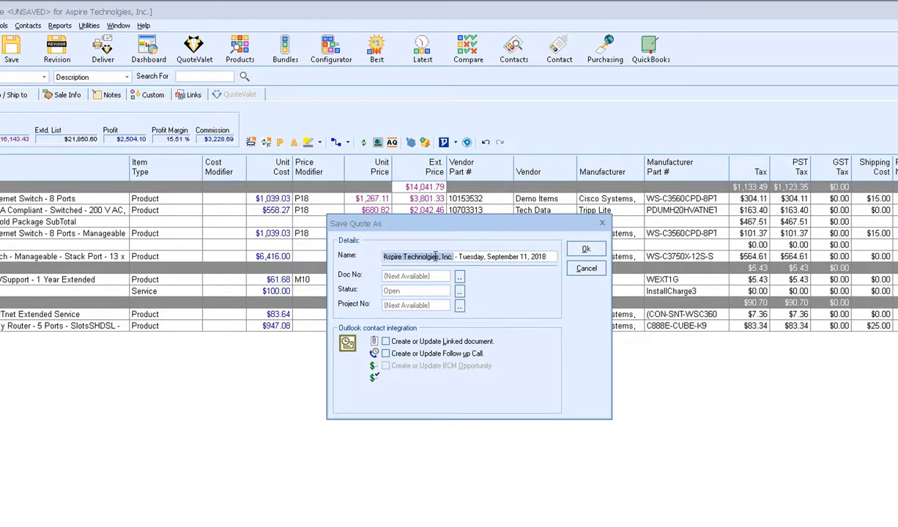
{"action": "left_click", "coordinate": [512, 256]}
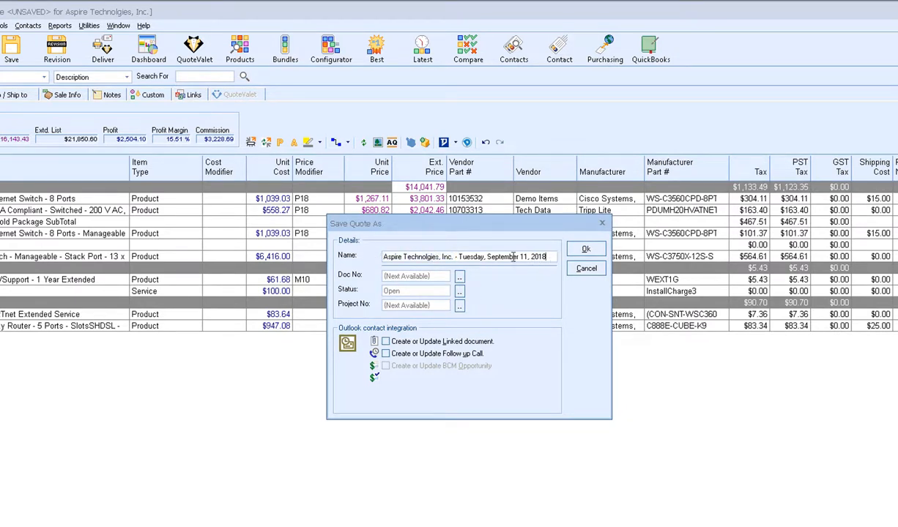
{"action": "left_click_drag", "start_coordinate": [547, 256], "coordinate": [459, 256]}
{"action": "type", "text": "Installation an"}
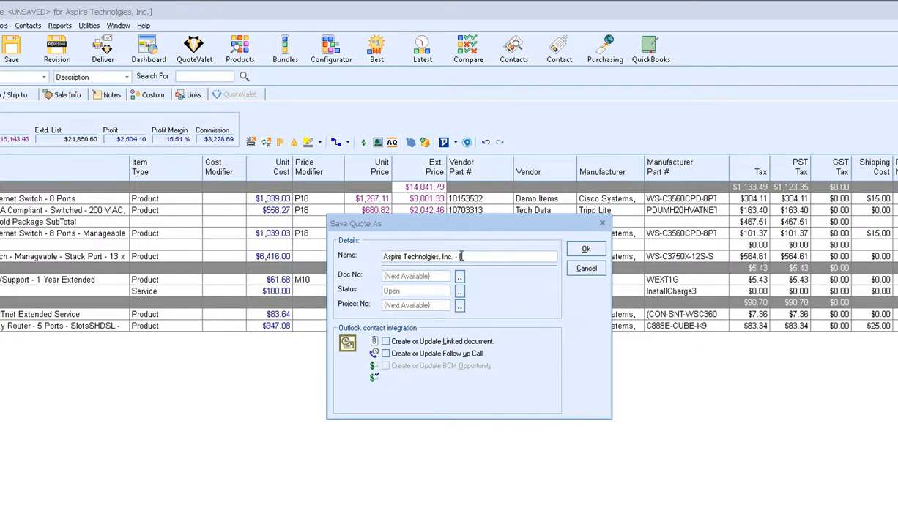
{"action": "type", "text": "d Setup"}
Step: Save the quote with the Outlook linked document and follow up call options turned off
{"action": "left_click", "coordinate": [386, 342]}
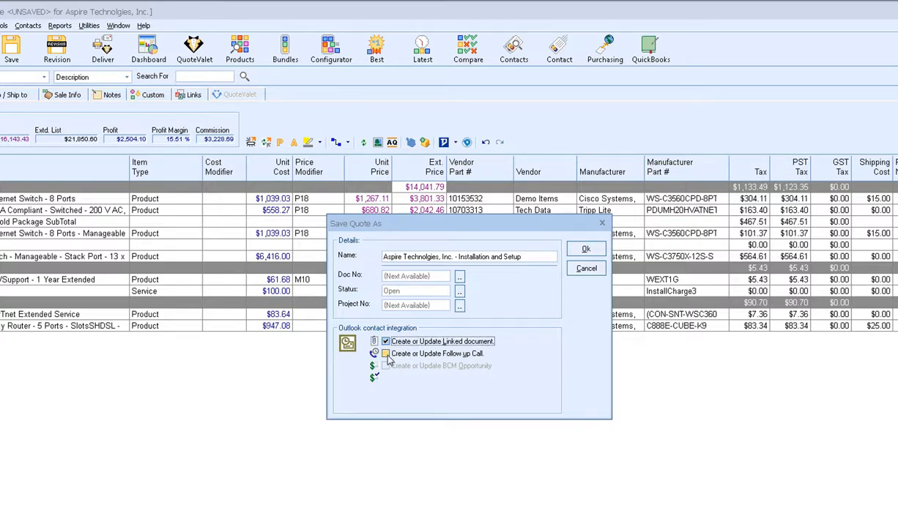
{"action": "left_click", "coordinate": [388, 354]}
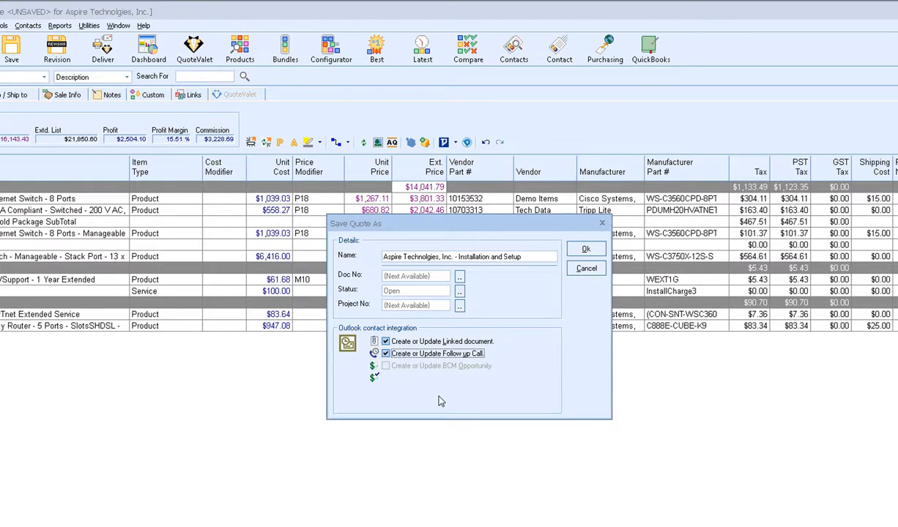
{"action": "left_click", "coordinate": [386, 354]}
{"action": "left_click", "coordinate": [386, 342]}
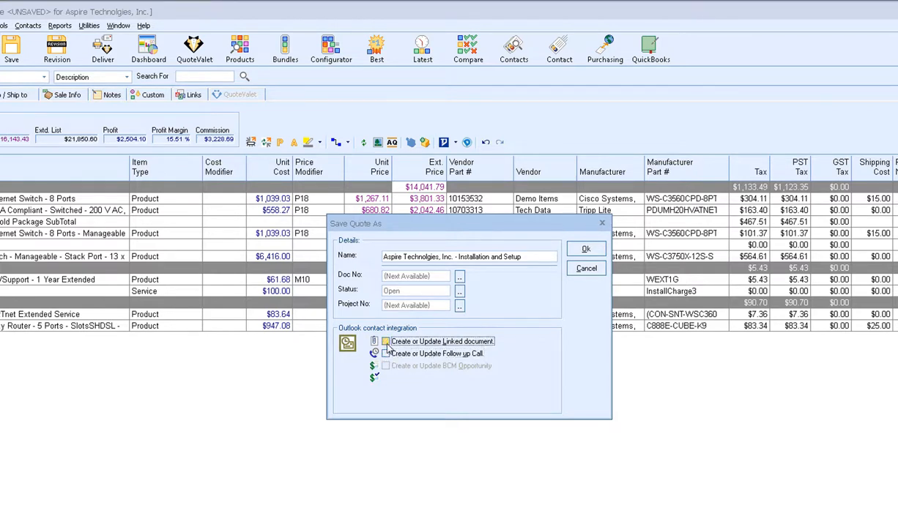
{"action": "left_click", "coordinate": [598, 252]}
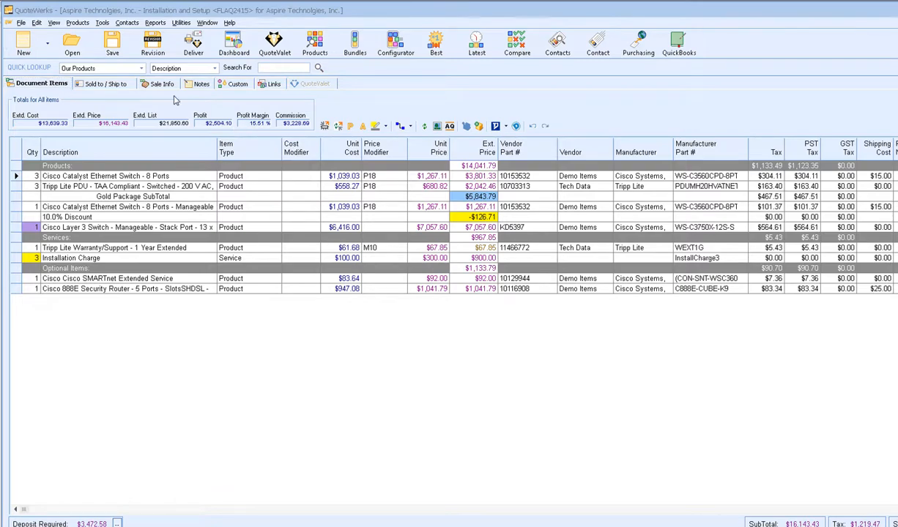
Step: Open the quote's delivery options and include "A- Galaxy Cover.docx" as the cover page
{"action": "left_click", "coordinate": [207, 44]}
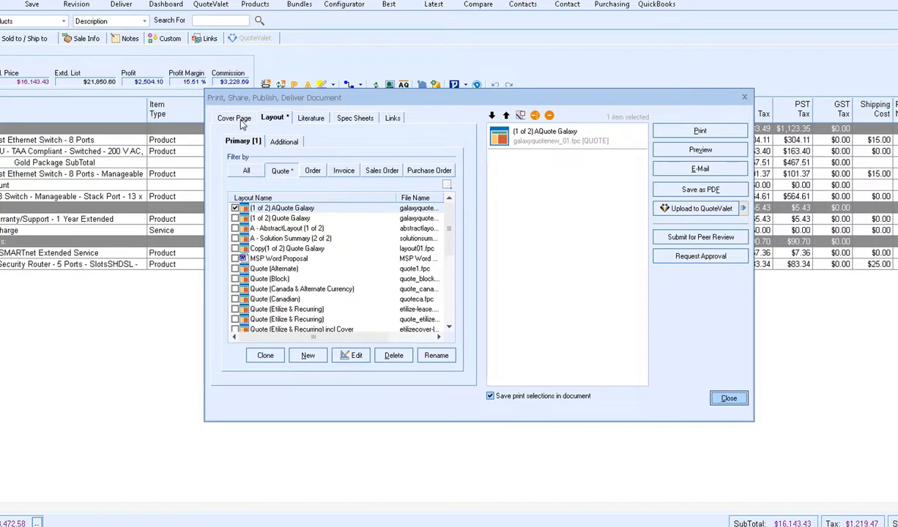
{"action": "left_click", "coordinate": [272, 119]}
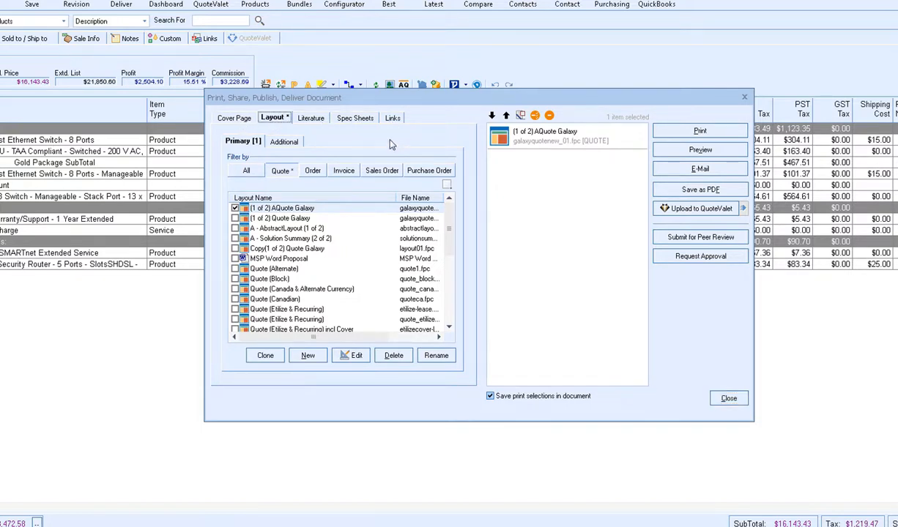
{"action": "left_click", "coordinate": [248, 125]}
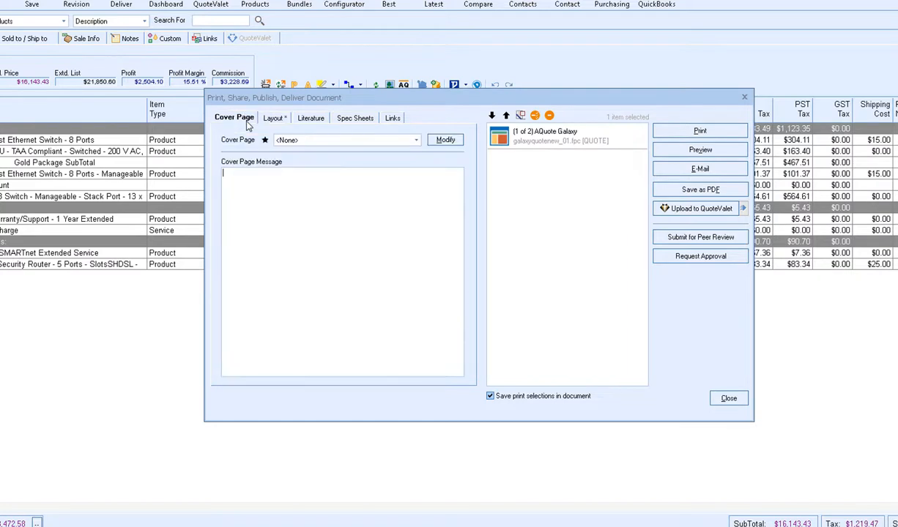
{"action": "left_click", "coordinate": [415, 139]}
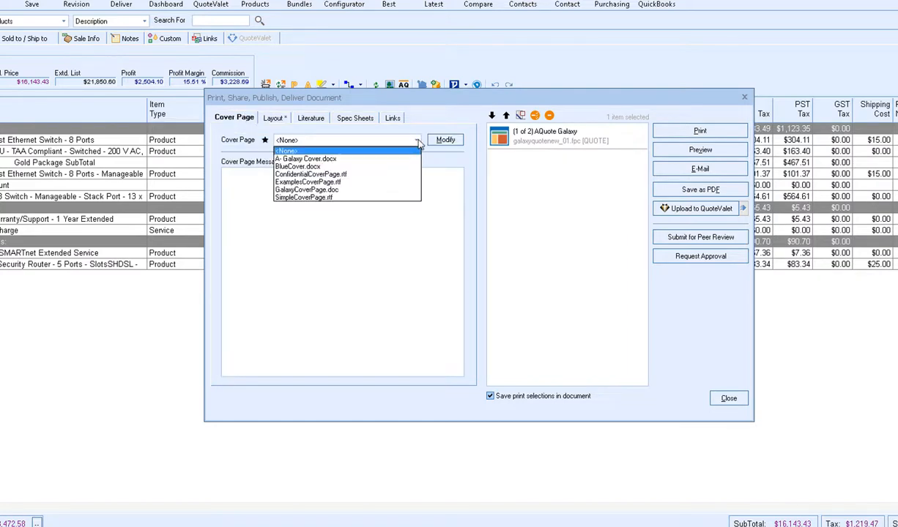
{"action": "left_click", "coordinate": [330, 159]}
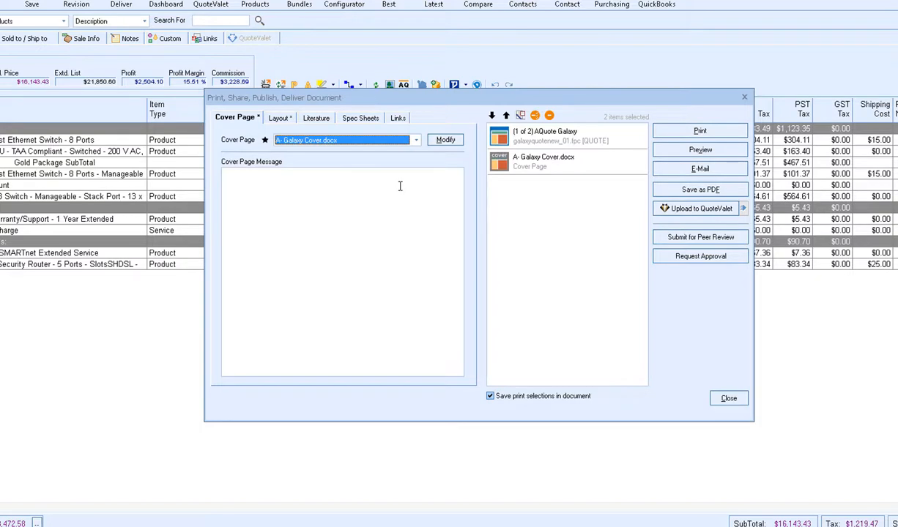
Step: Set the primary layout to "(1 of 2) Quote Galaxy" and add "A - Solution Summary (2 of 2)" as an additional layout
{"action": "left_click", "coordinate": [271, 118]}
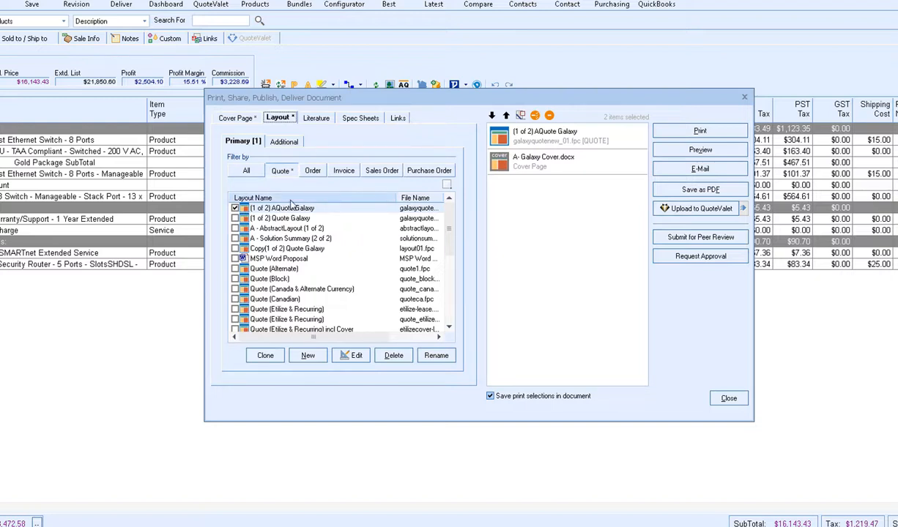
{"action": "left_click", "coordinate": [234, 217]}
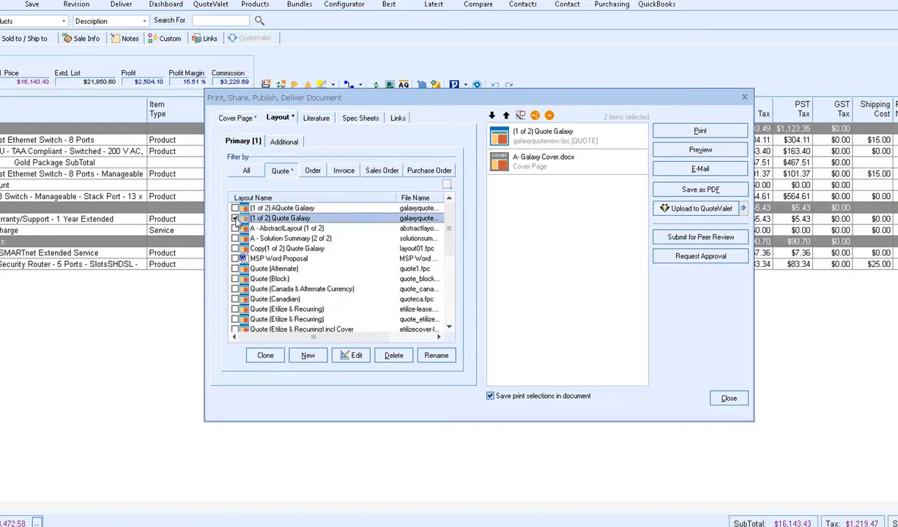
{"action": "left_click", "coordinate": [282, 144]}
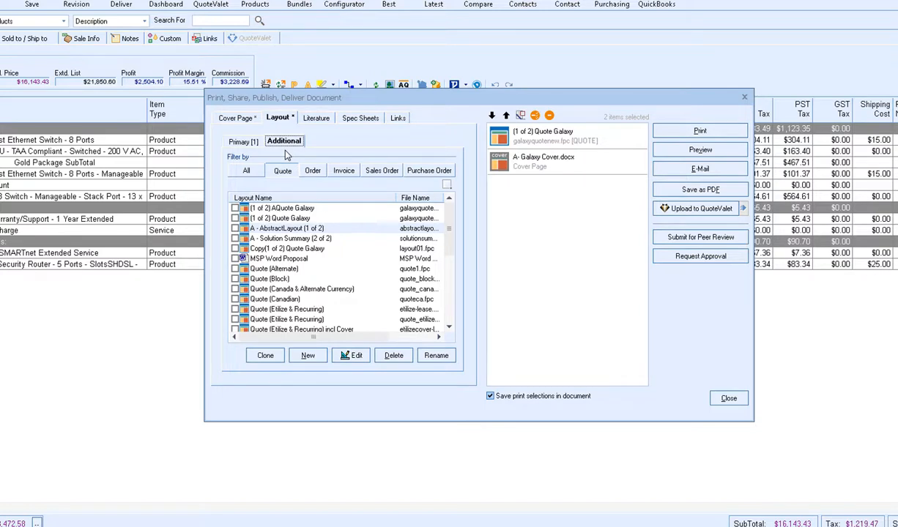
{"action": "left_click", "coordinate": [234, 238]}
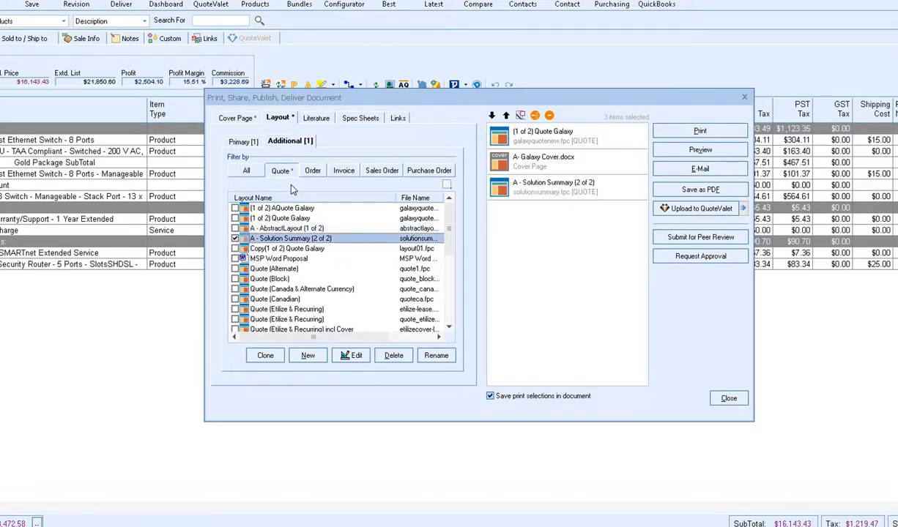
Step: Include the literature "Support Agreement - Galaxy.docx" and the linked resource "TrippLite-PDUMH20HVATNET.pdf" with the quote
{"action": "left_click", "coordinate": [314, 120]}
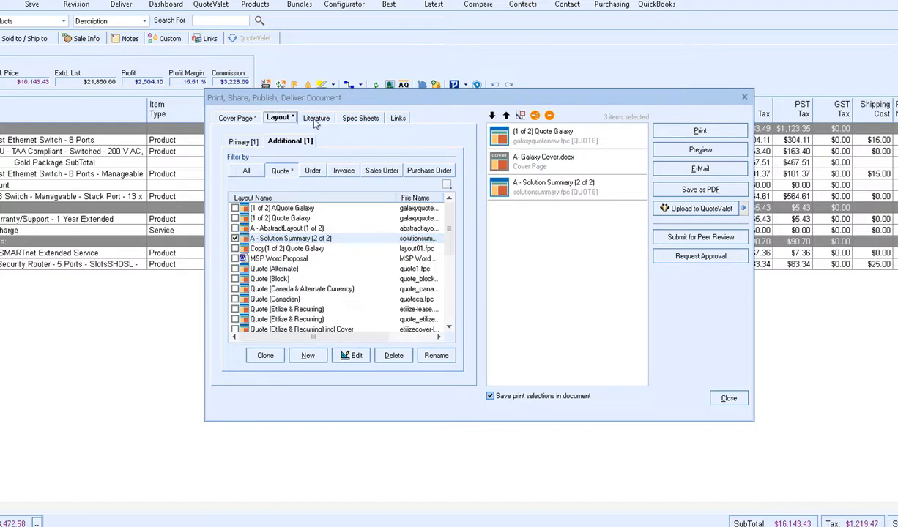
{"action": "left_click", "coordinate": [316, 122]}
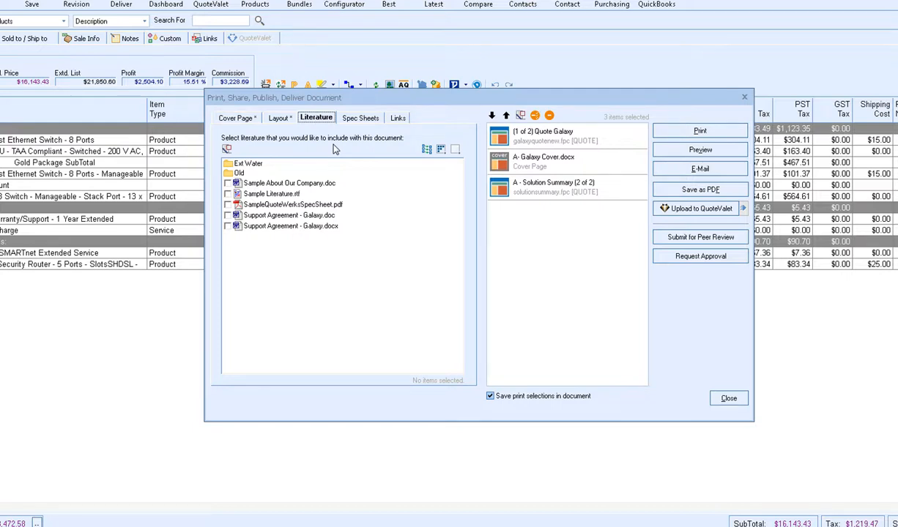
{"action": "left_click", "coordinate": [228, 227]}
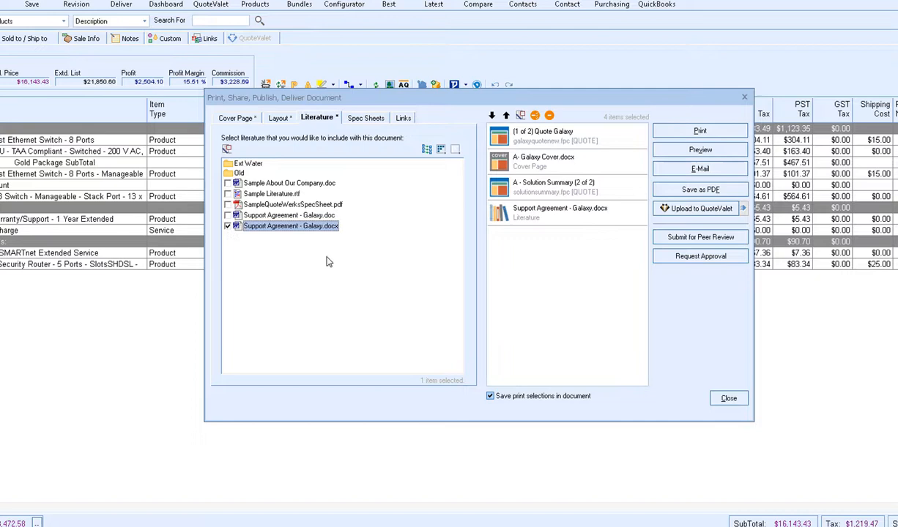
{"action": "left_click", "coordinate": [352, 117]}
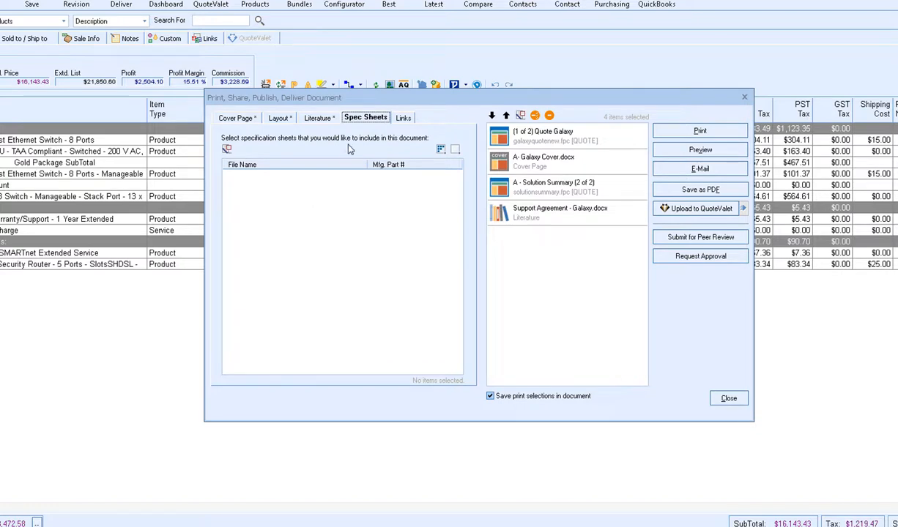
{"action": "left_click", "coordinate": [395, 120]}
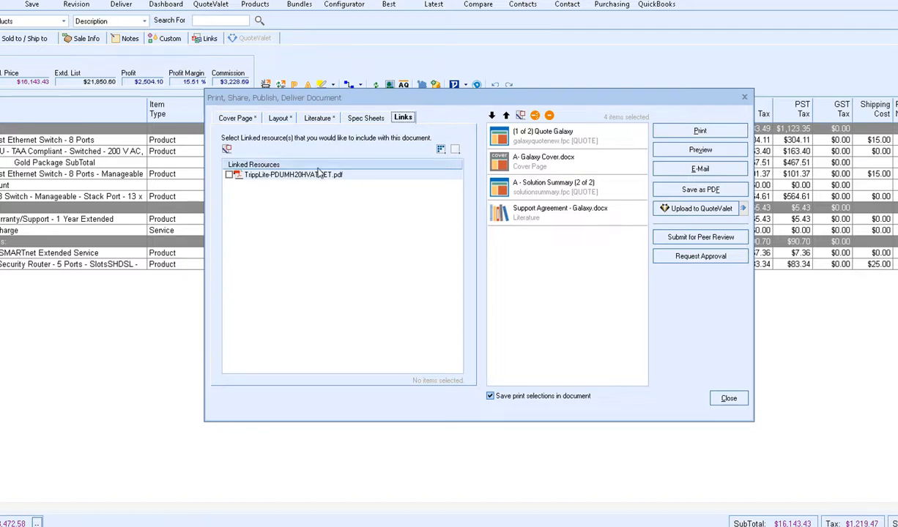
{"action": "left_click", "coordinate": [229, 175]}
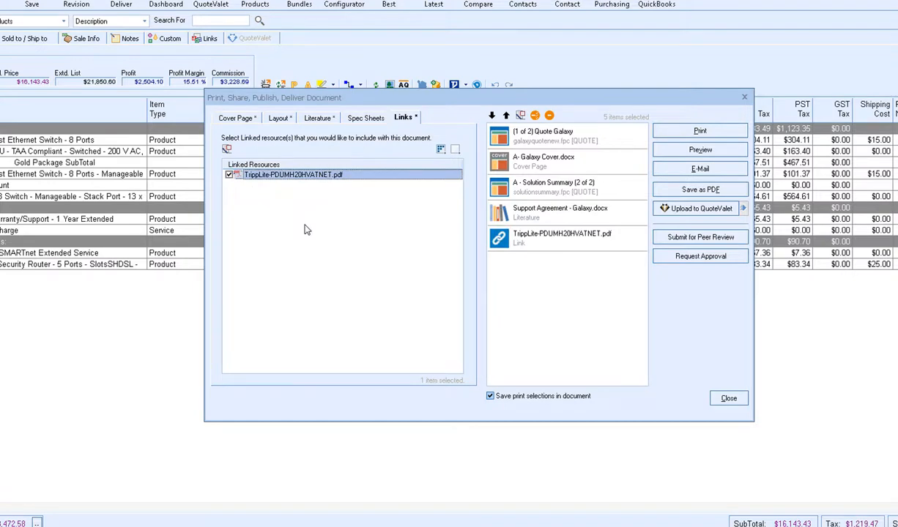
Step: Move the cover page "A- Galaxy Cover.docx" to first place among the selected delivery items
{"action": "left_click", "coordinate": [284, 121]}
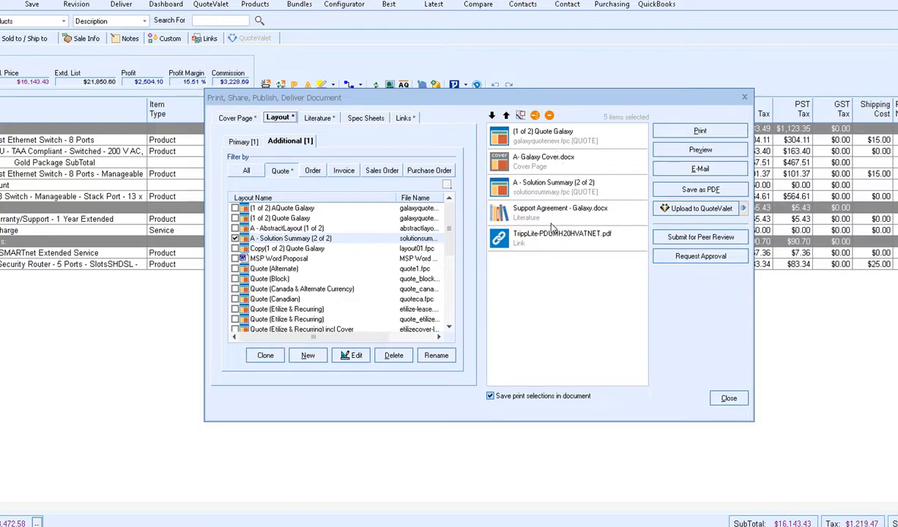
{"action": "left_click", "coordinate": [544, 164]}
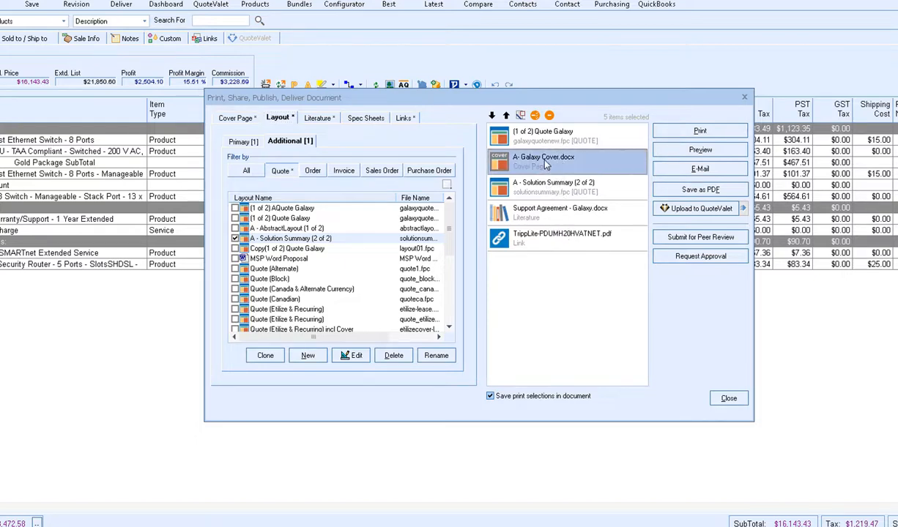
{"action": "left_click", "coordinate": [506, 117]}
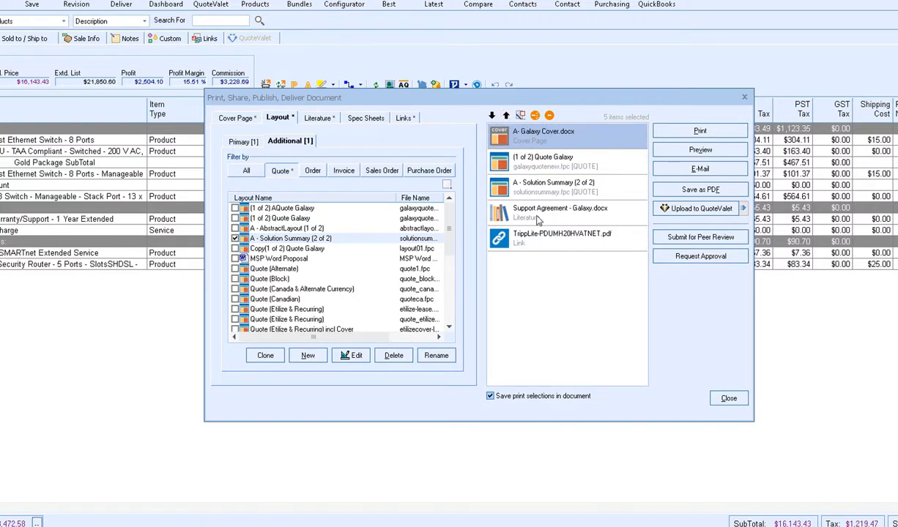
Step: Try placing "Support Agreement - Galaxy.docx" before "A - Solution Summary (2 of 2)" in the delivery order
{"action": "left_click", "coordinate": [538, 214]}
{"action": "left_click", "coordinate": [505, 117]}
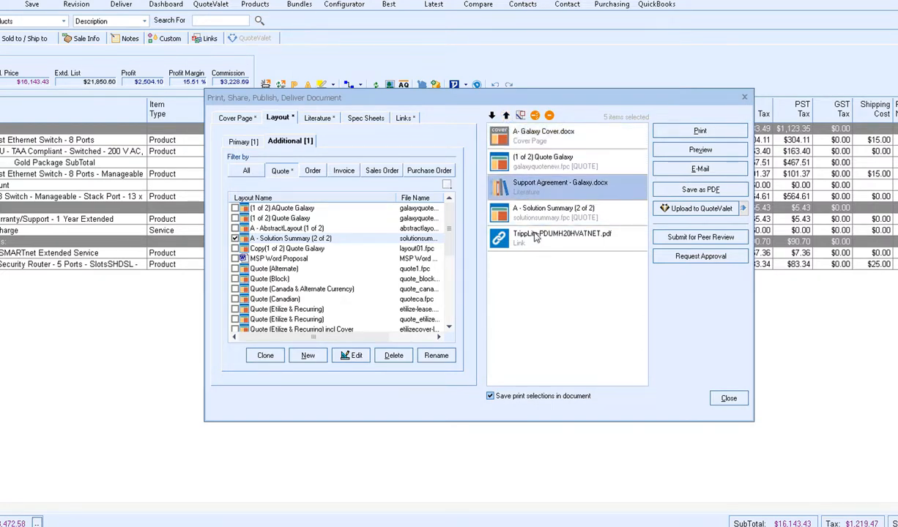
{"action": "left_click", "coordinate": [492, 116]}
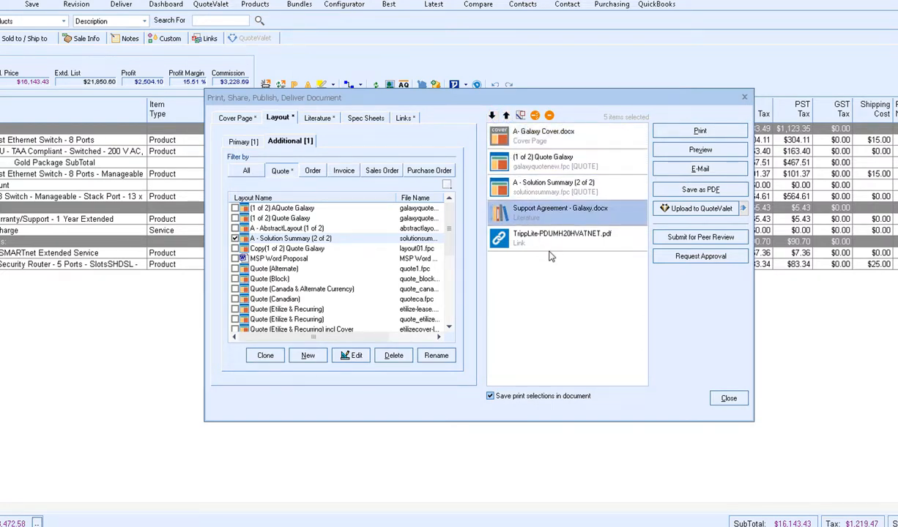
{"action": "left_click", "coordinate": [530, 233]}
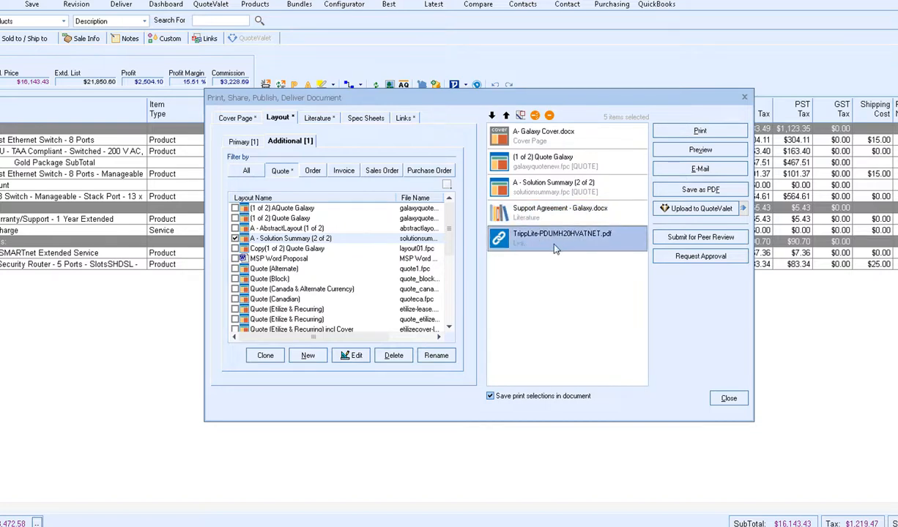
Step: Remove the link "TrippLite-PDUMH20HVATNET.pdf" from the delivery items and preview the first six pages of the assembled quote
{"action": "left_click", "coordinate": [549, 116]}
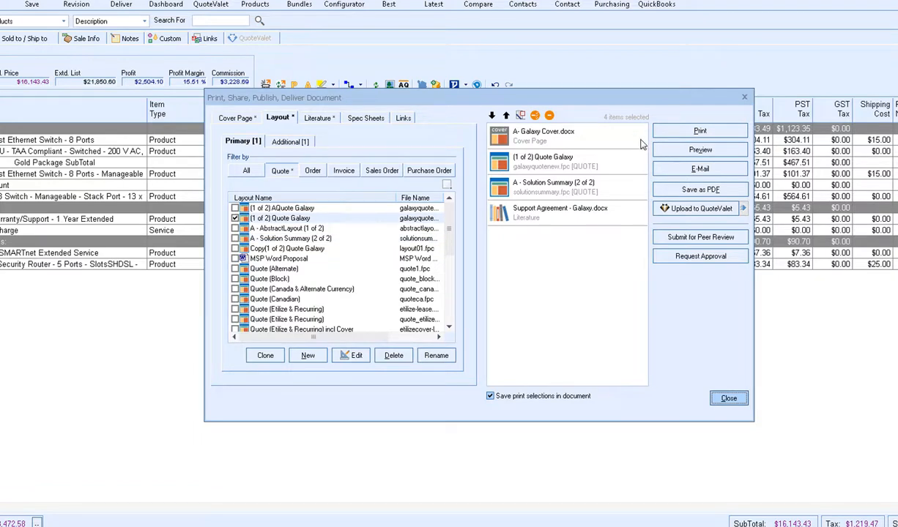
{"action": "left_click", "coordinate": [718, 153]}
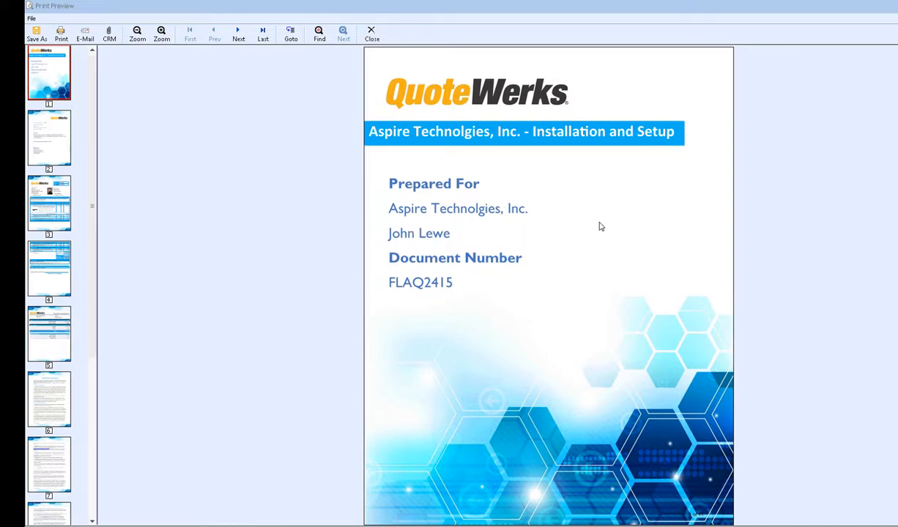
{"action": "left_click", "coordinate": [54, 136]}
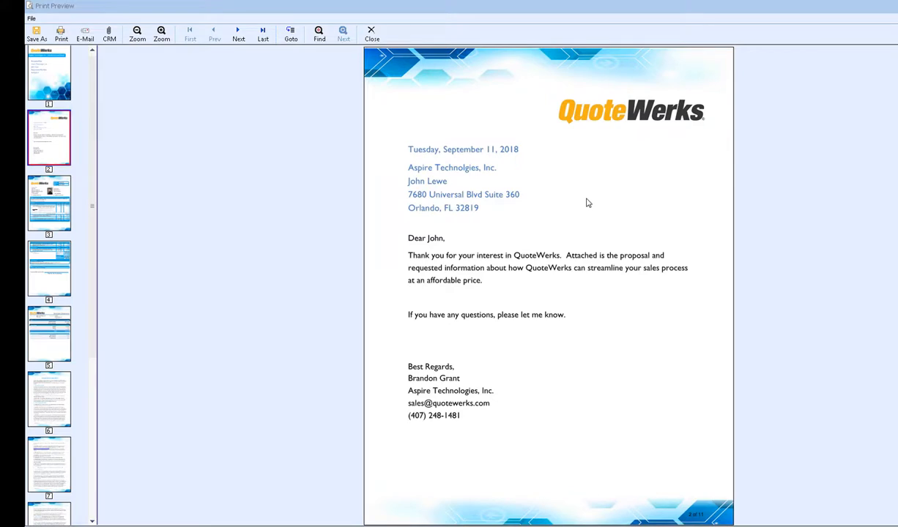
{"action": "left_click", "coordinate": [45, 196]}
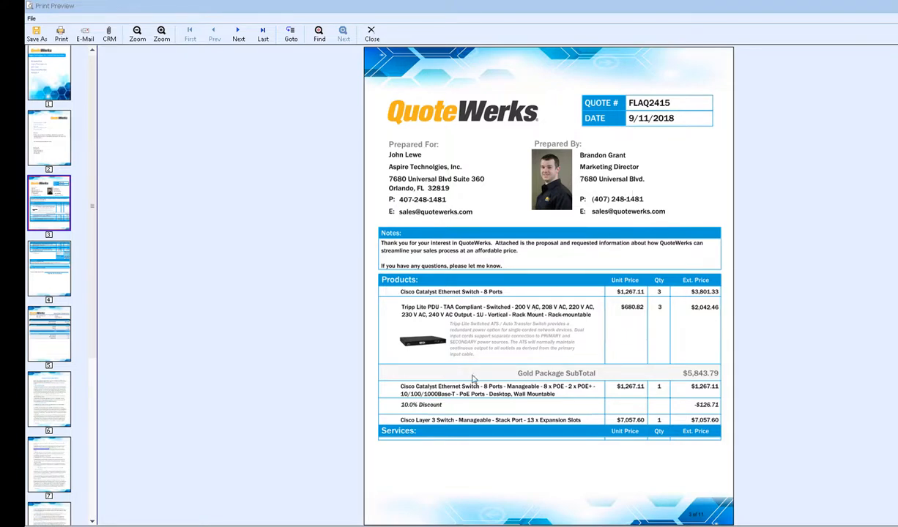
{"action": "left_click", "coordinate": [53, 273]}
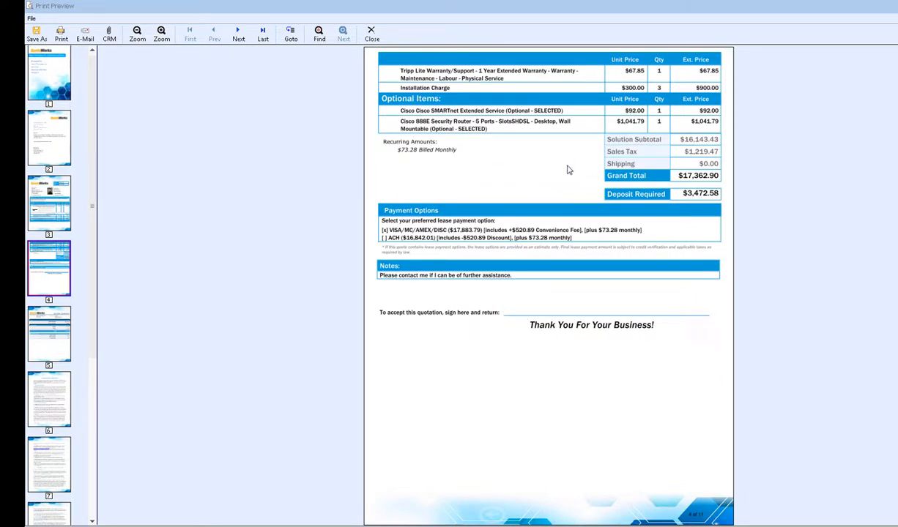
{"action": "left_click", "coordinate": [42, 317]}
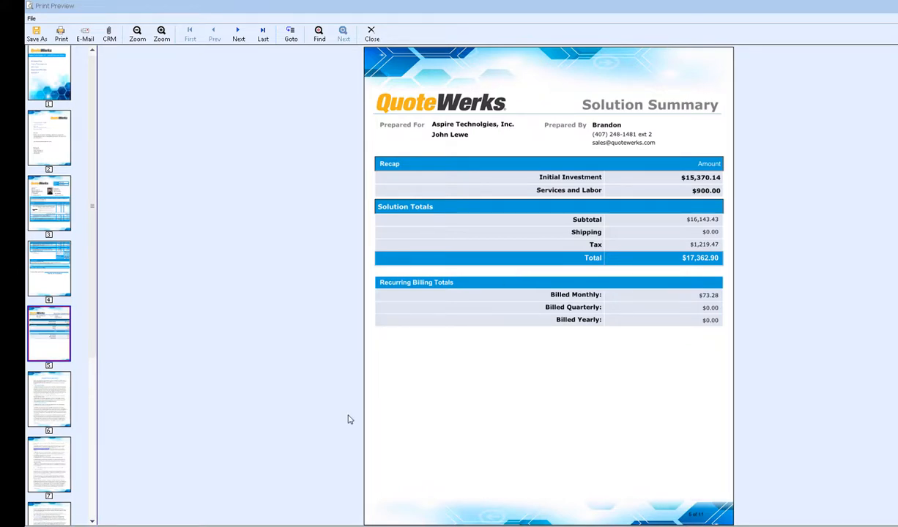
{"action": "left_click", "coordinate": [48, 395]}
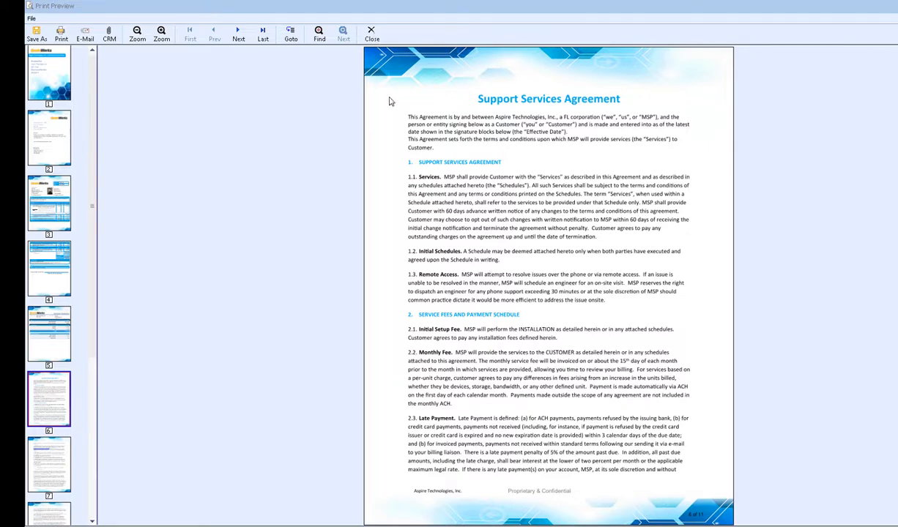
{"action": "left_click", "coordinate": [371, 33]}
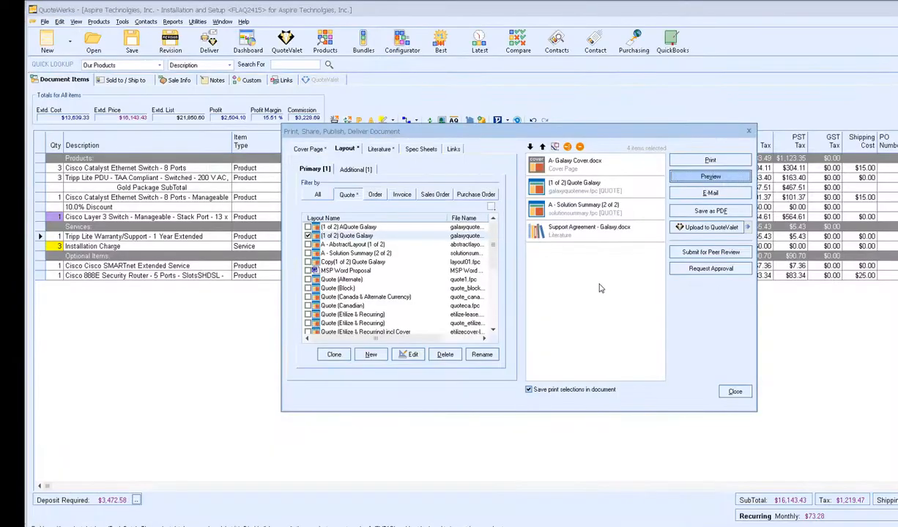
Step: Prepare an e-mail with the quote attached as a PDF, check its attachment list, and close it without sending
{"action": "left_click", "coordinate": [710, 192]}
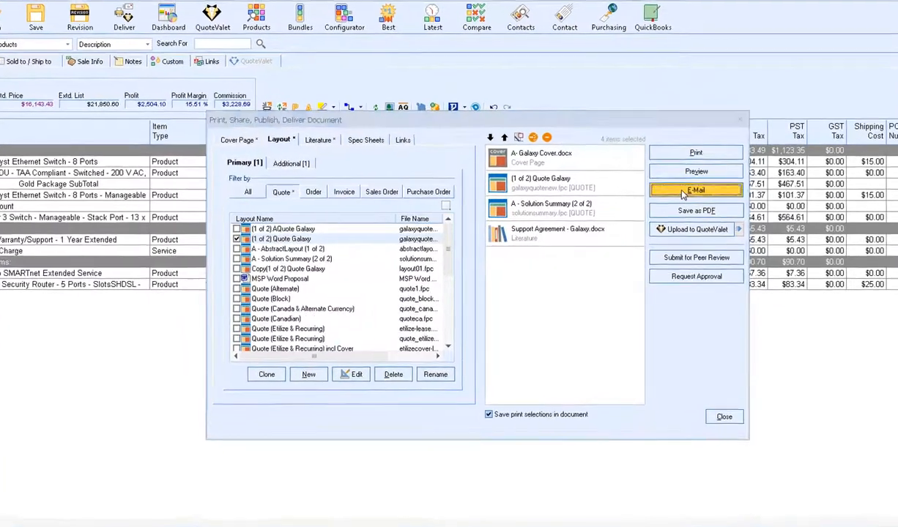
{"action": "left_click", "coordinate": [467, 355]}
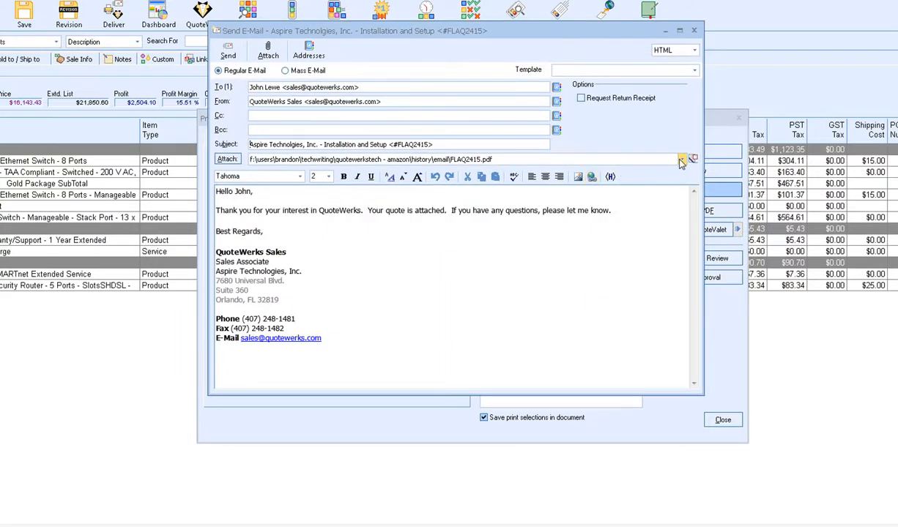
{"action": "left_click", "coordinate": [683, 161]}
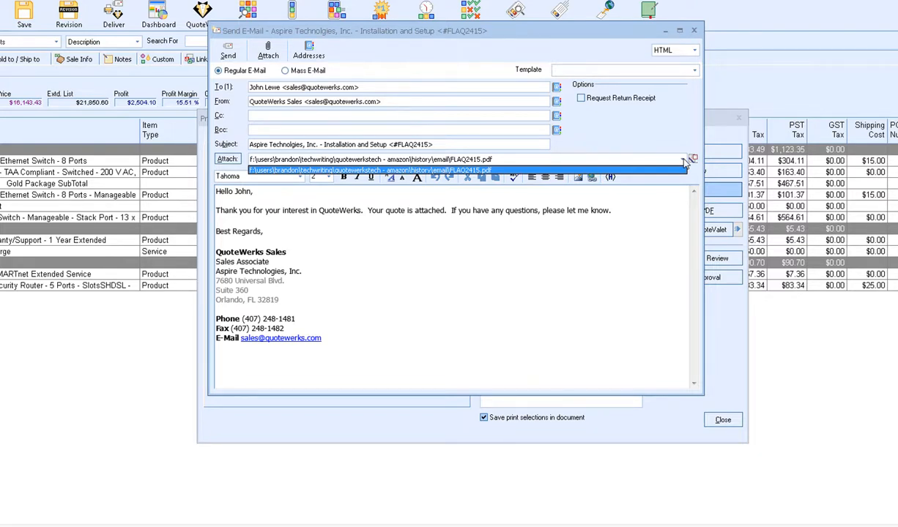
{"action": "left_click", "coordinate": [684, 163]}
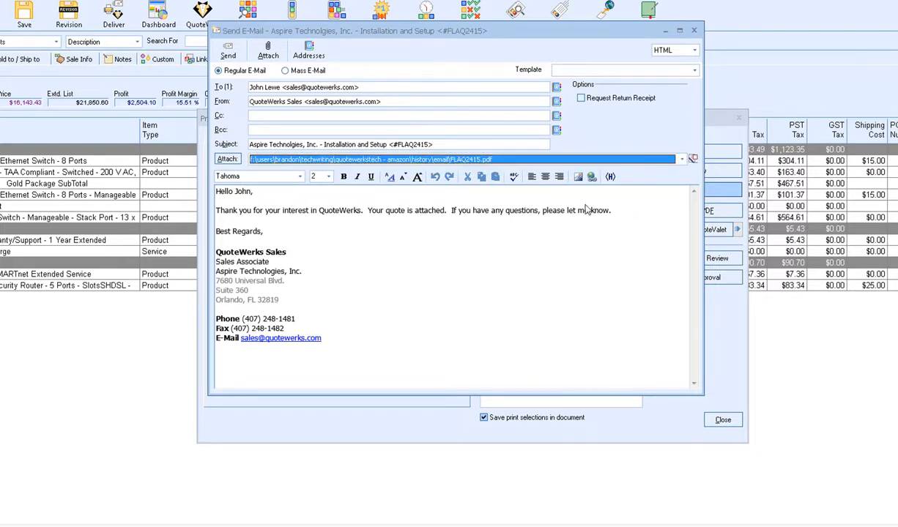
{"action": "left_click", "coordinate": [625, 211]}
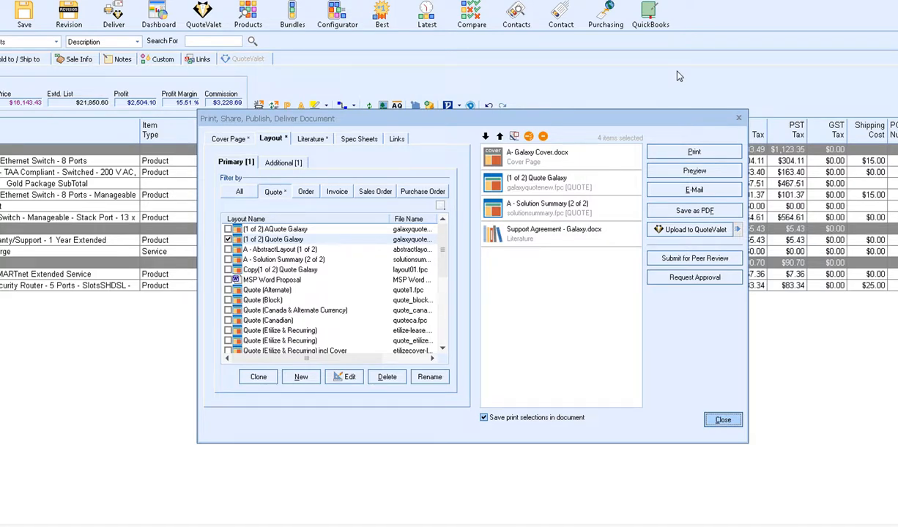
Step: Upload the quote to QuoteValet with the "*[S]CustomerFacing" template
{"action": "left_click", "coordinate": [725, 230]}
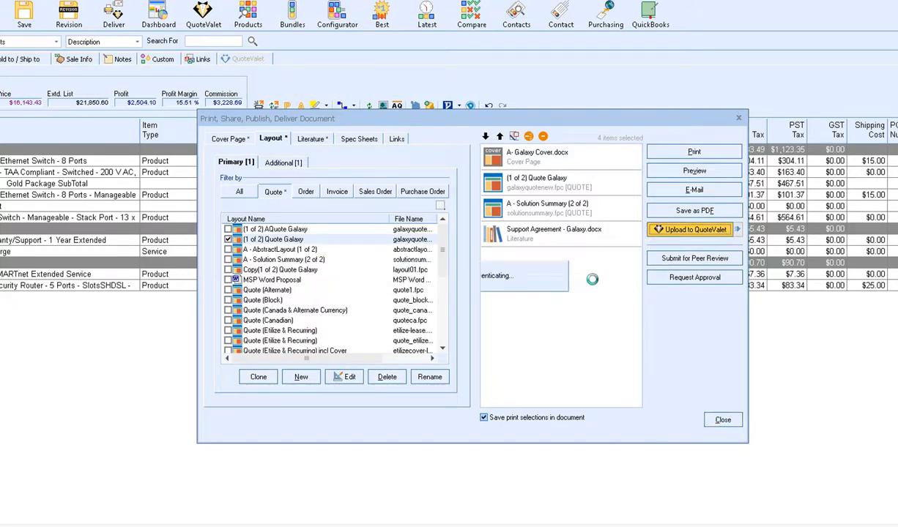
{"action": "left_click", "coordinate": [453, 355]}
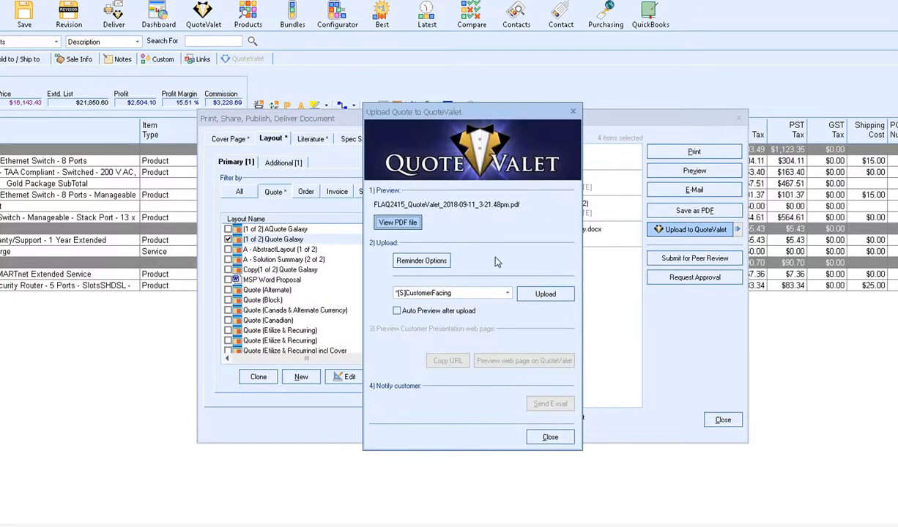
{"action": "left_click", "coordinate": [534, 294]}
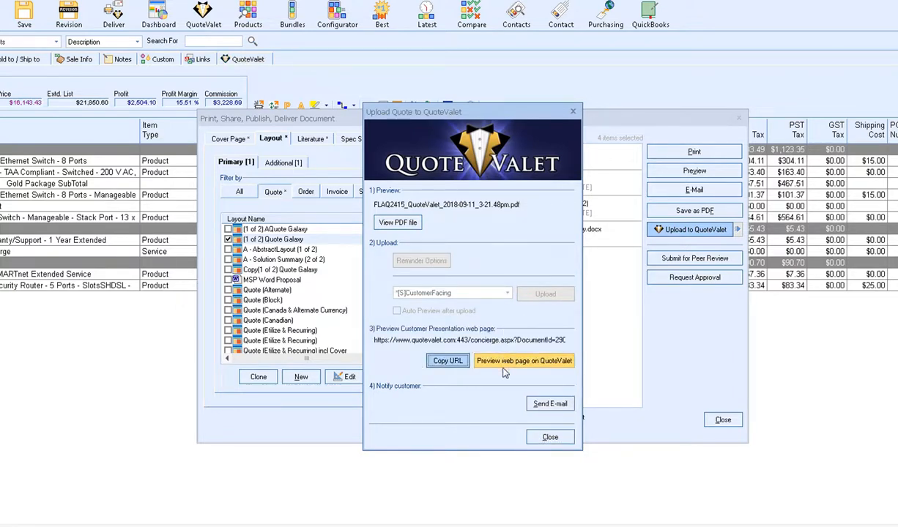
Step: View the QuoteValet customer notification e-mail, discard it, and leave the upload and delivery dialogs
{"action": "left_click", "coordinate": [549, 405]}
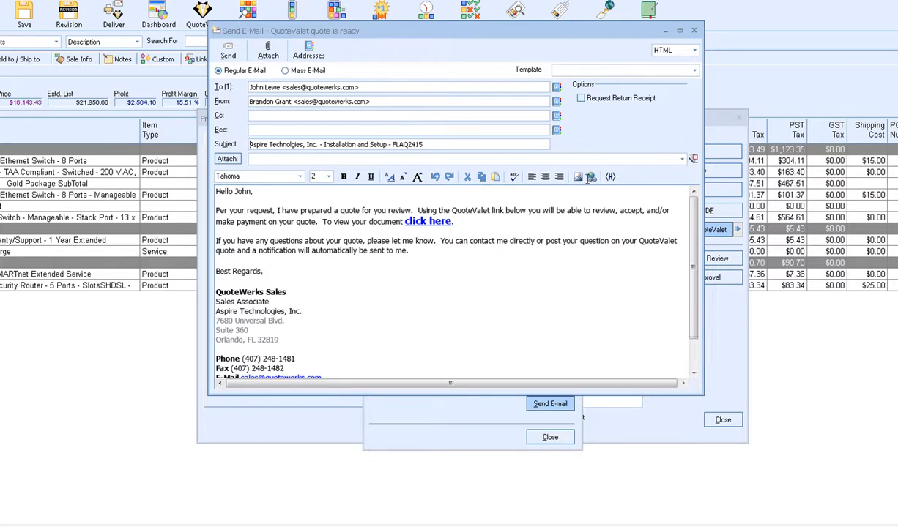
{"action": "left_click", "coordinate": [695, 31]}
{"action": "left_click", "coordinate": [549, 437]}
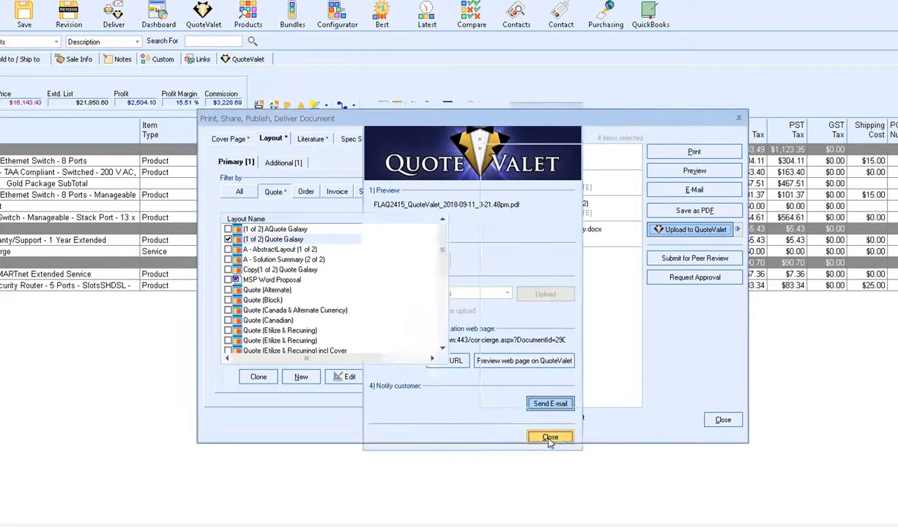
{"action": "left_click", "coordinate": [723, 420]}
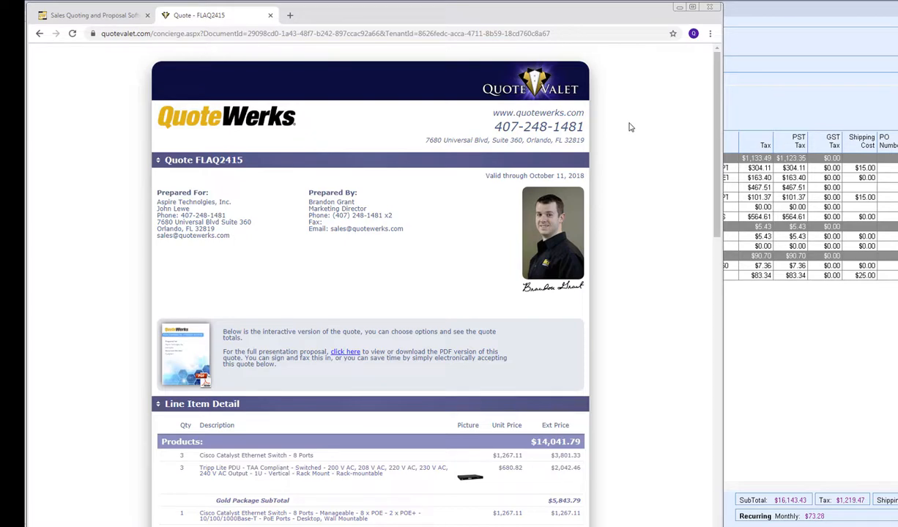
Step: Examine the quote's QuoteValet web page and its full PDF proposal, and return to the quote page
{"action": "scroll", "coordinate": [629, 127], "scroll_direction": "down", "scroll_amount": 1}
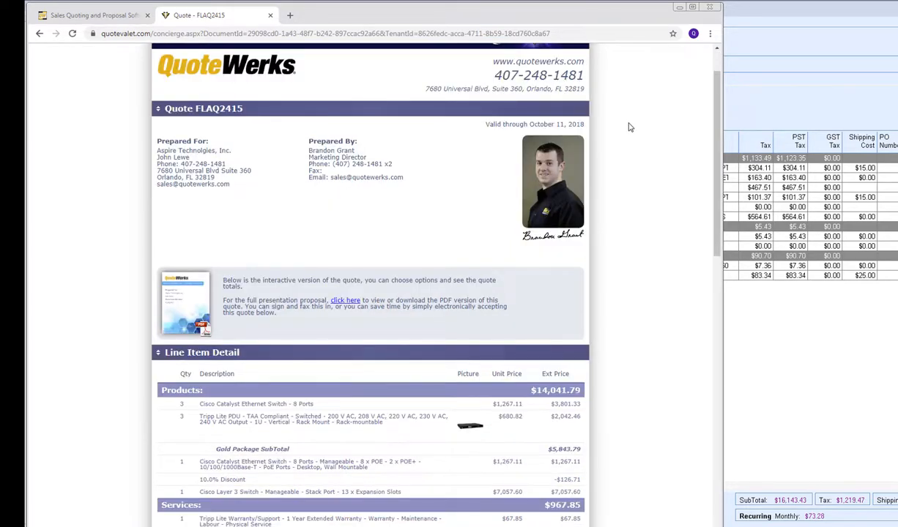
{"action": "scroll", "coordinate": [629, 128], "scroll_direction": "down", "scroll_amount": 1}
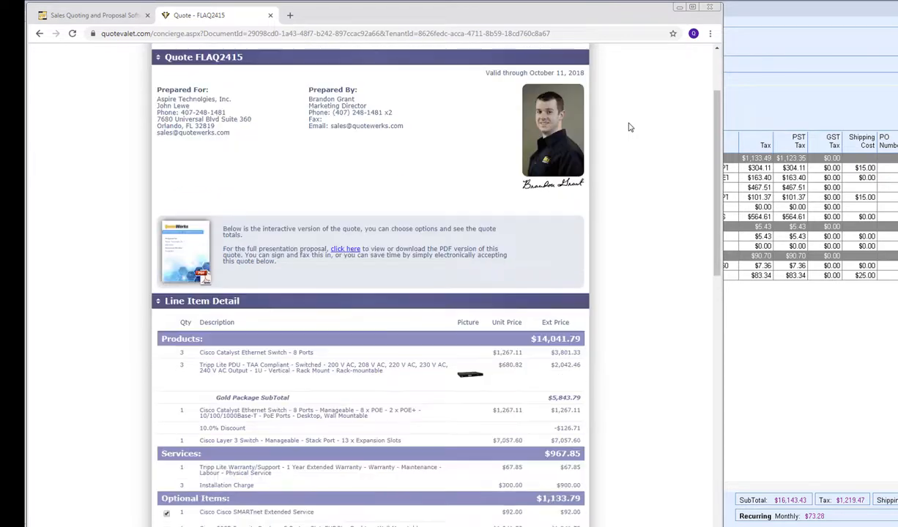
{"action": "left_click", "coordinate": [194, 253]}
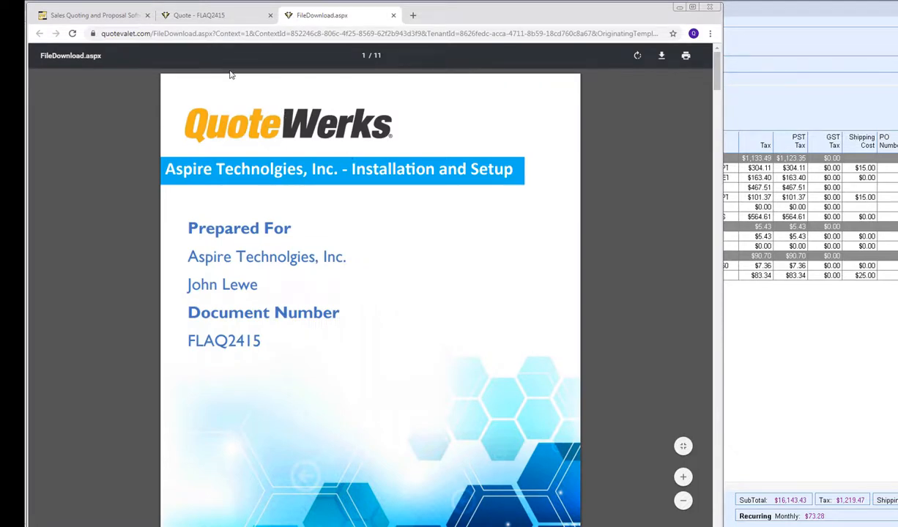
{"action": "left_click", "coordinate": [209, 15]}
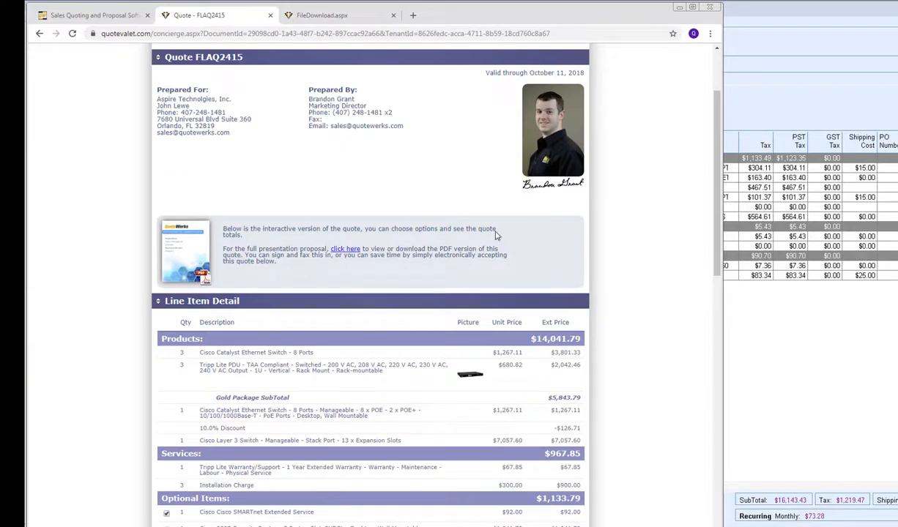
Step: Deselect the optional Cisco SMARTnet Extended Service and Cisco 888E Security Router on the web quote and update the totals
{"action": "scroll", "coordinate": [641, 194], "scroll_direction": "down", "scroll_amount": 3}
{"action": "scroll", "coordinate": [641, 194], "scroll_direction": "down", "scroll_amount": 1}
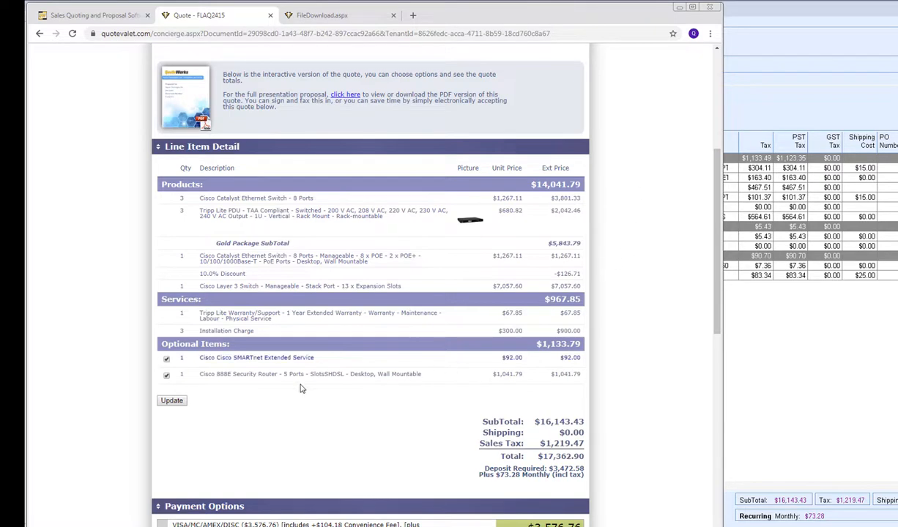
{"action": "left_click", "coordinate": [166, 359]}
{"action": "left_click", "coordinate": [167, 374]}
{"action": "left_click", "coordinate": [168, 401]}
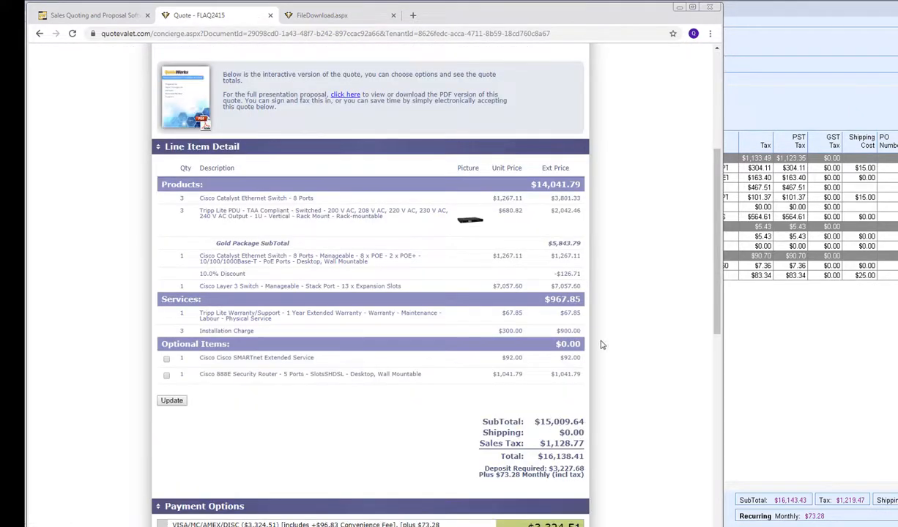
Step: Submit the question "Change the quantity to 3 for item 4." on the QuoteValet page and check the posted message
{"action": "scroll", "coordinate": [607, 293], "scroll_direction": "down", "scroll_amount": 4}
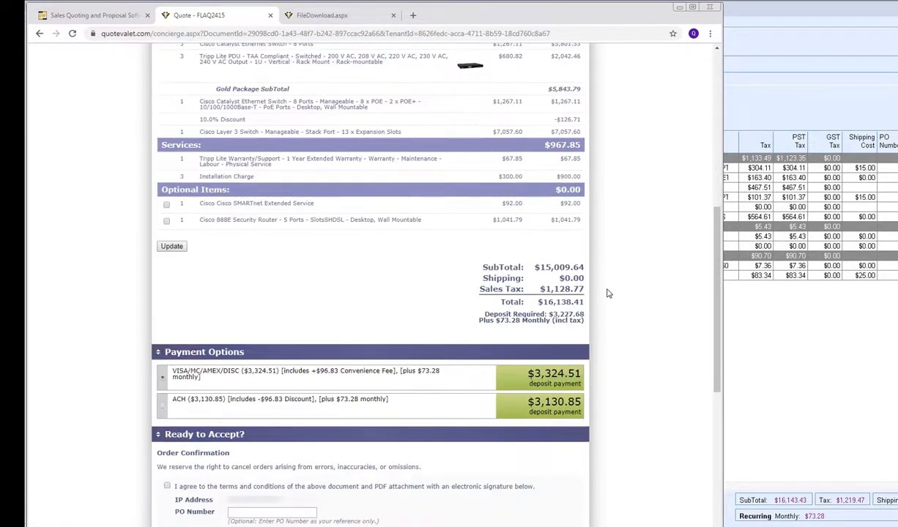
{"action": "scroll", "coordinate": [606, 293], "scroll_direction": "down", "scroll_amount": 1}
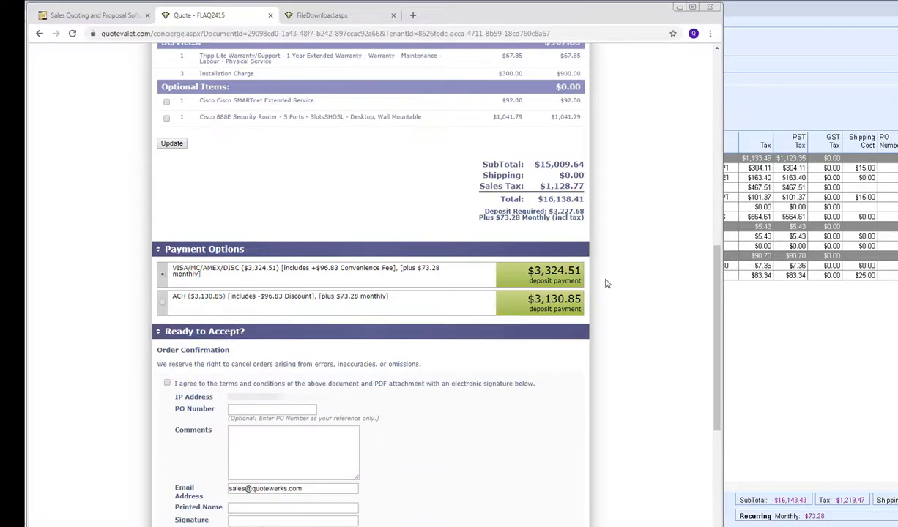
{"action": "scroll", "coordinate": [617, 269], "scroll_direction": "down", "scroll_amount": 2}
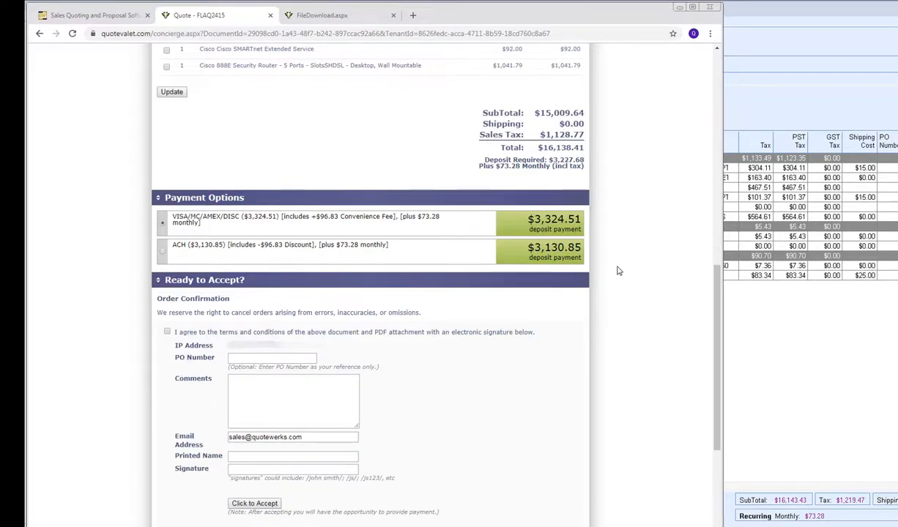
{"action": "scroll", "coordinate": [617, 269], "scroll_direction": "down", "scroll_amount": 1}
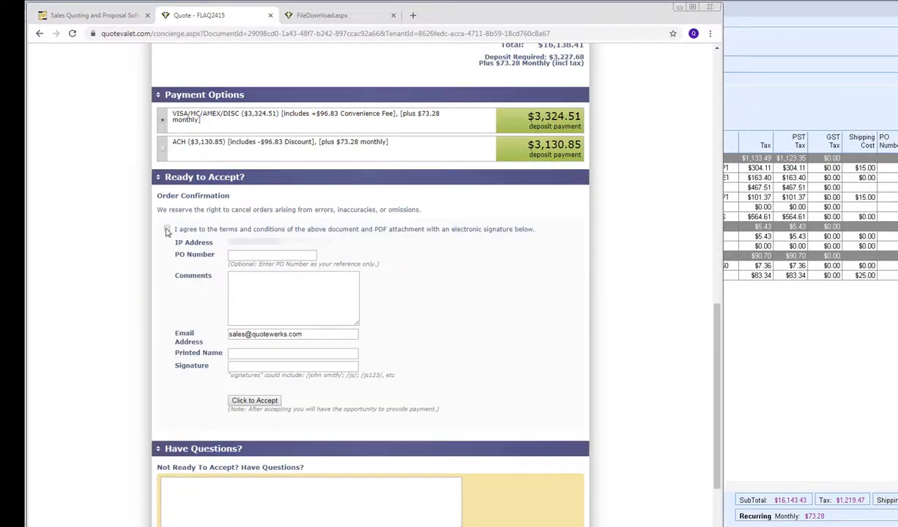
{"action": "scroll", "coordinate": [615, 373], "scroll_direction": "down", "scroll_amount": 1}
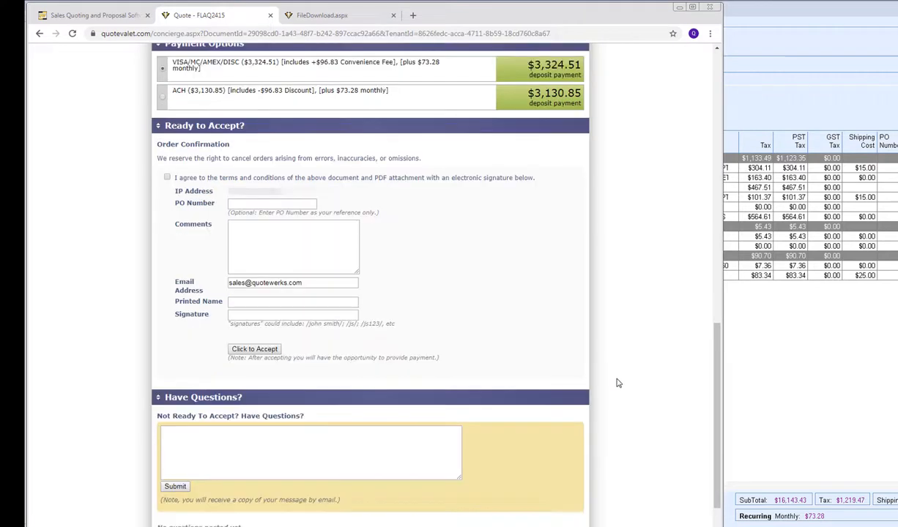
{"action": "left_click", "coordinate": [221, 442]}
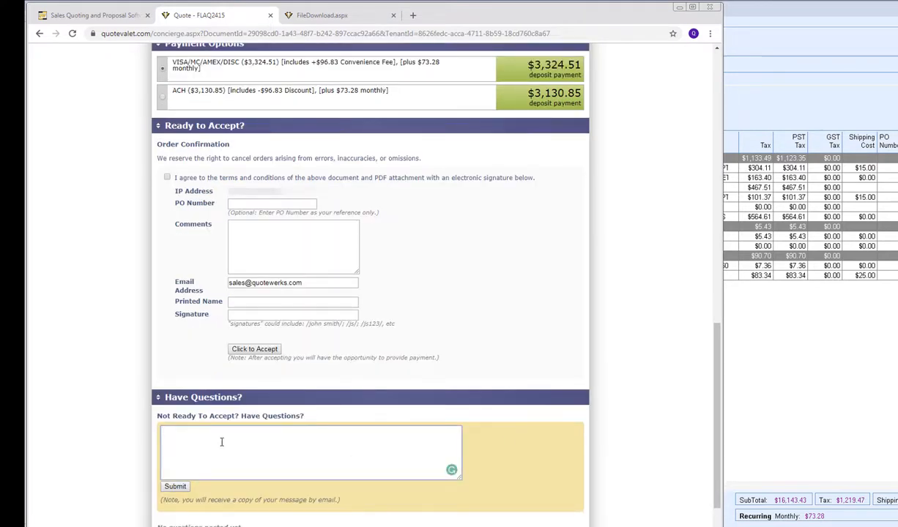
{"action": "type", "text": "Change the quantity to 3 for item 4."}
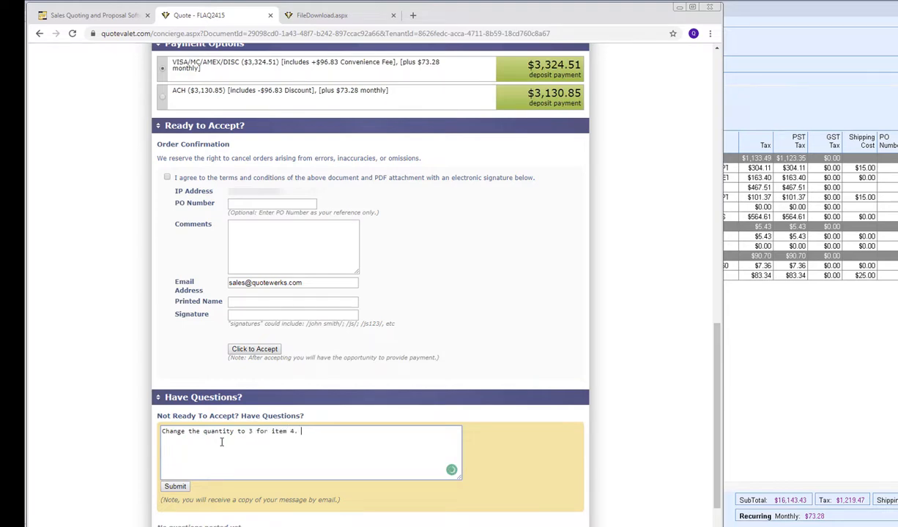
{"action": "left_click", "coordinate": [175, 486]}
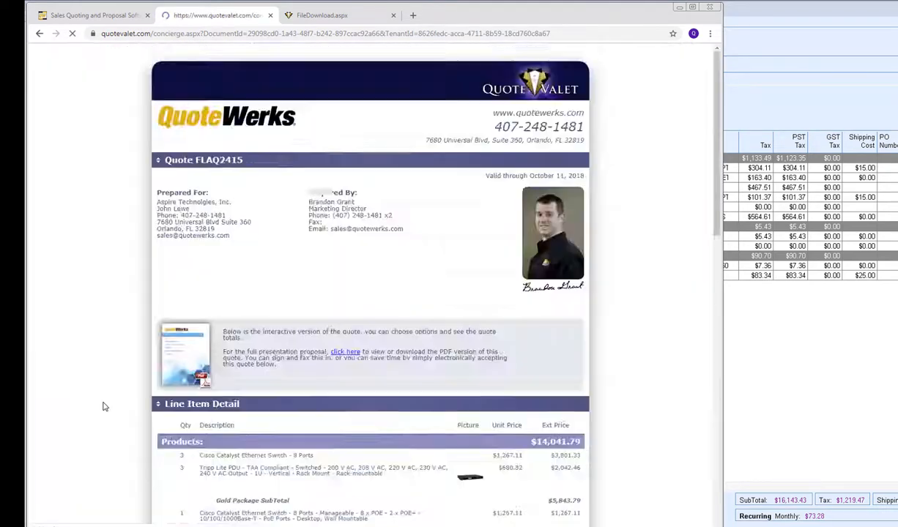
{"action": "scroll", "coordinate": [561, 397], "scroll_direction": "down", "scroll_amount": 1}
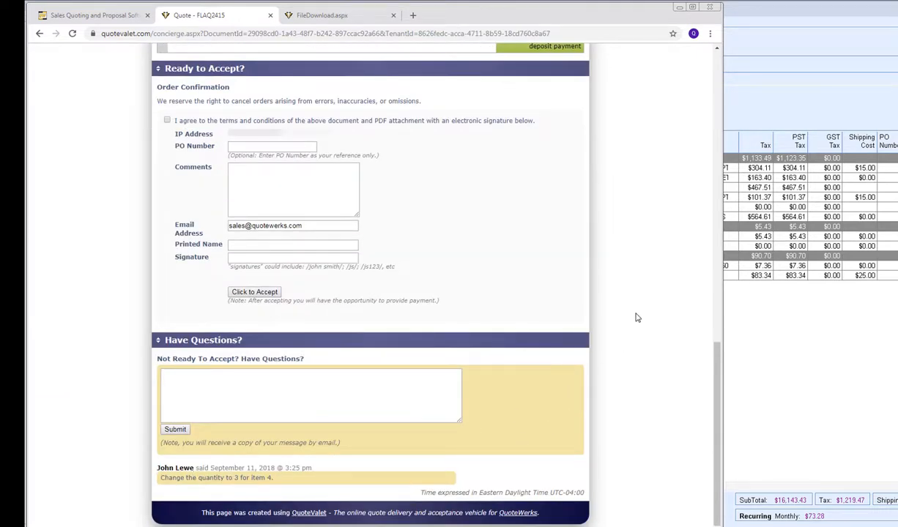
Step: Switch to QuoteWerks, apply the customer's QuoteValet option selections to the quote, and review the QuoteValet activity list
{"action": "left_click", "coordinate": [752, 104]}
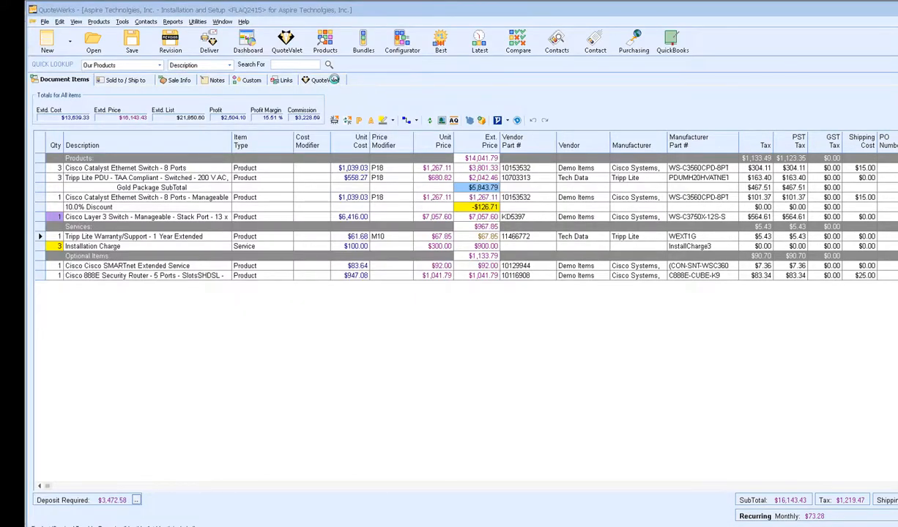
{"action": "left_click", "coordinate": [322, 79]}
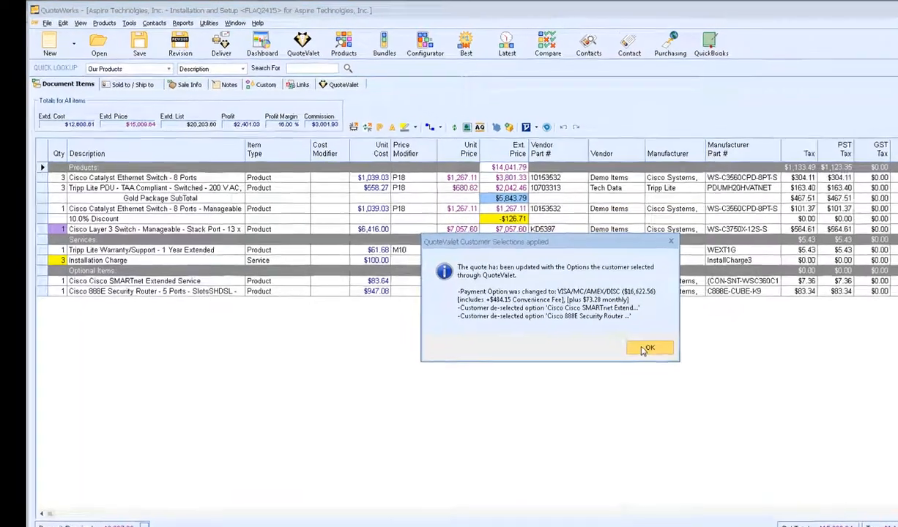
{"action": "left_click", "coordinate": [647, 349]}
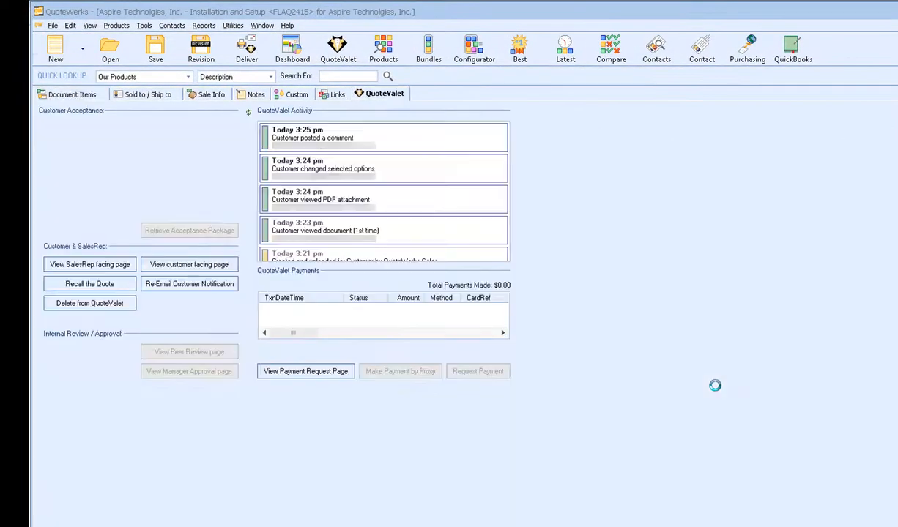
{"action": "left_click", "coordinate": [483, 237]}
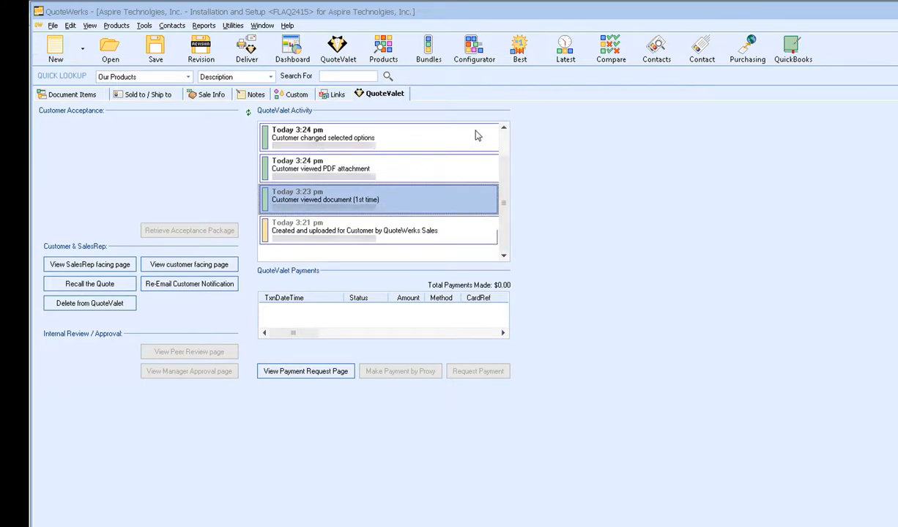
{"action": "left_click", "coordinate": [503, 128]}
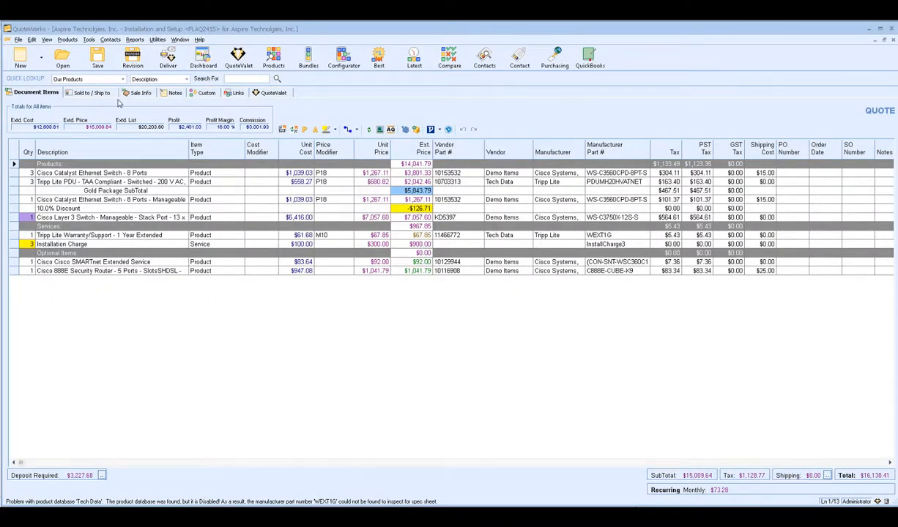
Step: Convert the quote to an order with document status Open, removing the non-selected optional items
{"action": "left_click", "coordinate": [21, 40]}
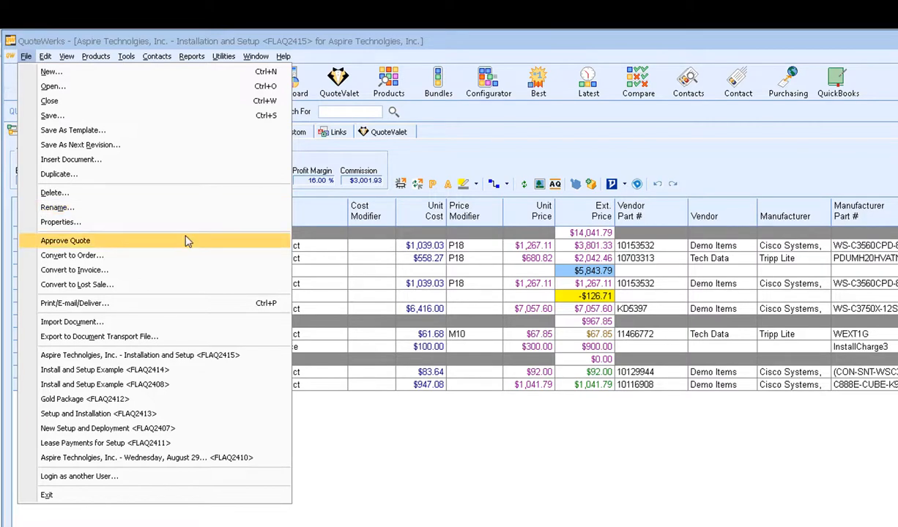
{"action": "left_click", "coordinate": [163, 256]}
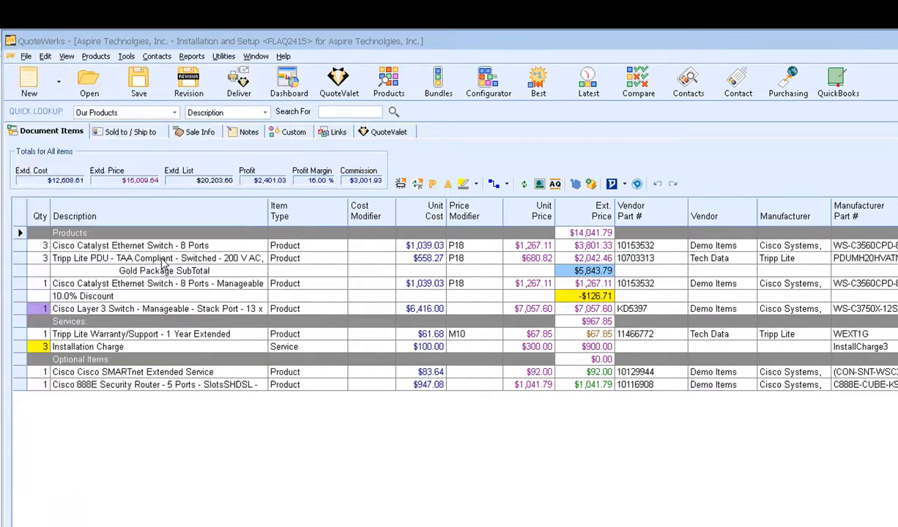
{"action": "left_click", "coordinate": [613, 465]}
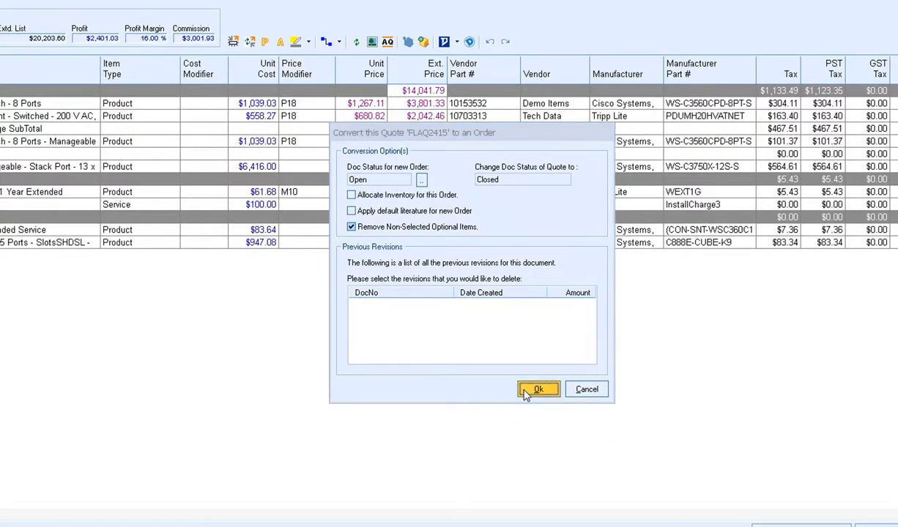
{"action": "left_click", "coordinate": [527, 393]}
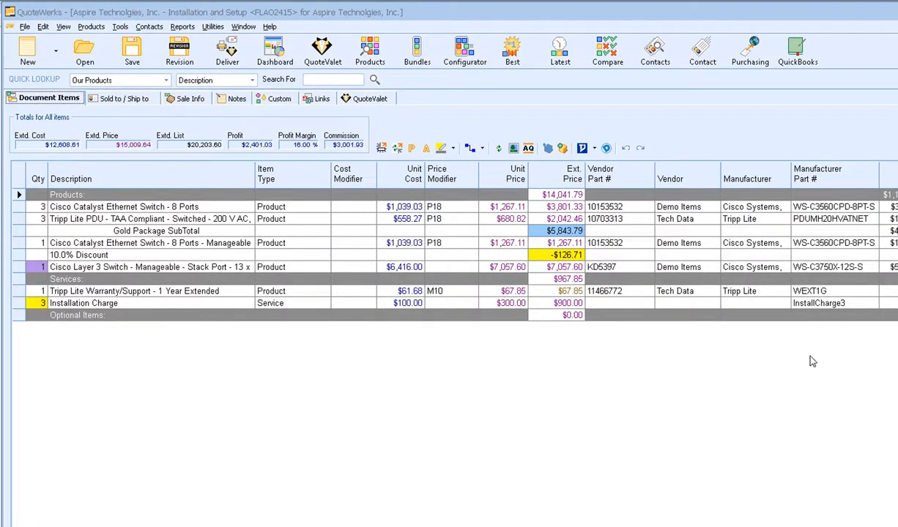
Step: Examine the order listed for export to QuickBooks, and leave the export window without exporting
{"action": "left_click", "coordinate": [799, 56]}
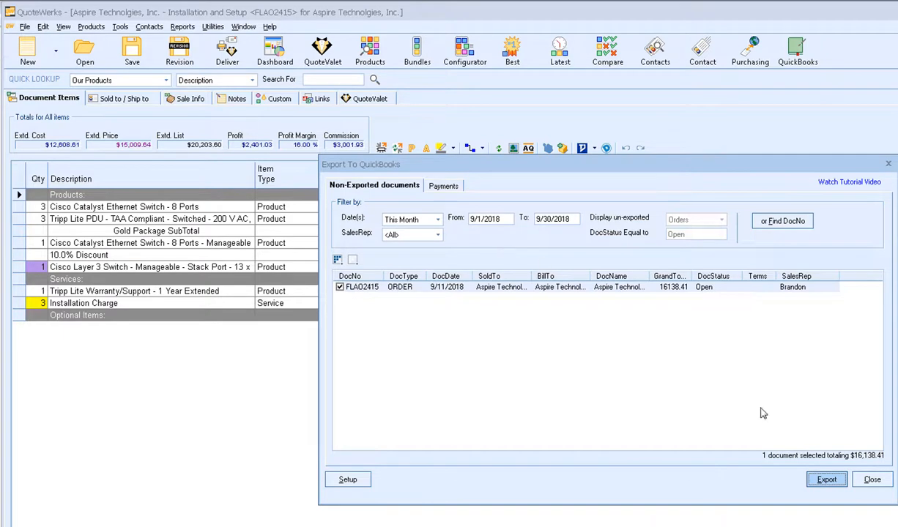
{"action": "left_click", "coordinate": [866, 478]}
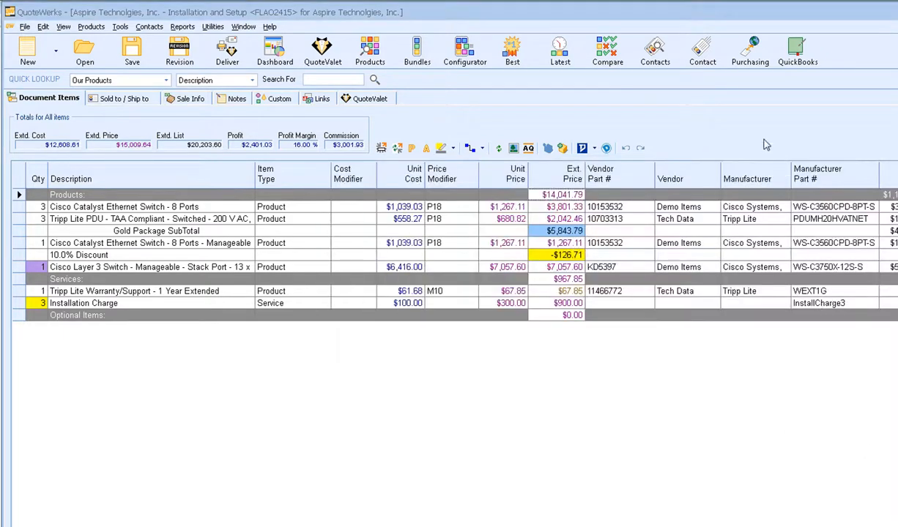
Step: Open the Purchasing window, agreeing to close all open documents, and view the vendors available for the current order
{"action": "left_click", "coordinate": [753, 55]}
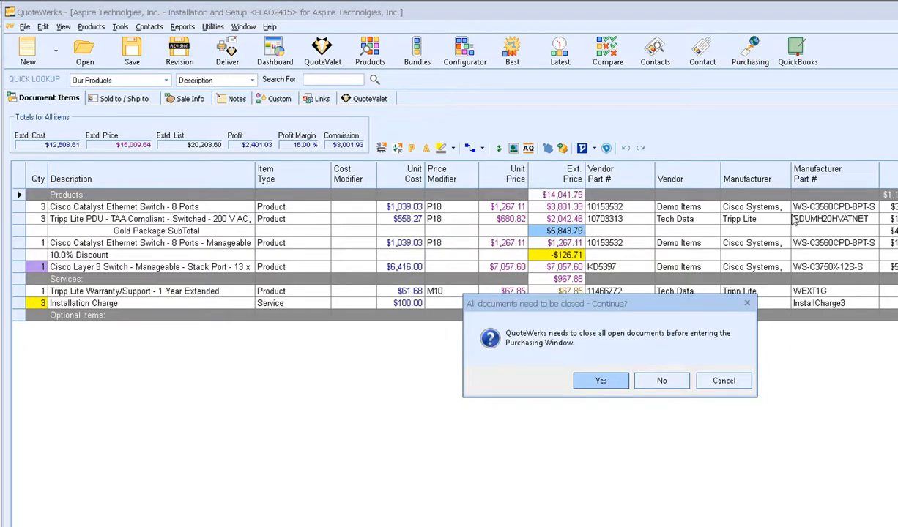
{"action": "left_click", "coordinate": [600, 380]}
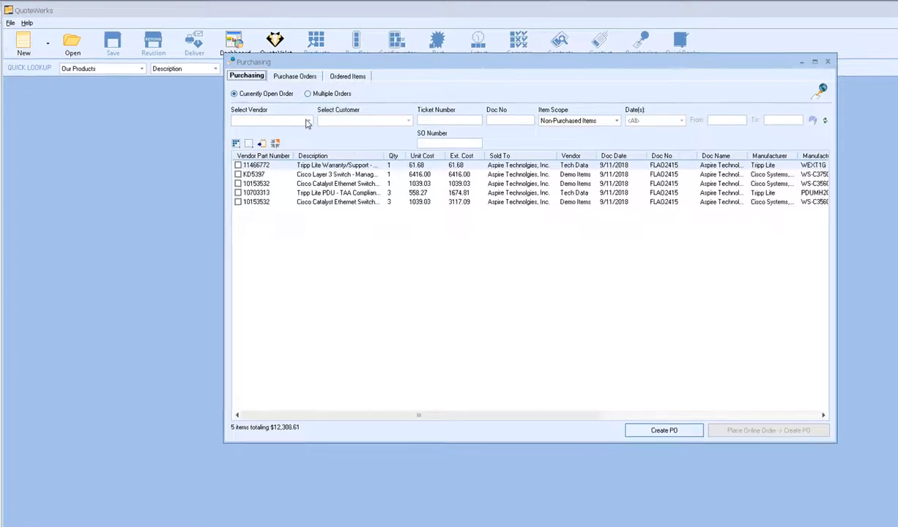
{"action": "left_click", "coordinate": [307, 122]}
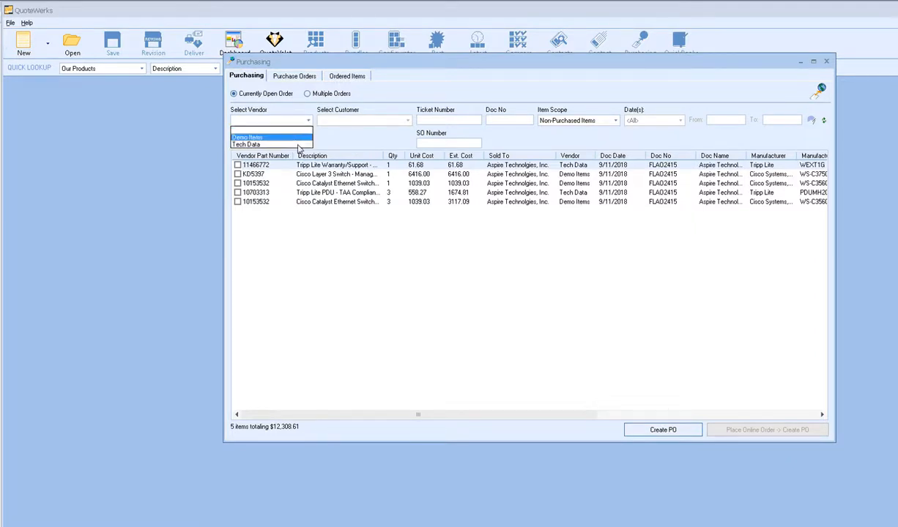
{"action": "left_click", "coordinate": [298, 149]}
Step: Show purchasing items from multiple orders, filter by vendor D & H, and select the first four items, through the Tripp Lite Daisy-Chain Cable
{"action": "left_click", "coordinate": [308, 94]}
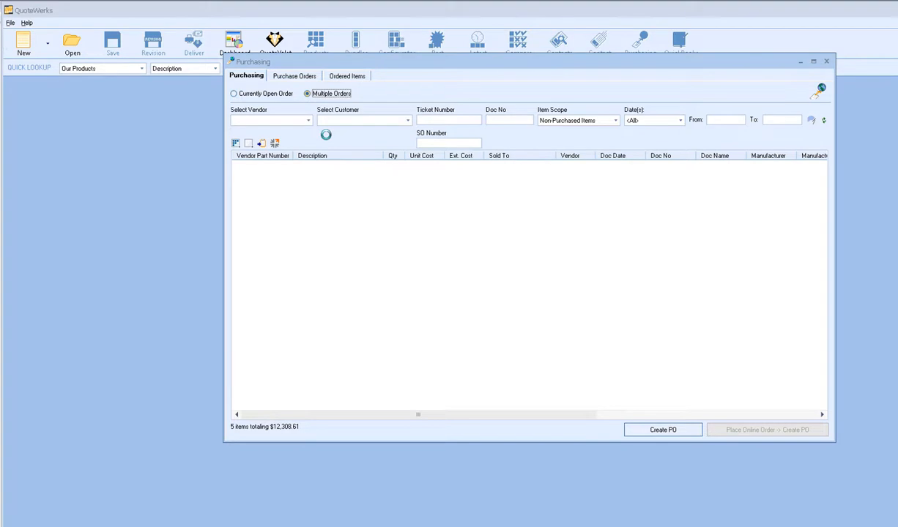
{"action": "left_click", "coordinate": [307, 119]}
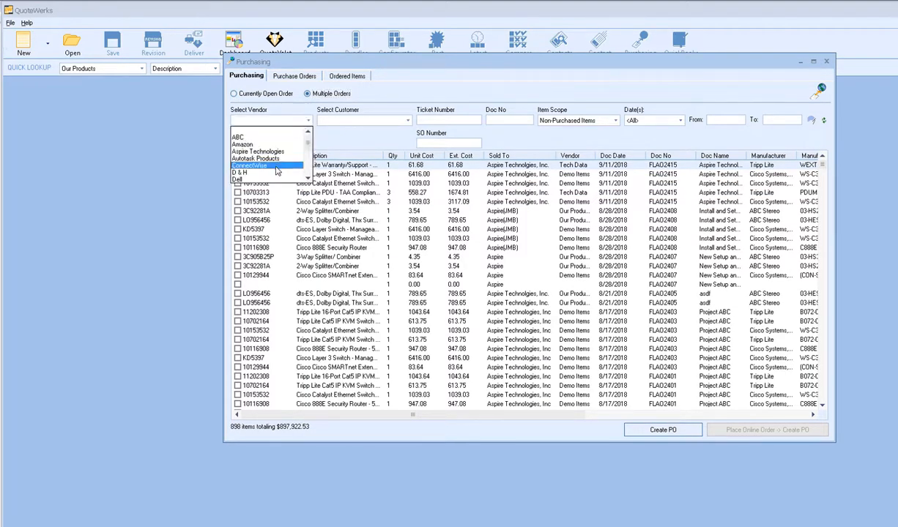
{"action": "left_click", "coordinate": [275, 173]}
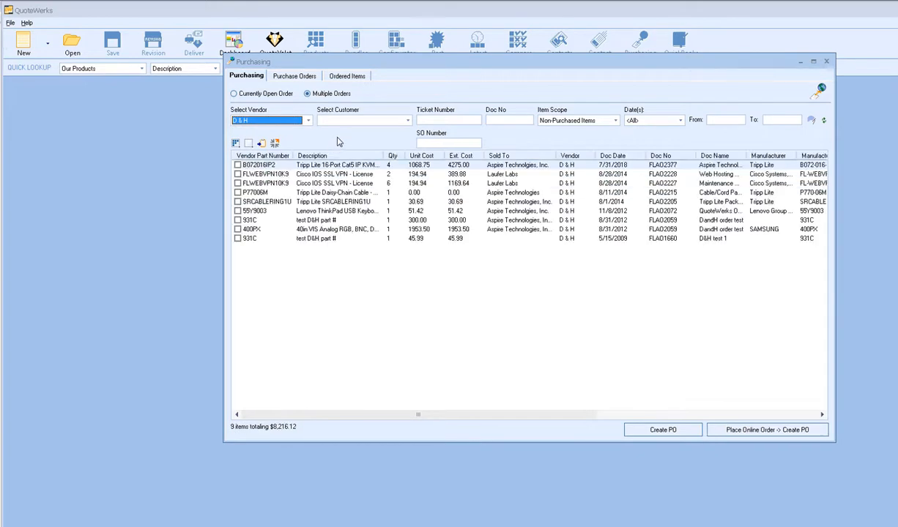
{"action": "left_click", "coordinate": [237, 174]}
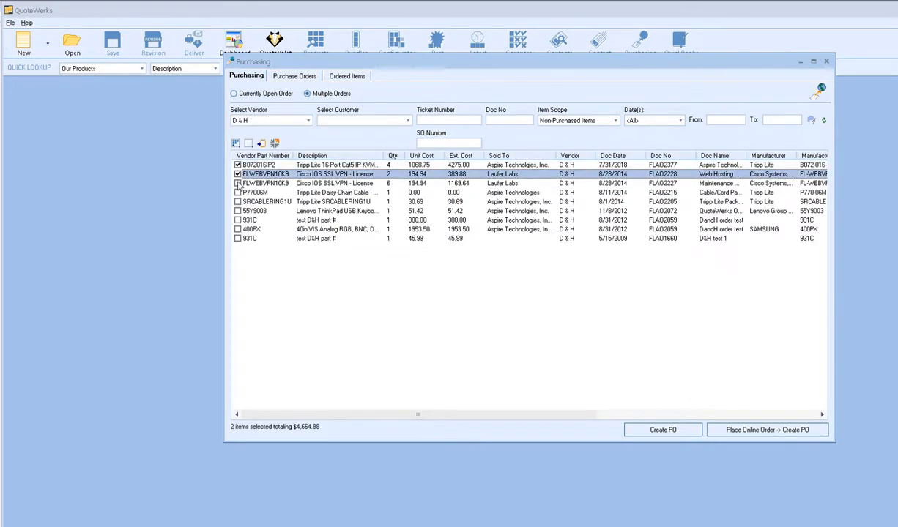
{"action": "left_click", "coordinate": [237, 183]}
{"action": "left_click", "coordinate": [237, 191]}
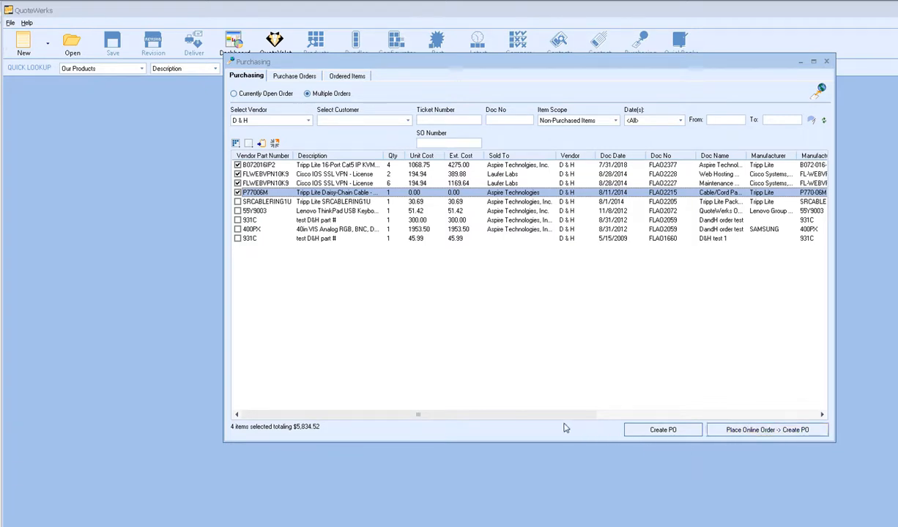
Step: Filter the purchasing items by vendor Aspire Technologies and select the Cisco 888E Security Router
{"action": "left_click", "coordinate": [307, 120]}
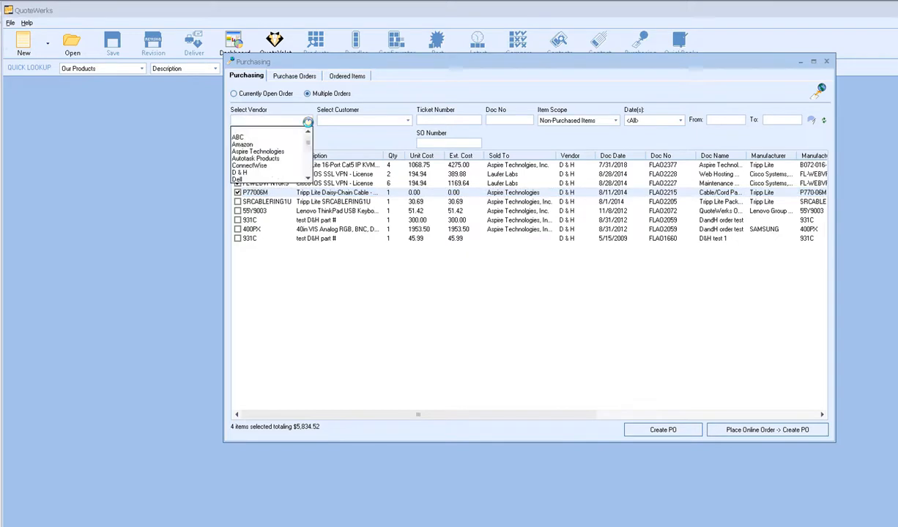
{"action": "left_click", "coordinate": [287, 153]}
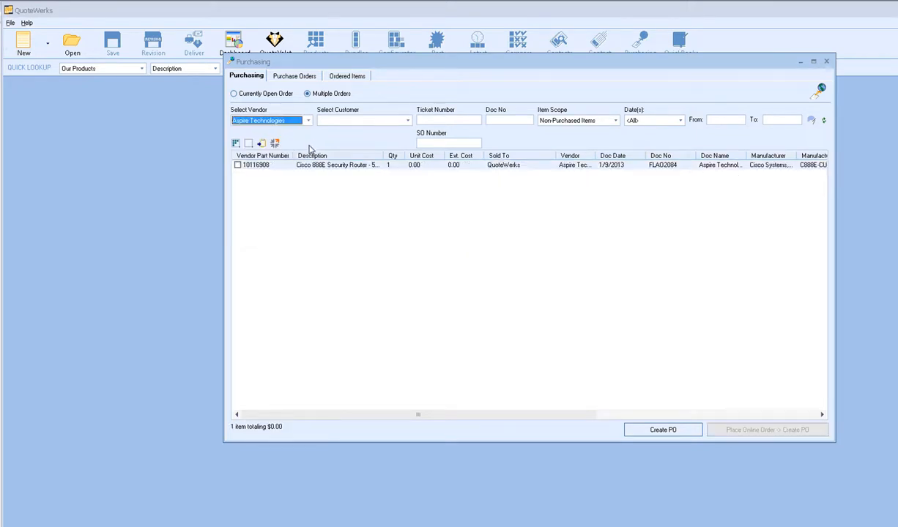
{"action": "left_click", "coordinate": [237, 164]}
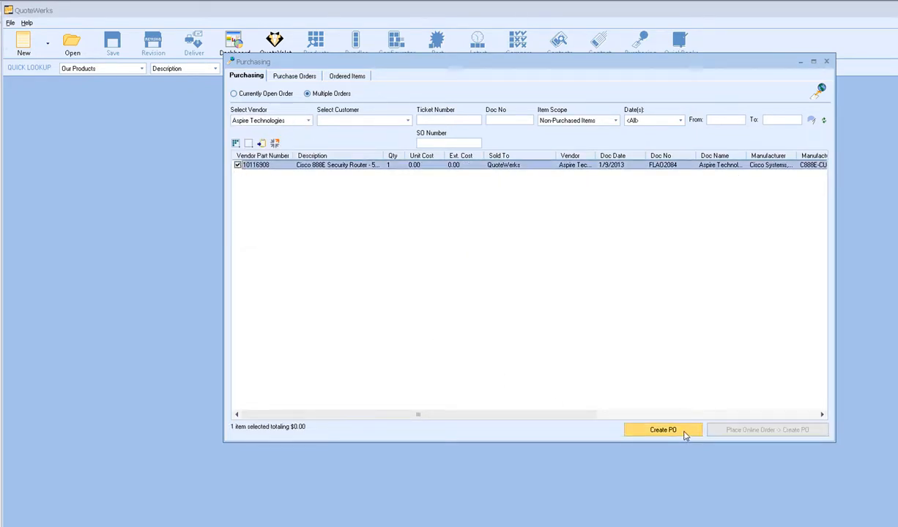